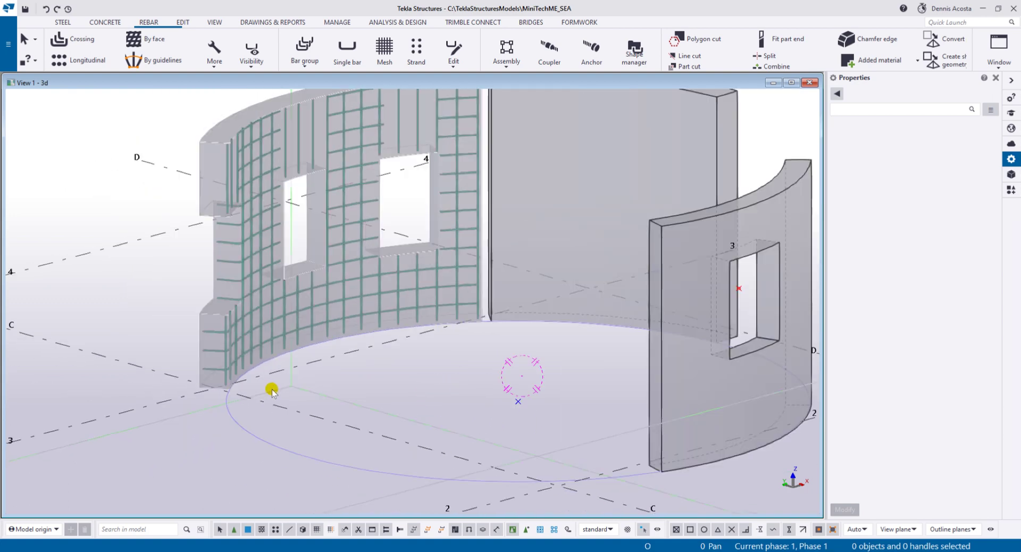
Step: Examine the lower end and bottom edge of the curved wall with its horizontal and vertical reinforcement
middle_drag(243, 391, 286, 406)
scroll(238, 419, up, 5)
scroll(286, 406, down, 4)
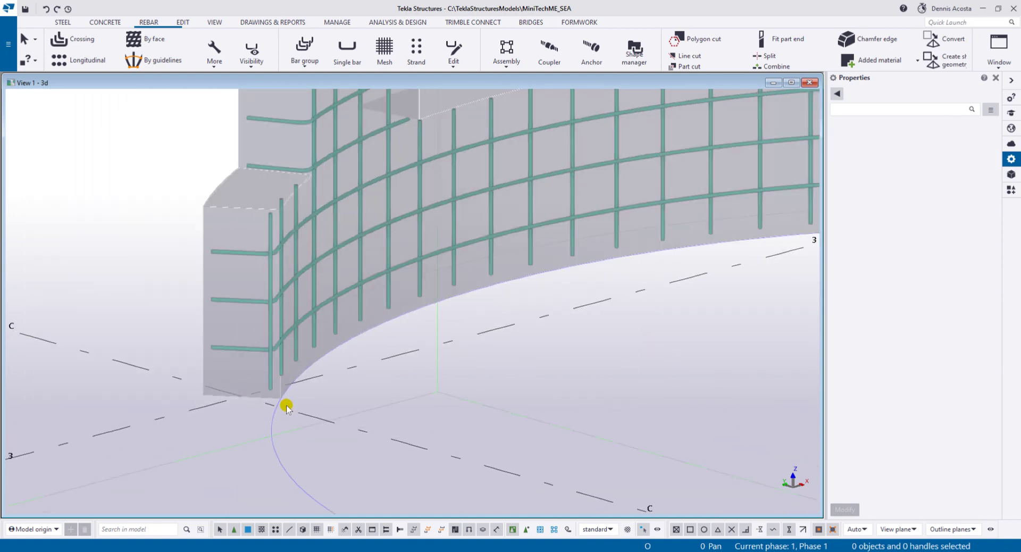
scroll(277, 405, up, 4)
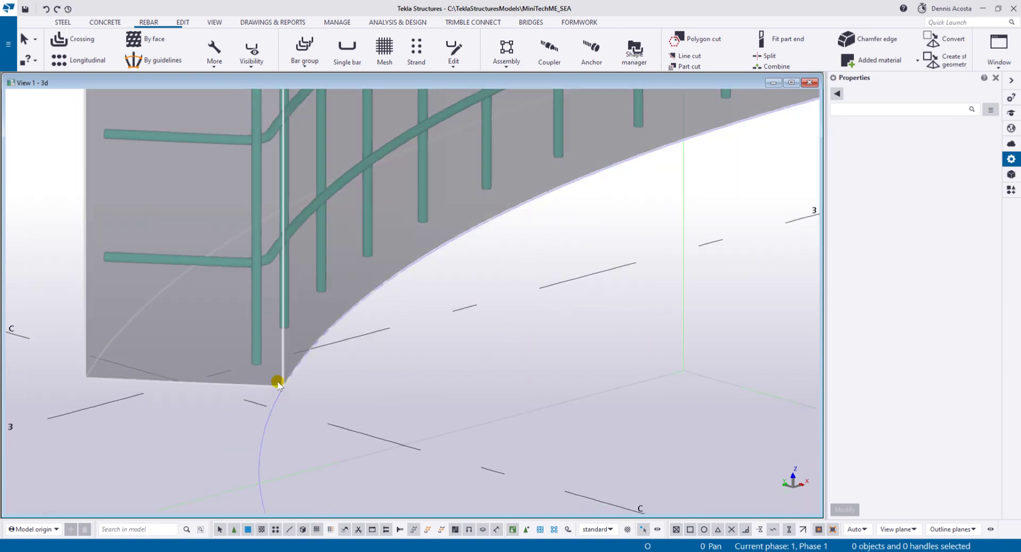
scroll(278, 417, down, 5)
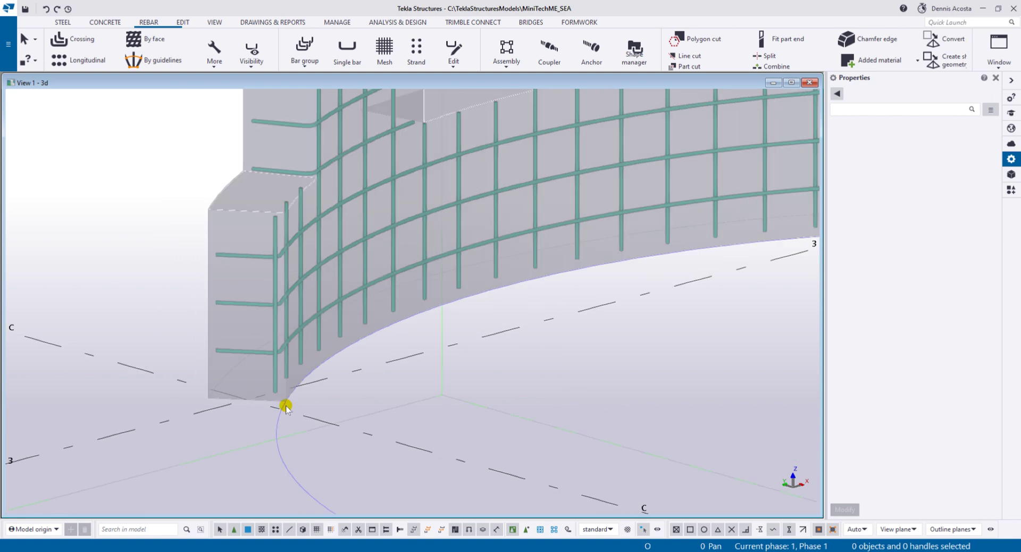
middle_drag(399, 359, 304, 372)
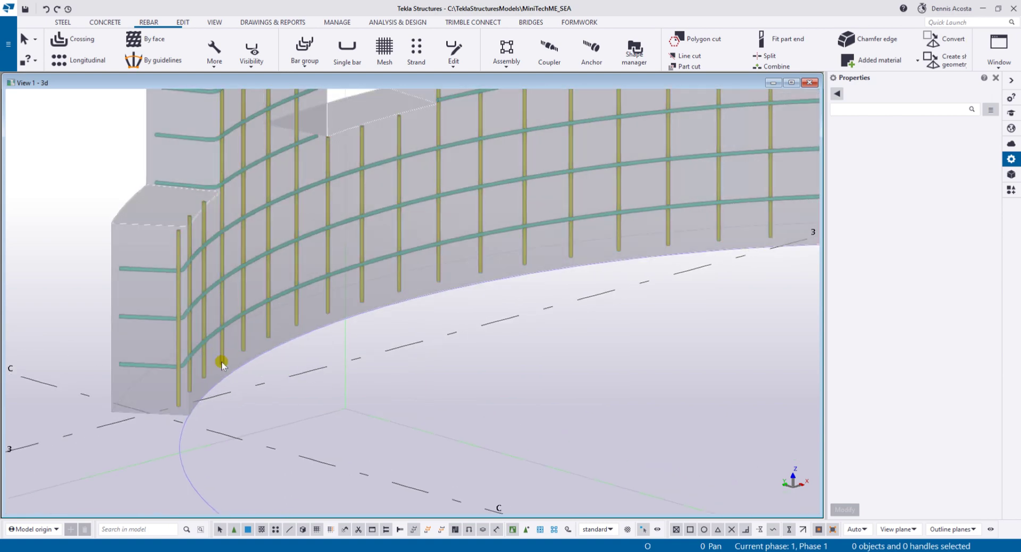
scroll(259, 372, down, 6)
scroll(263, 371, up, 4)
middle_drag(266, 371, 291, 364)
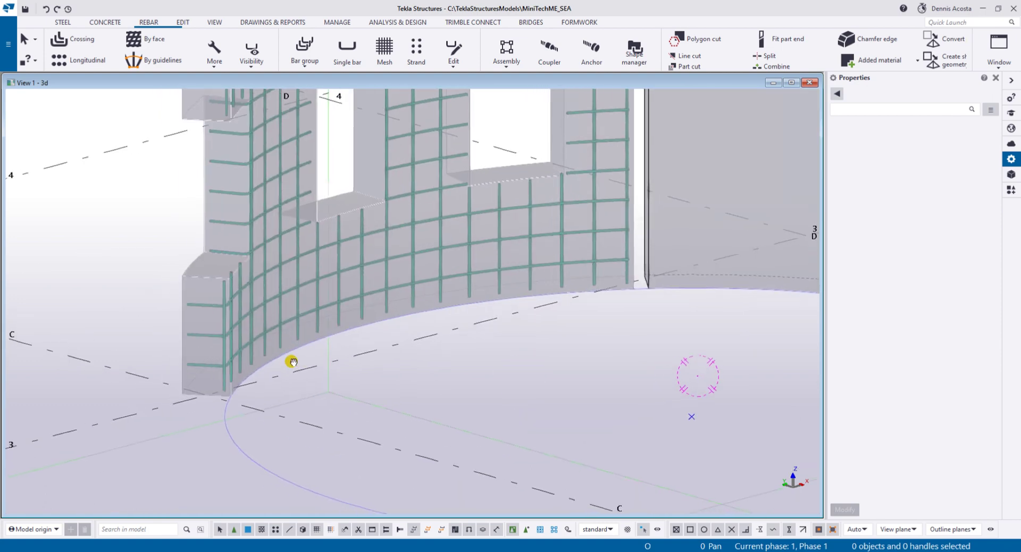
Step: Start a concrete beam and review its IRR_H200*200*150*150 profile in the profile catalog
click(105, 22)
click(99, 47)
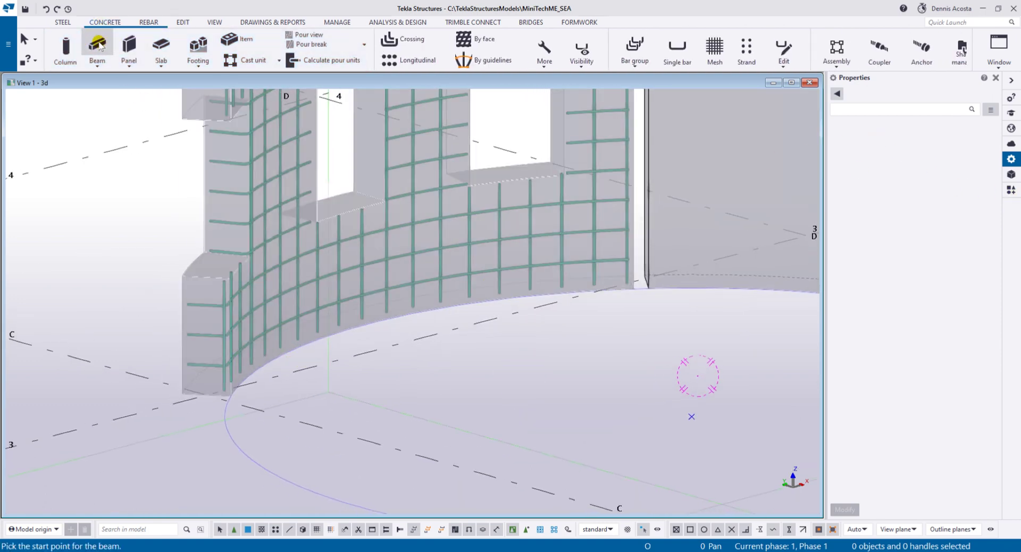
click(947, 151)
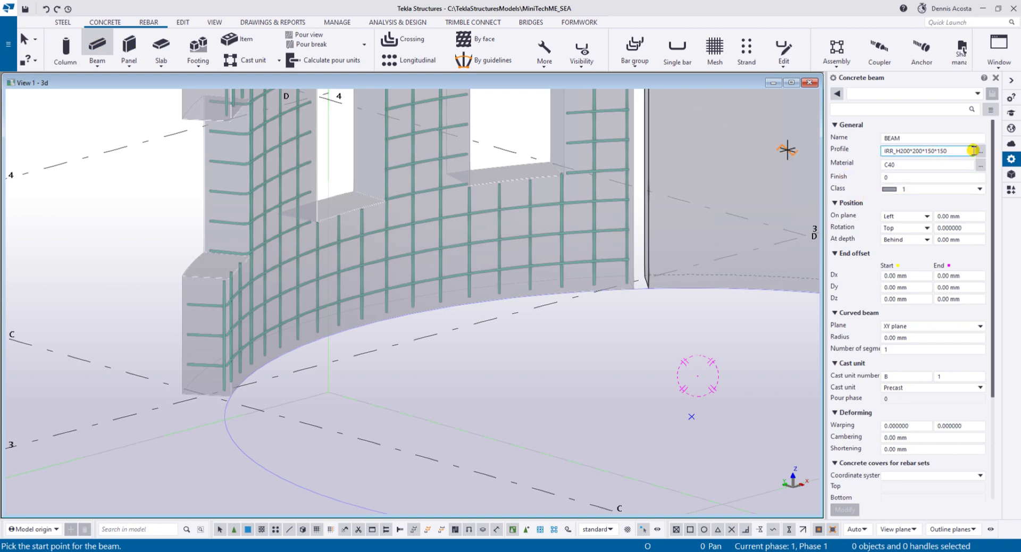
click(979, 151)
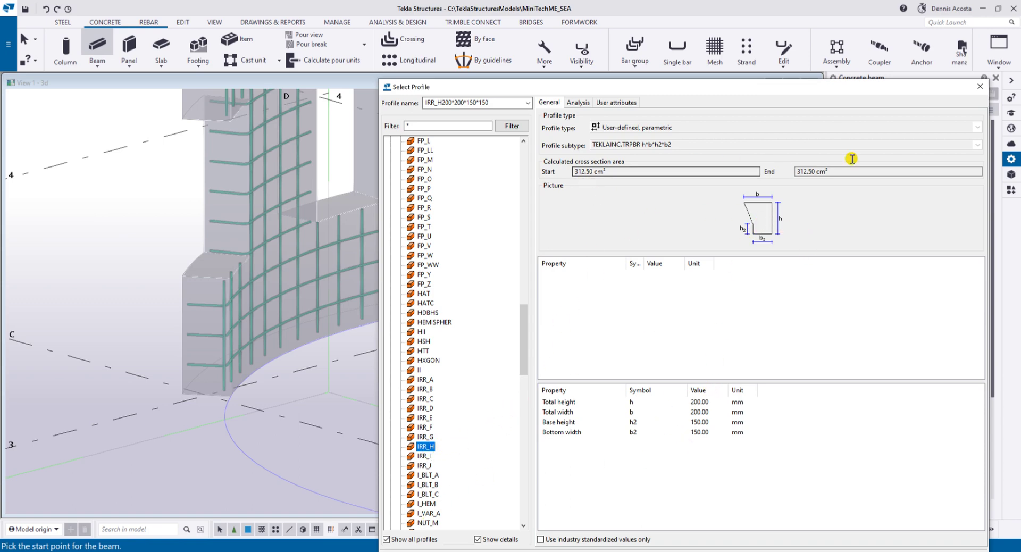
click(980, 86)
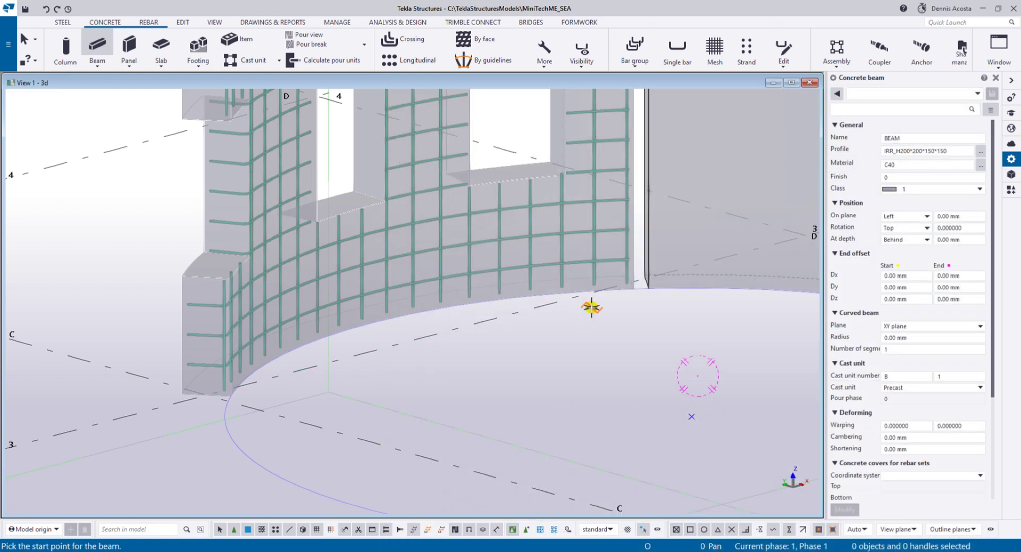
Step: Place the concrete beam between the two lower inner corners of the curved wall and end the beam command
scroll(254, 390, up, 5)
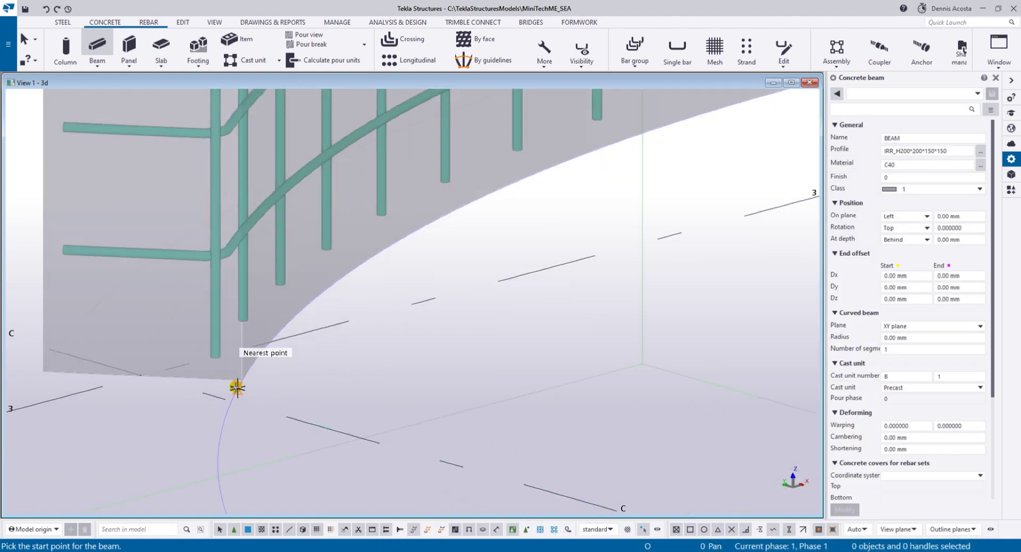
click(241, 381)
middle_drag(672, 183, 321, 358)
middle_drag(791, 232, 376, 280)
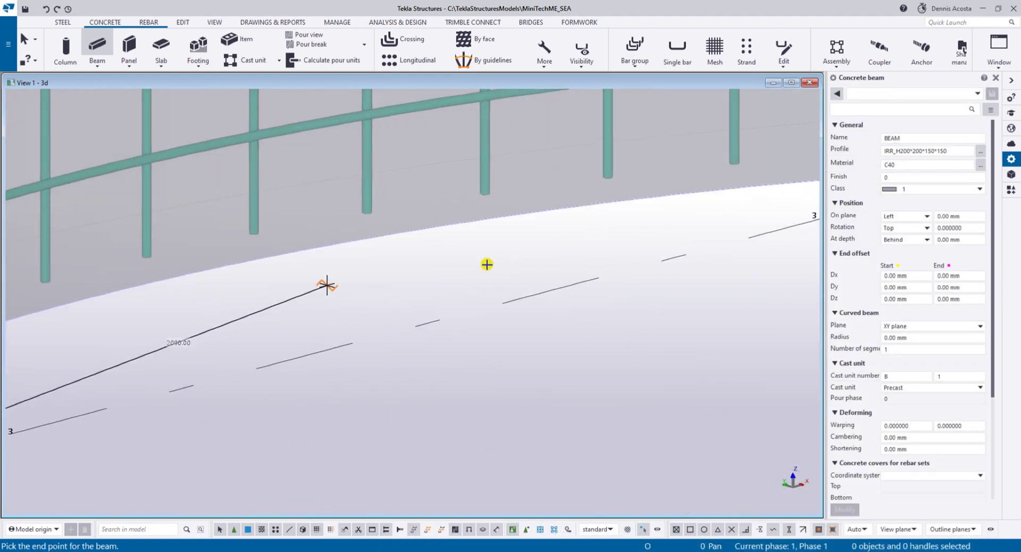
middle_drag(791, 211, 307, 282)
click(640, 240)
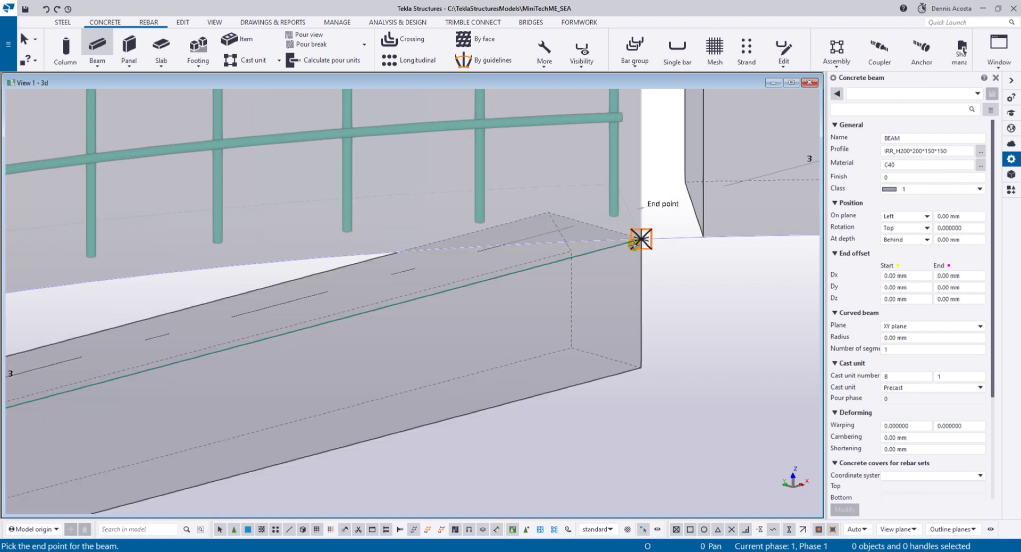
right_click(679, 294)
click(683, 299)
scroll(681, 298, down, 5)
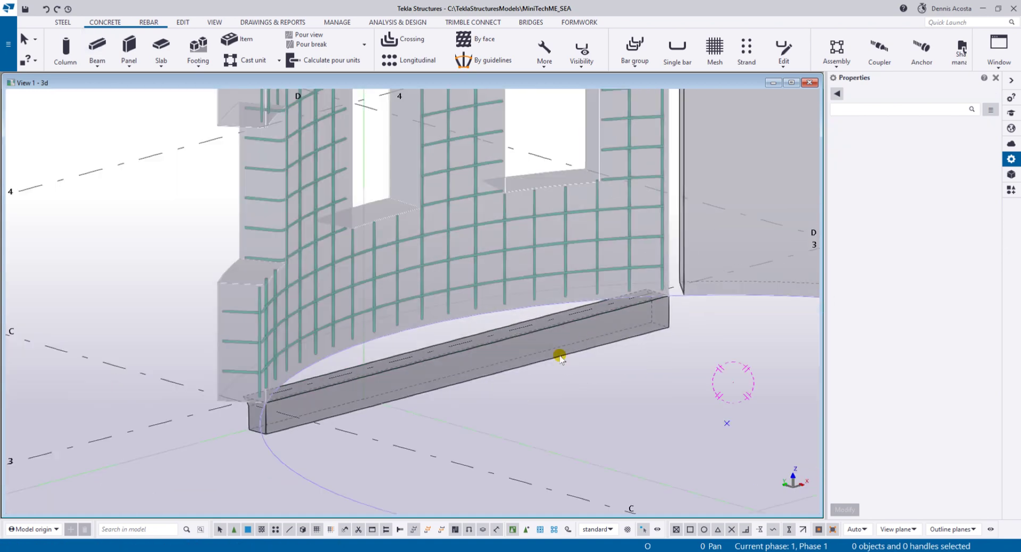
Step: Inspect the new beam and select the construction circle to read its radius
middle_drag(458, 374, 542, 323)
scroll(490, 324, up, 2)
scroll(494, 314, up, 1)
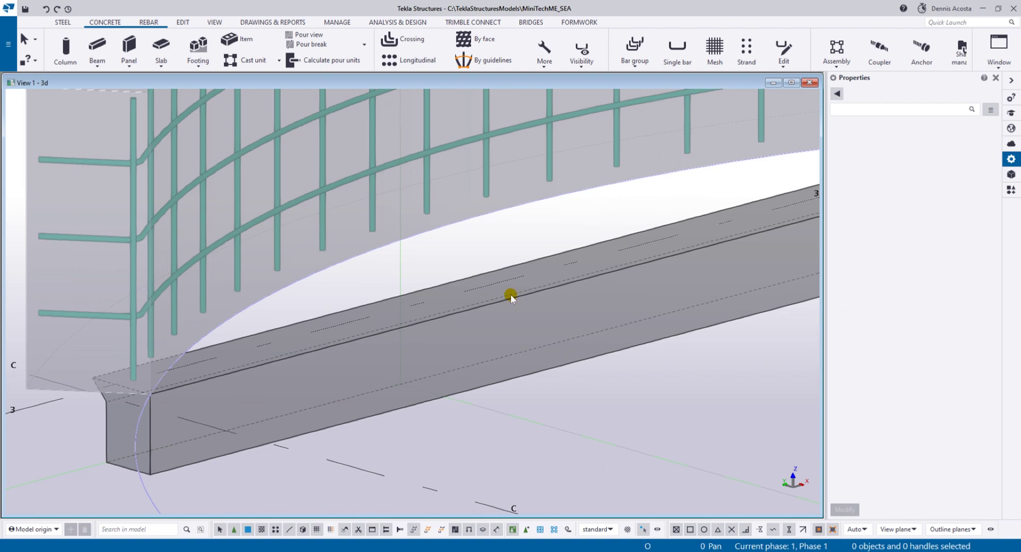
scroll(500, 320, down, 5)
scroll(452, 373, up, 3)
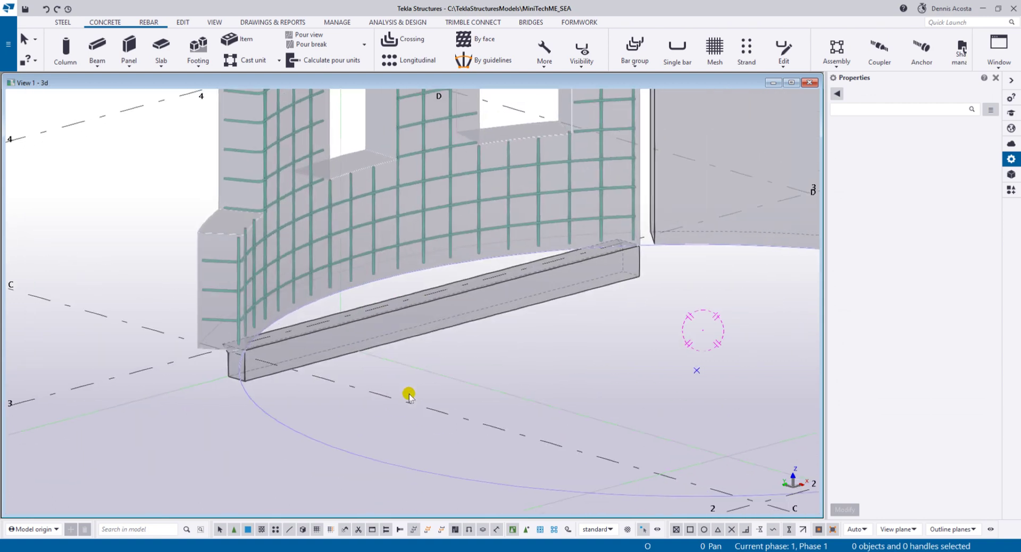
click(450, 478)
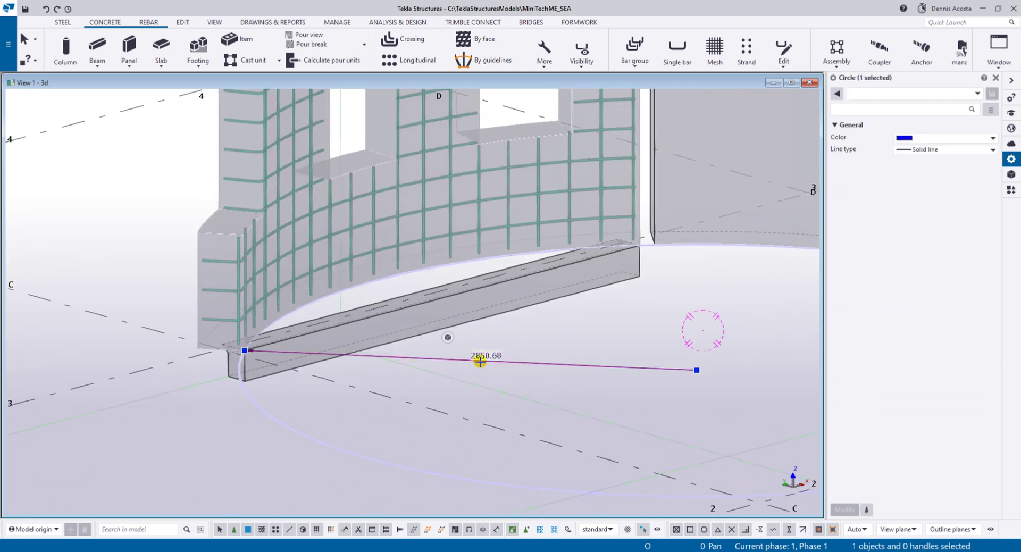
right_click(538, 298)
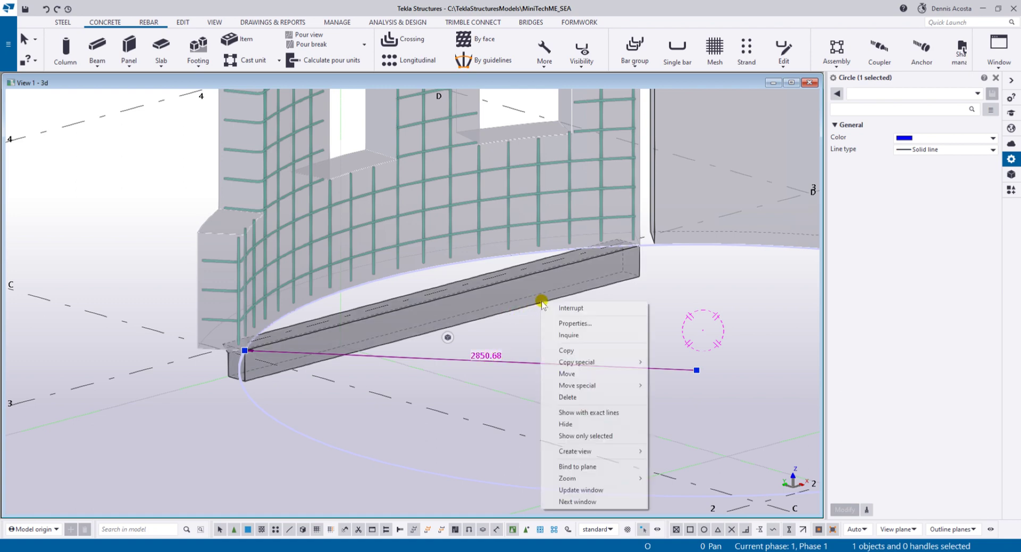
click(550, 303)
Step: Curve the beam below the wall with a radius of 2850.68 mm and 59 segments
click(511, 281)
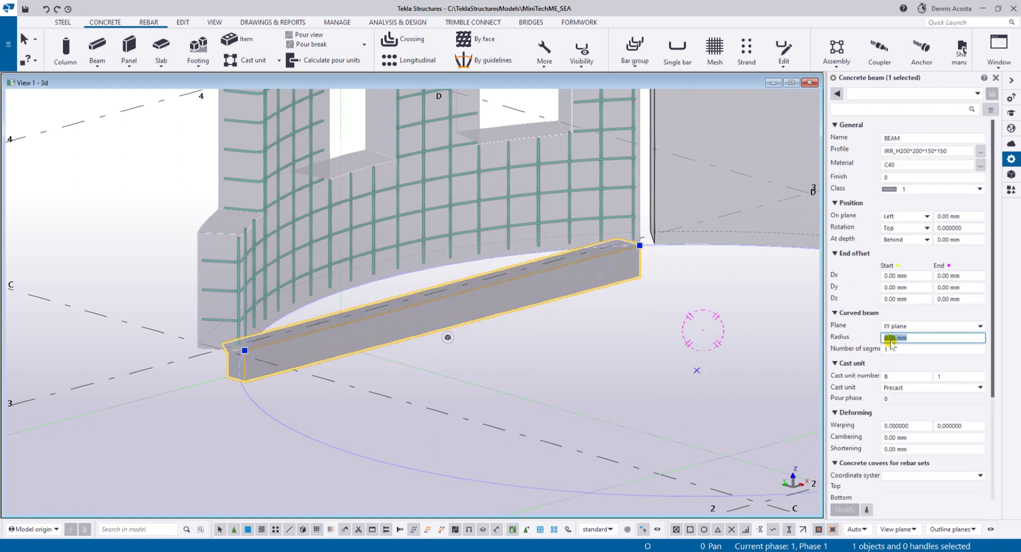
text(2850.68)
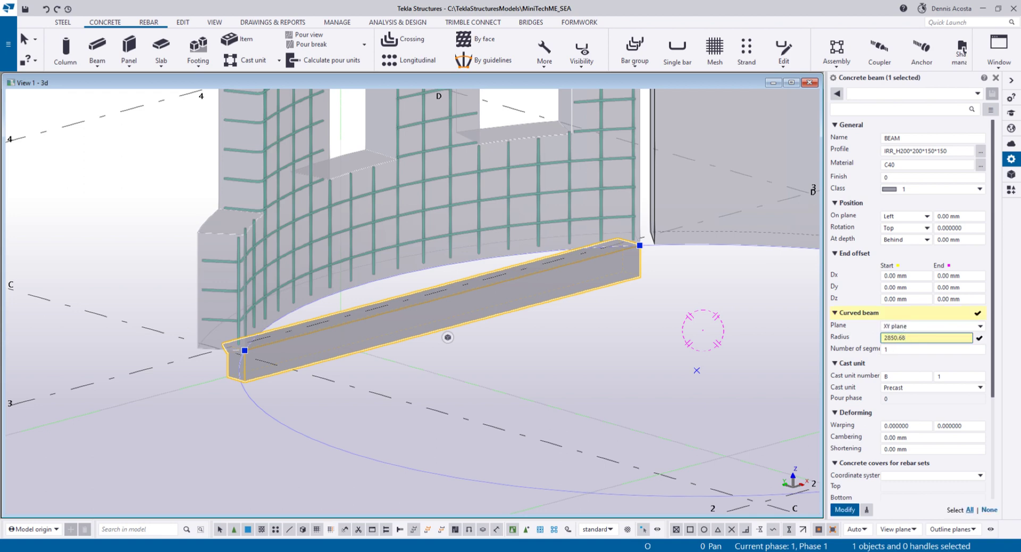
key(Tab)
text(59)
key(Return)
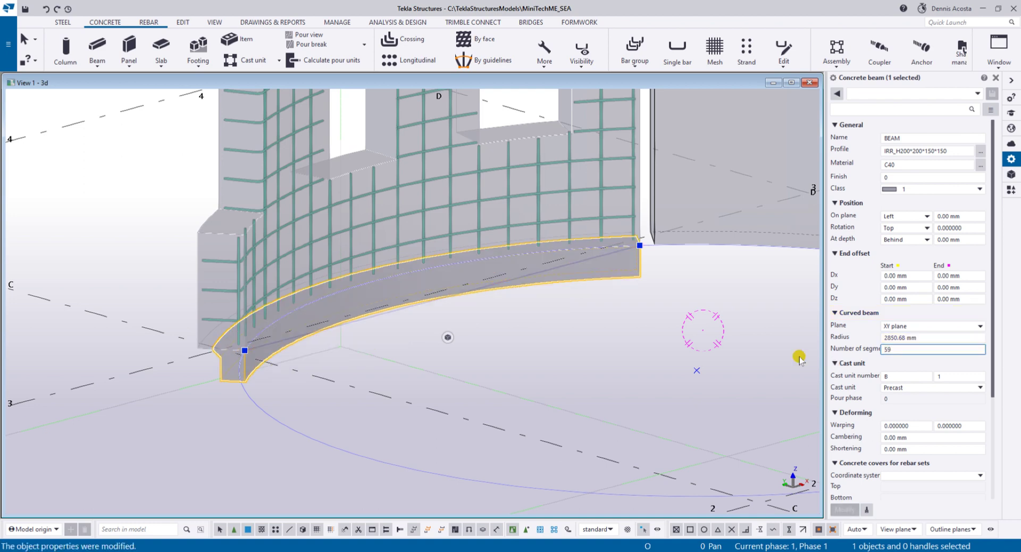
click(542, 357)
Step: Add the curved beam to the curved wall's cast unit
scroll(266, 365, up, 6)
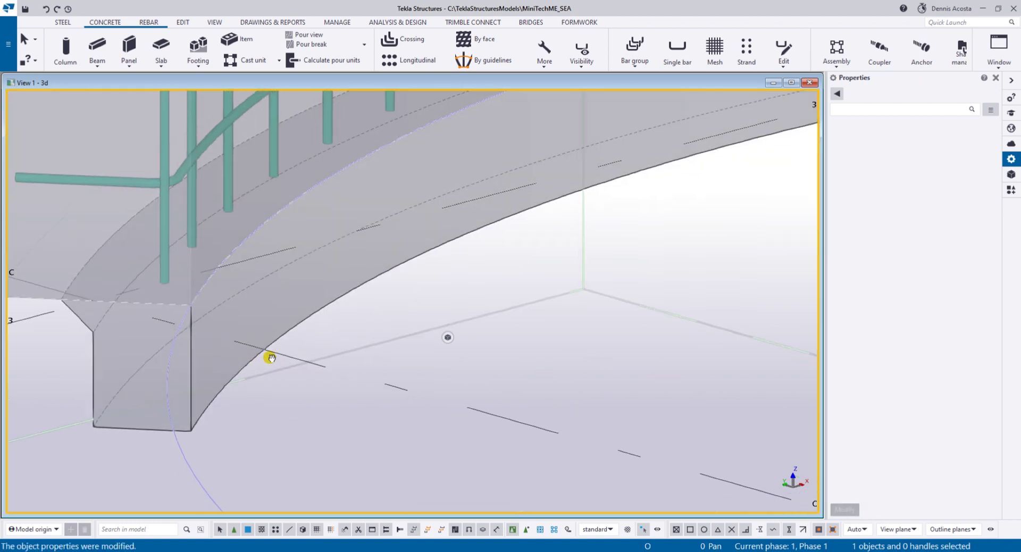
scroll(208, 368, down, 4)
middle_drag(199, 370, 320, 362)
right_click(323, 352)
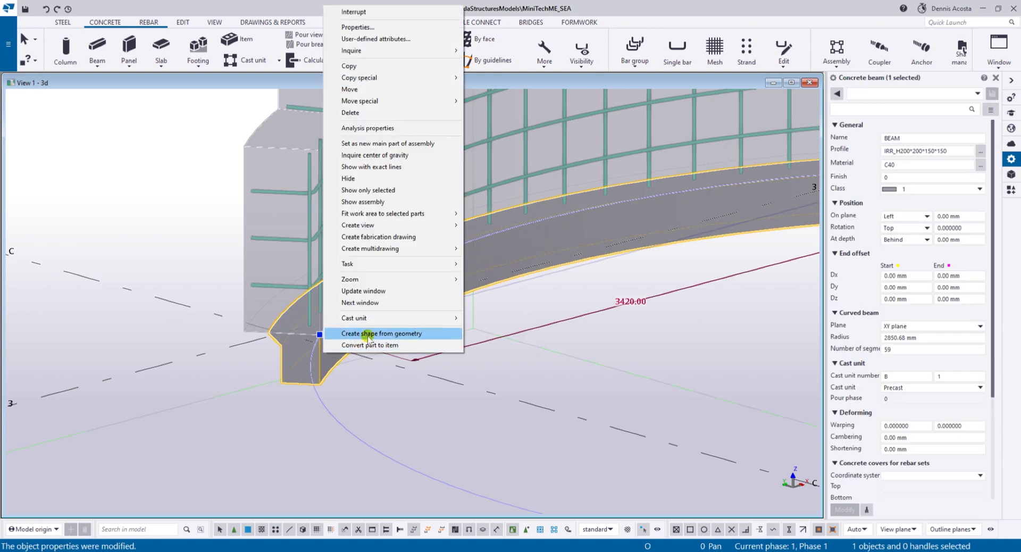
mouse_move(379, 318)
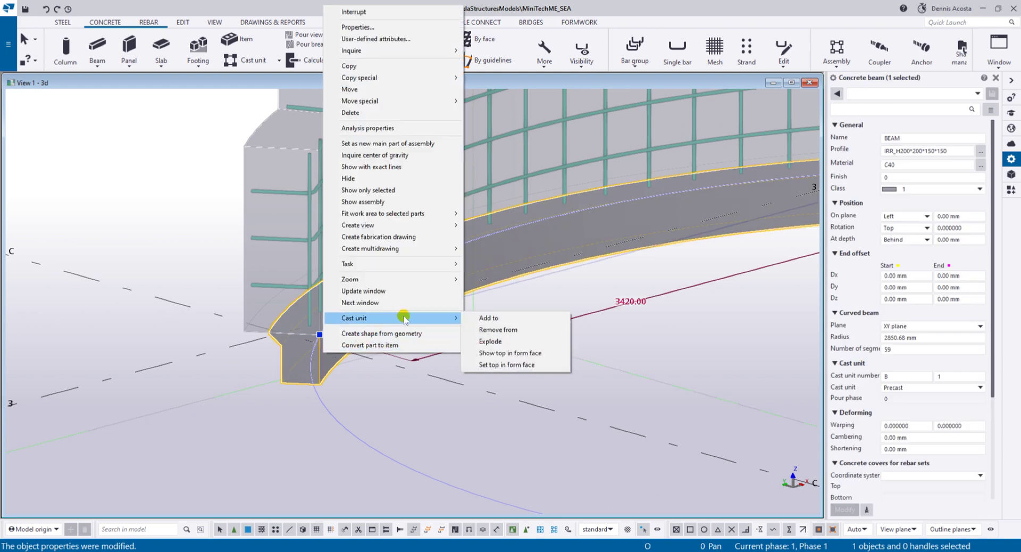
click(490, 318)
click(243, 296)
right_click(193, 227)
click(192, 212)
click(181, 203)
Step: Select the wall's vertical rebar set and examine its guidelines and bars near the bottom edge
middle_drag(350, 215, 332, 295)
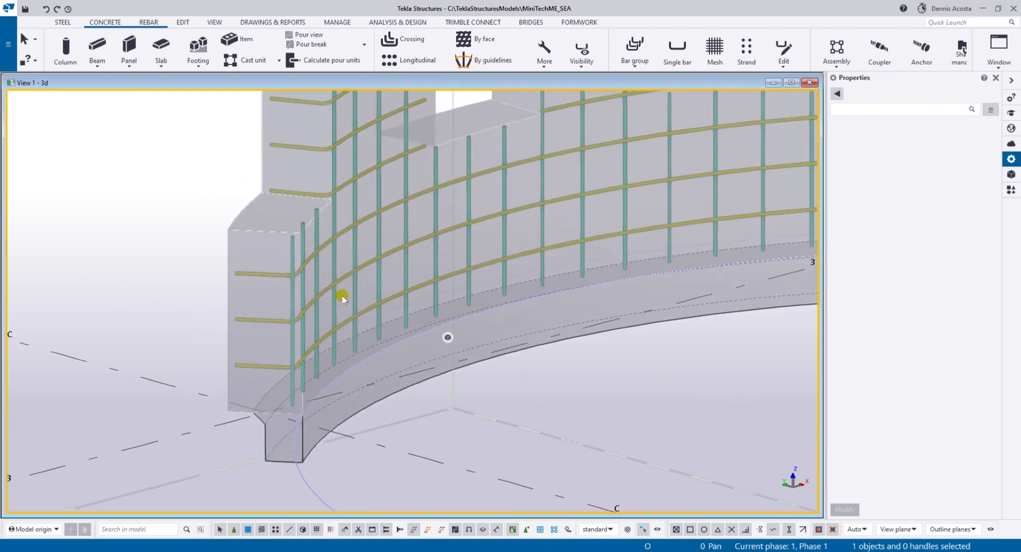
click(353, 290)
scroll(353, 290, down, 3)
scroll(410, 280, up, 3)
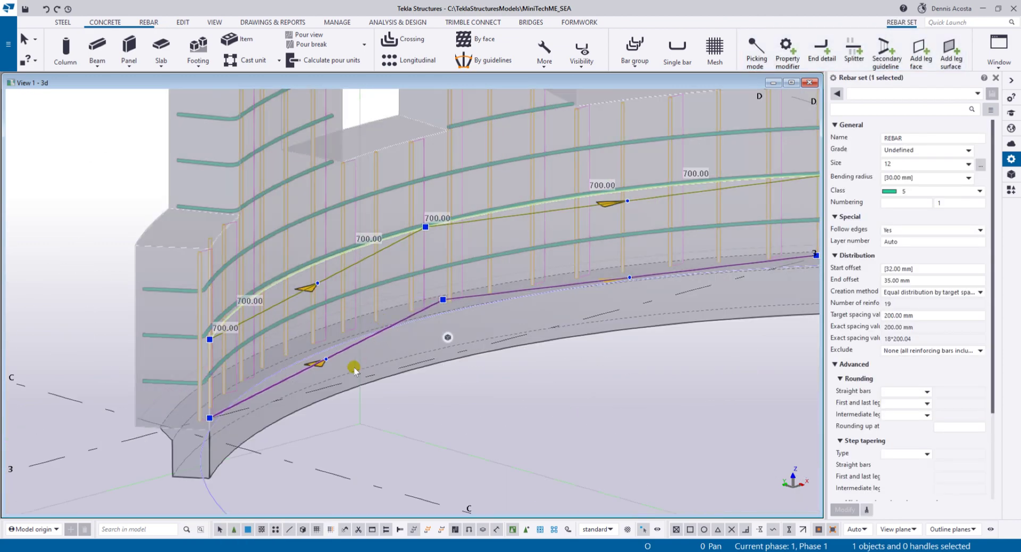
scroll(356, 366, up, 3)
middle_drag(333, 250, 340, 283)
scroll(340, 283, down, 8)
scroll(366, 255, up, 2)
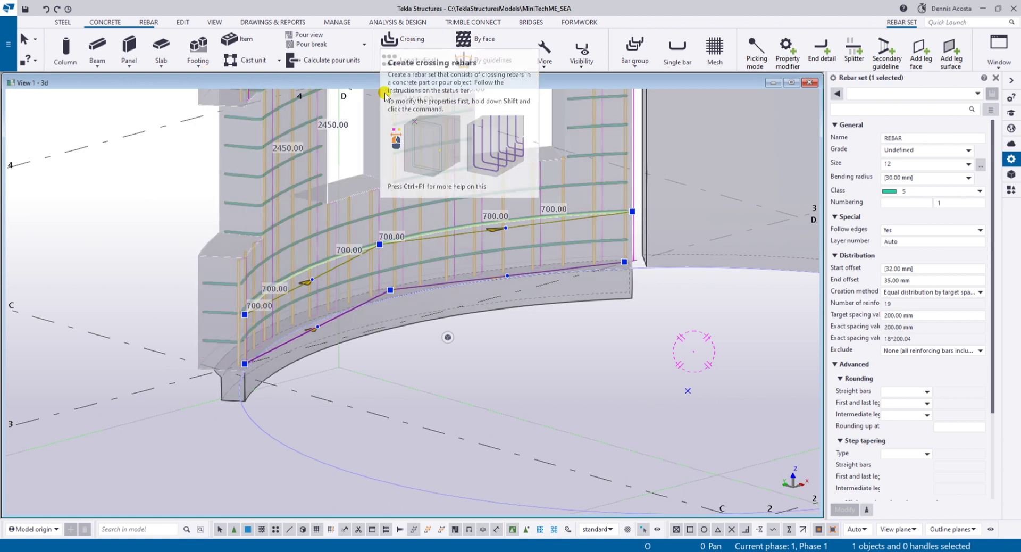
click(407, 376)
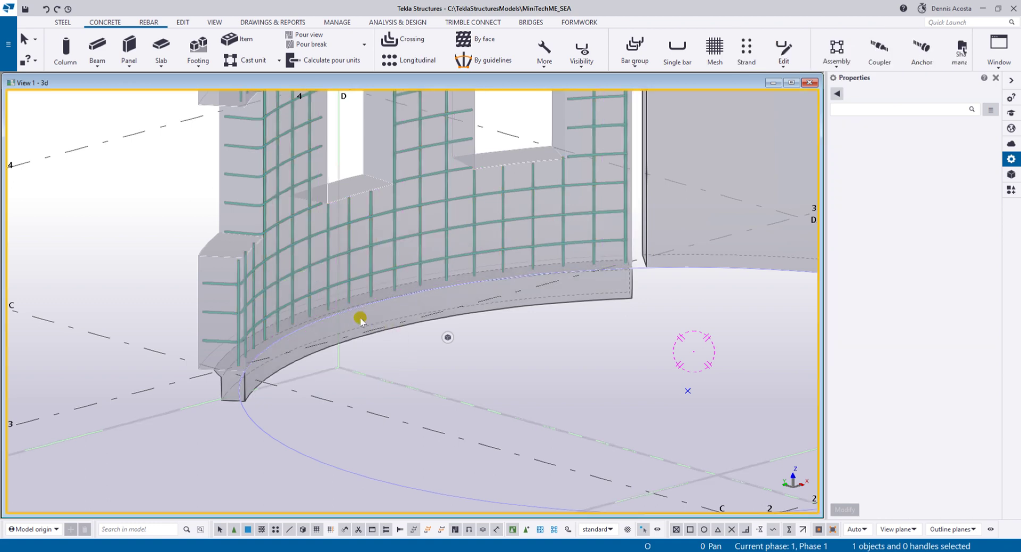
Step: Delete the end detail modifier along the bottom of the wall's vertical rebar set
click(348, 286)
scroll(344, 293, up, 4)
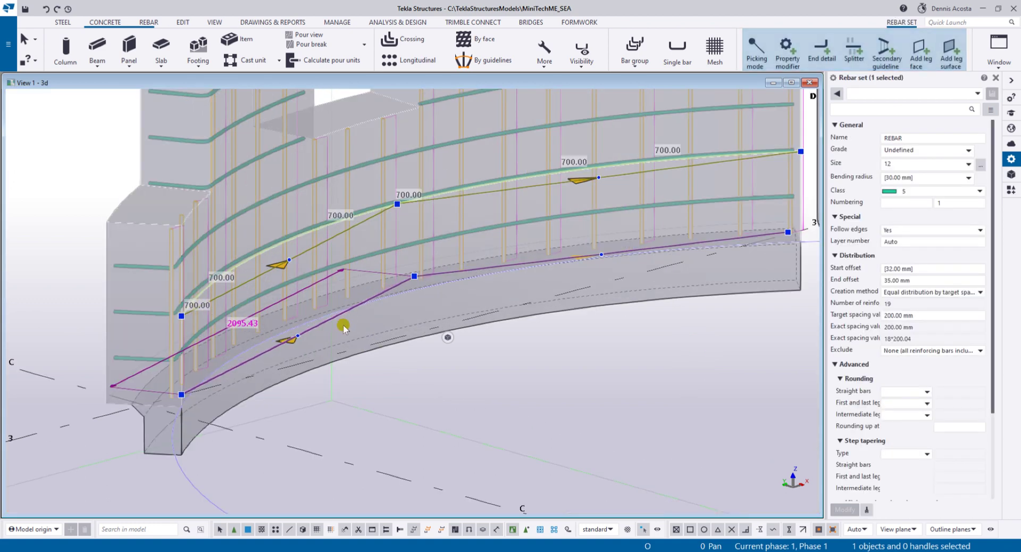
click(320, 326)
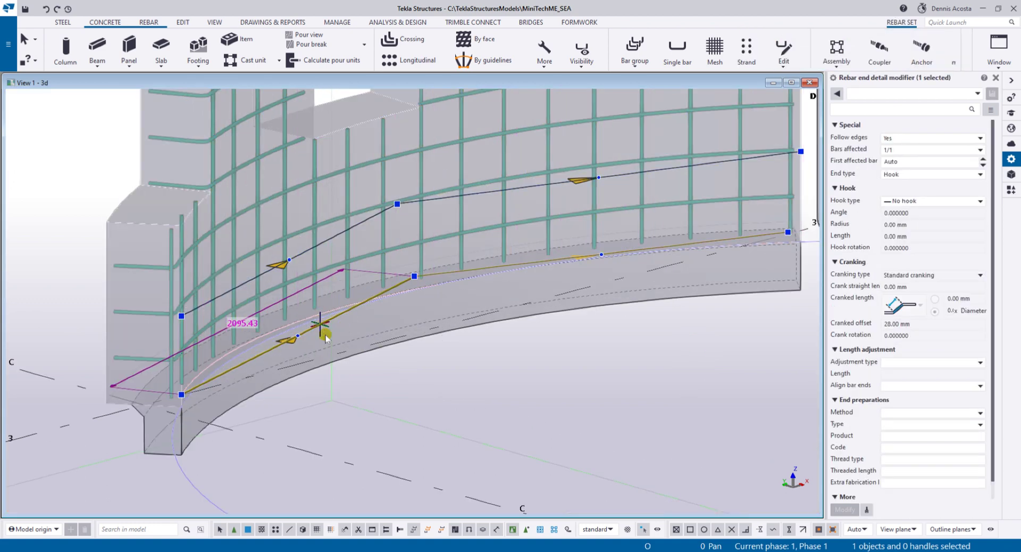
key(Delete)
Step: Add an end detail modifier to the wall's vertical rebar set at the lower corner where the curved beam begins
scroll(231, 336, up, 3)
click(362, 199)
scroll(383, 282, down, 5)
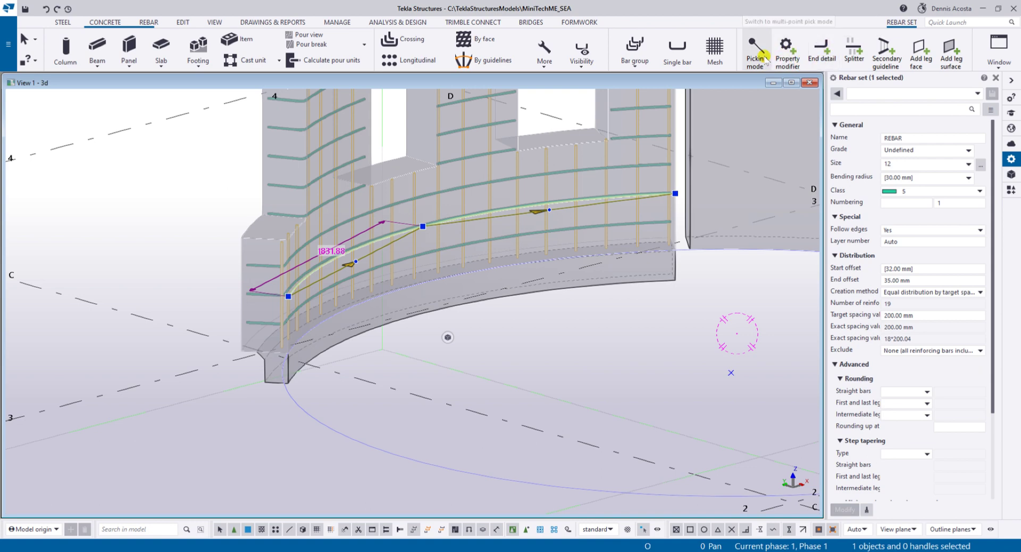
click(821, 51)
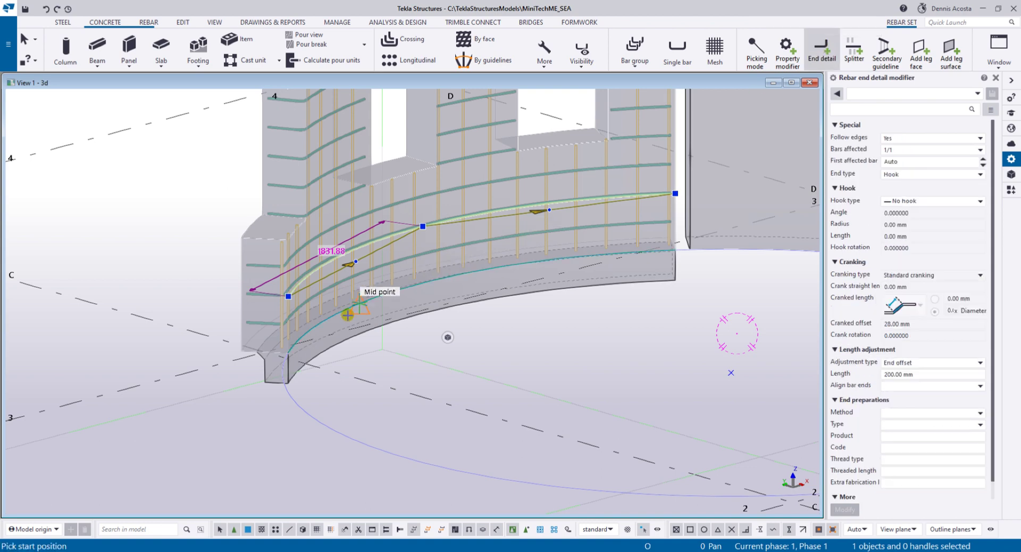
scroll(354, 308, up, 5)
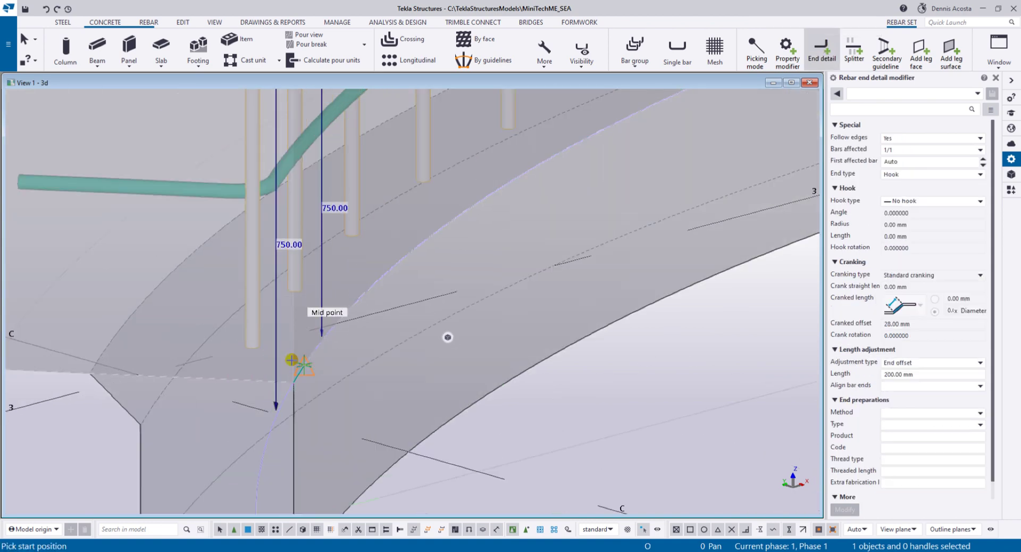
scroll(292, 361, up, 5)
click(298, 349)
scroll(332, 382, down, 5)
scroll(334, 380, down, 5)
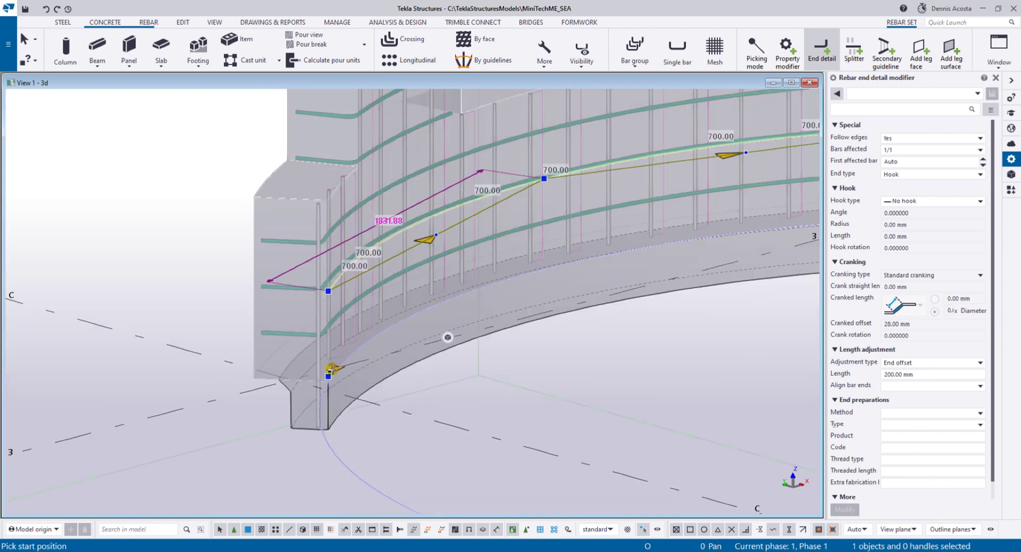
scroll(564, 294, down, 5)
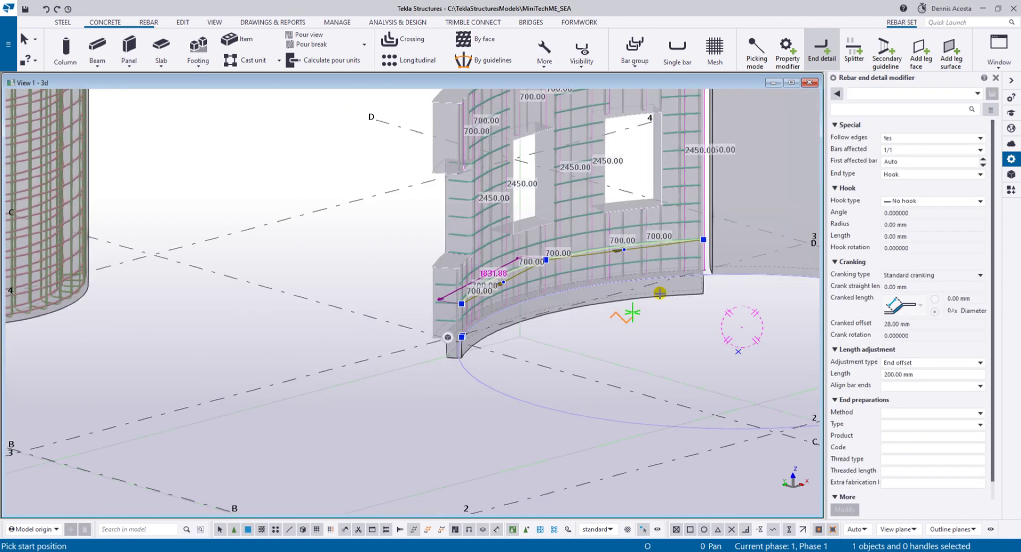
scroll(659, 298, up, 2)
scroll(317, 368, up, 3)
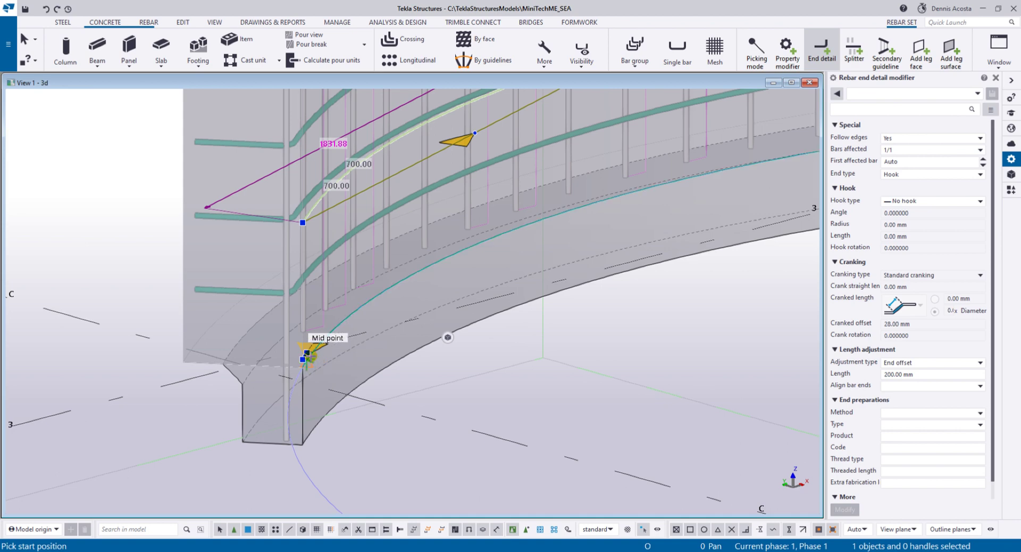
right_click(386, 325)
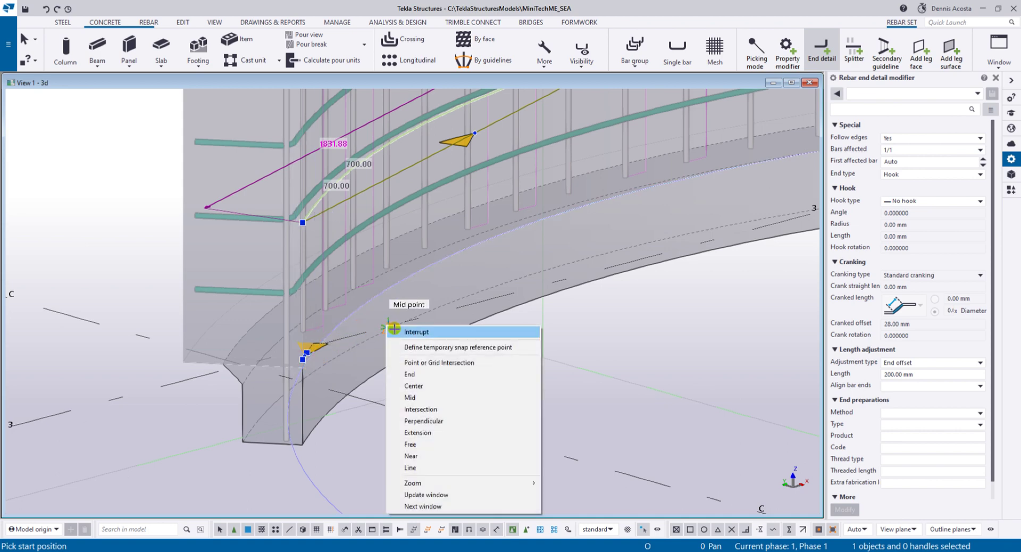
click(394, 326)
Step: Stretch the end detail modifier to the far lower corner of the curved wall
drag(425, 314, 673, 264)
scroll(570, 269, down, 5)
scroll(668, 272, up, 6)
middle_drag(673, 265, 649, 344)
drag(649, 344, 681, 166)
scroll(601, 233, down, 2)
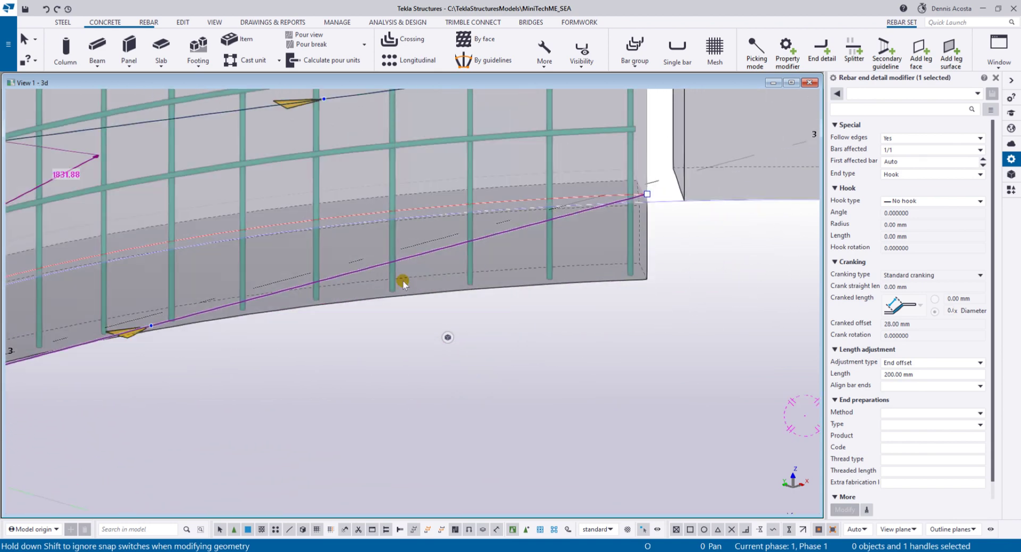
Step: Move the end detail modifier's middle point onto the wall's curved bottom edge so it covers all vertical bars
middle_drag(442, 278, 734, 275)
drag(445, 321, 372, 258)
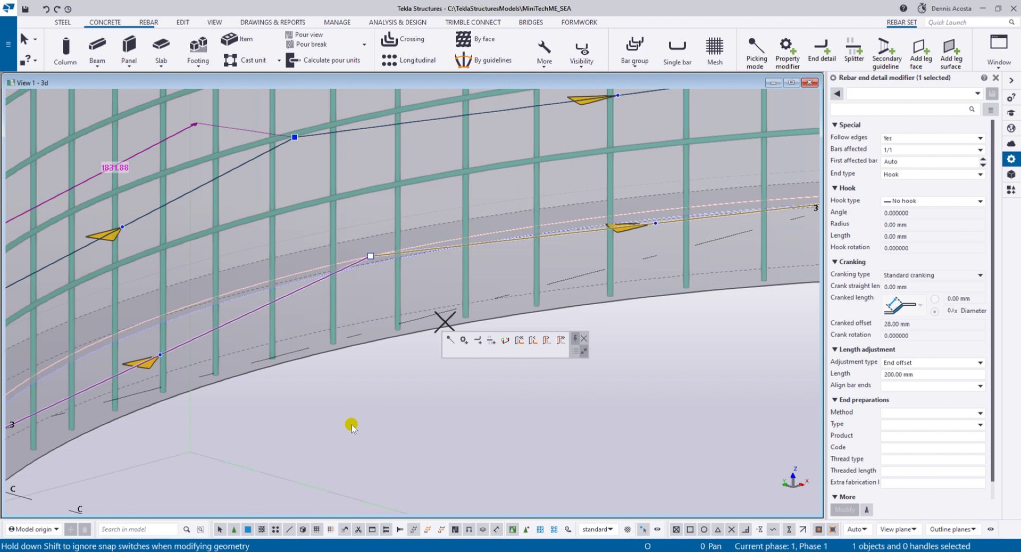
click(351, 428)
middle_drag(253, 394, 600, 275)
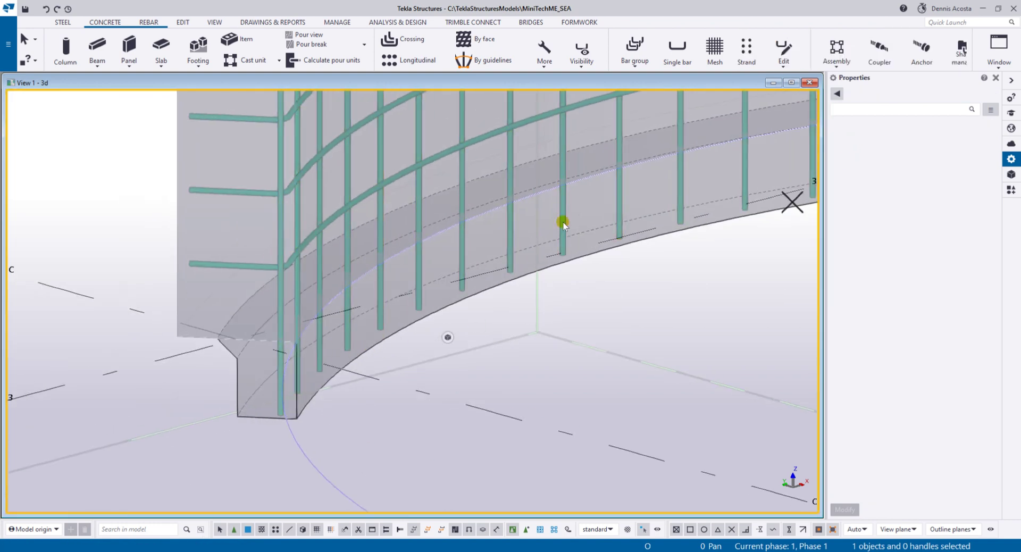
Step: Select the wall's vertical rebar set and its end detail modifier along the bottom edge
click(381, 290)
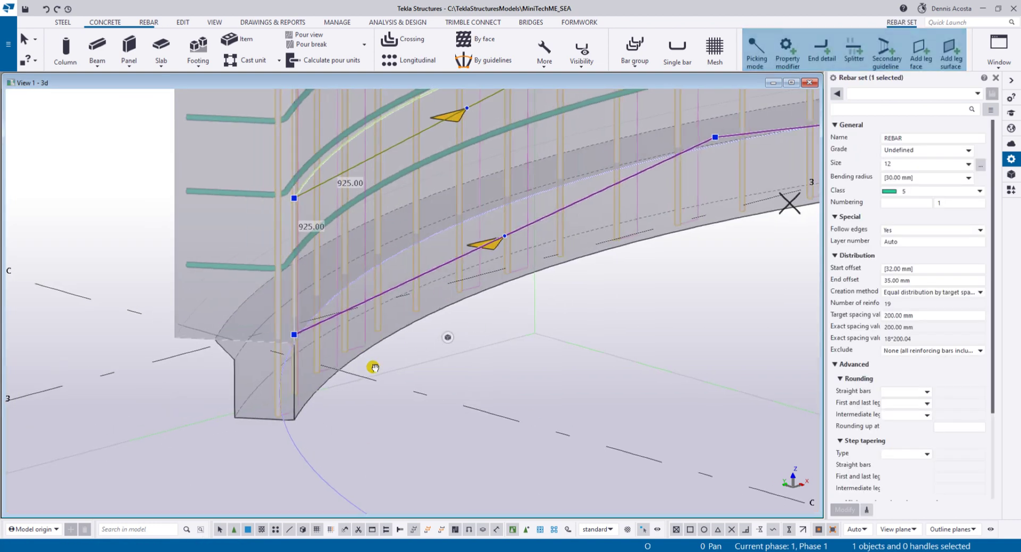
ctrl+middle_drag(416, 342, 417, 388)
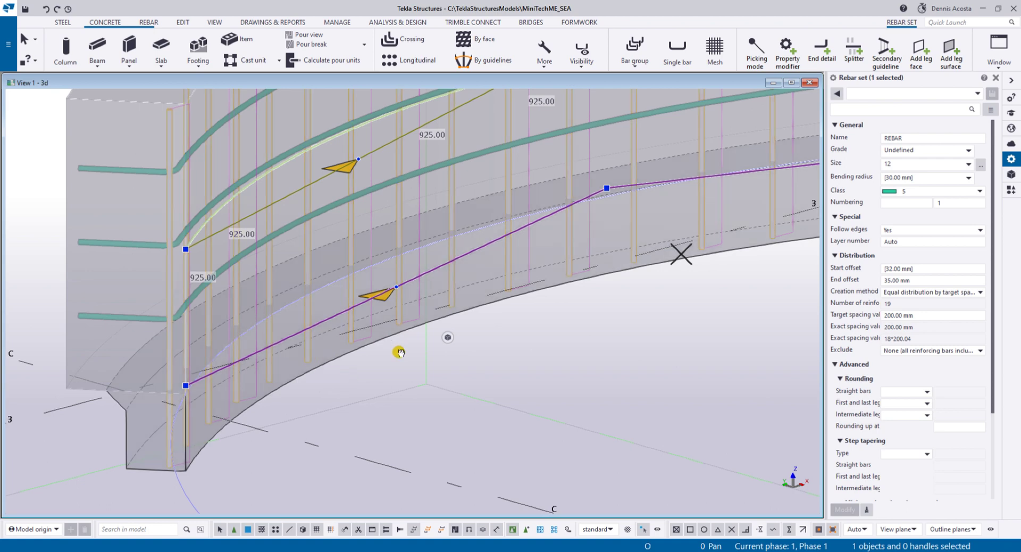
middle_drag(415, 343, 179, 434)
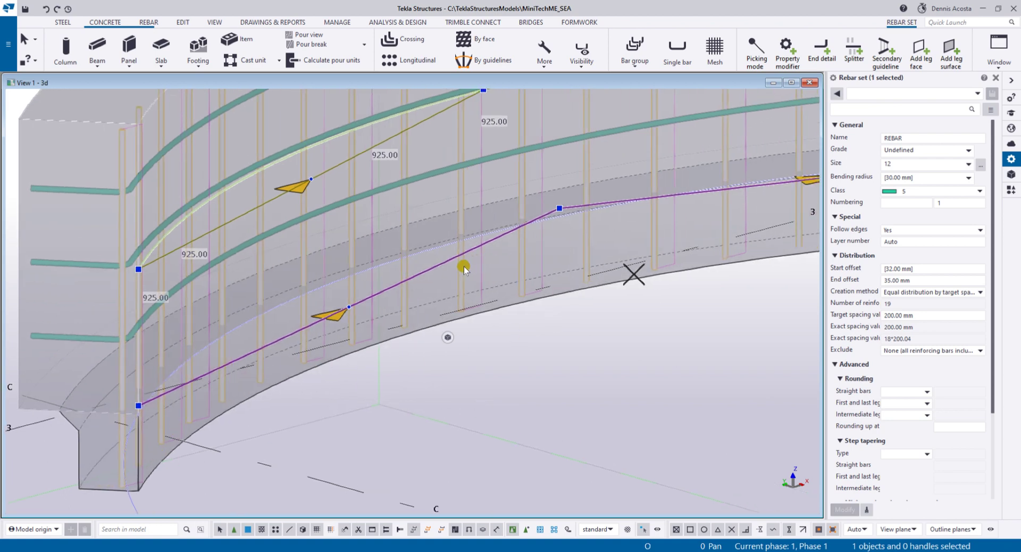
click(477, 375)
click(402, 283)
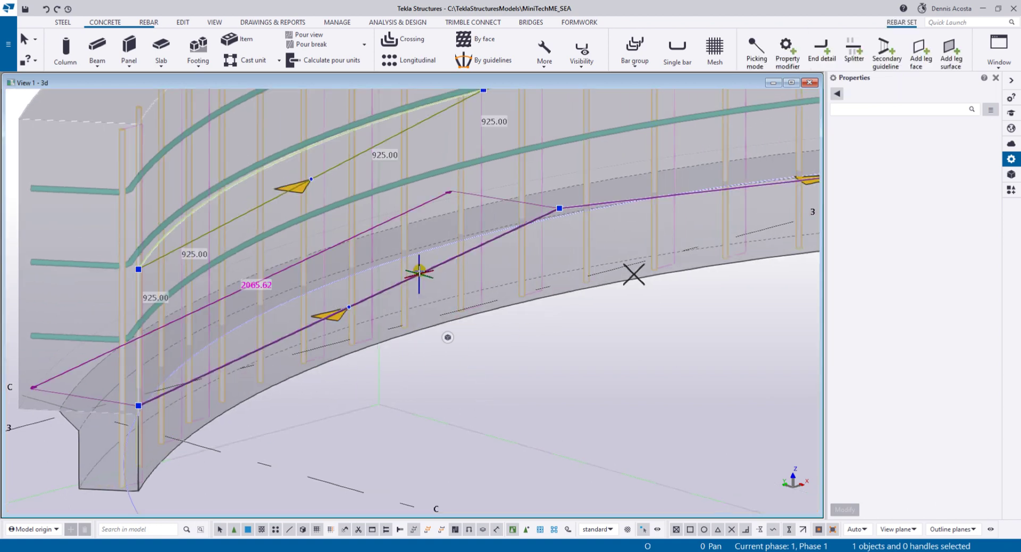
click(424, 270)
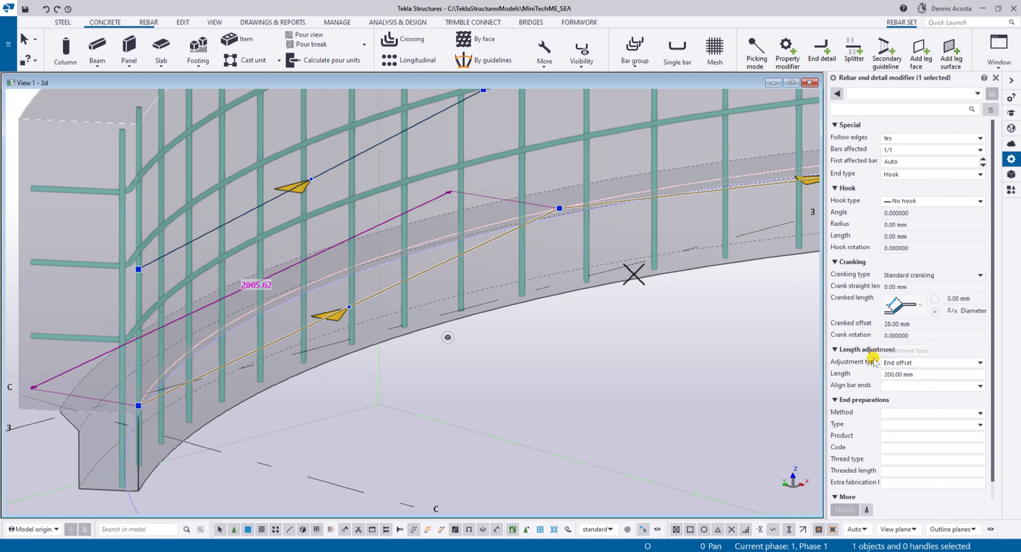
Step: Clear the length adjustment type of the end detail modifier
click(923, 362)
click(924, 371)
click(844, 509)
middle_drag(404, 372, 329, 375)
scroll(793, 355, down, 3)
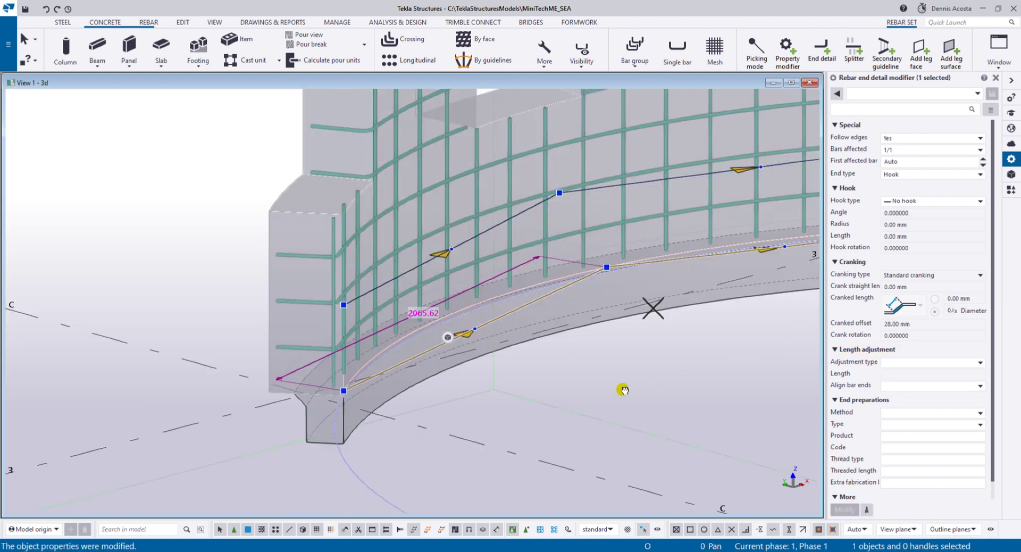
middle_drag(637, 392, 553, 386)
Step: Set the modifier's length adjustment to End offset with a length of 180 mm
click(908, 365)
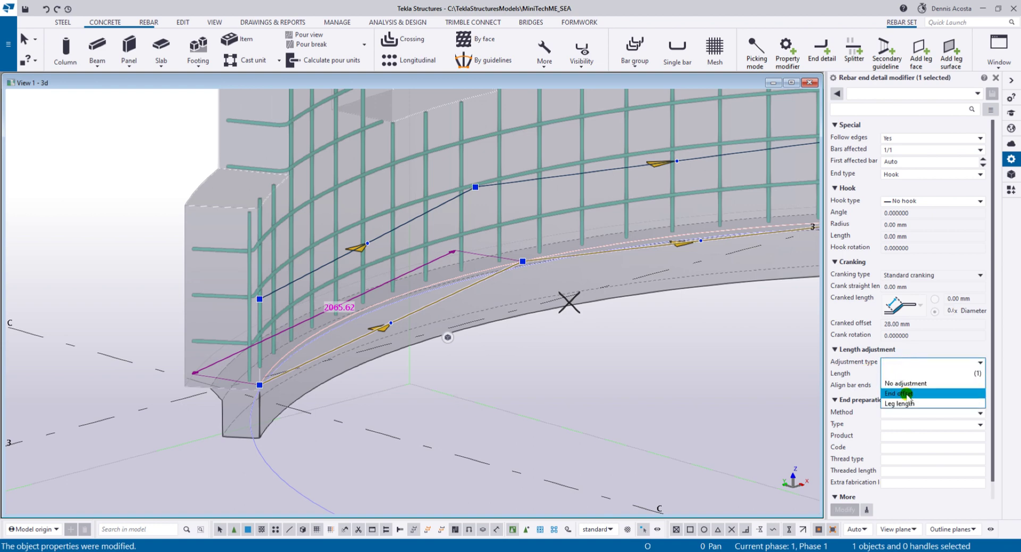
click(907, 394)
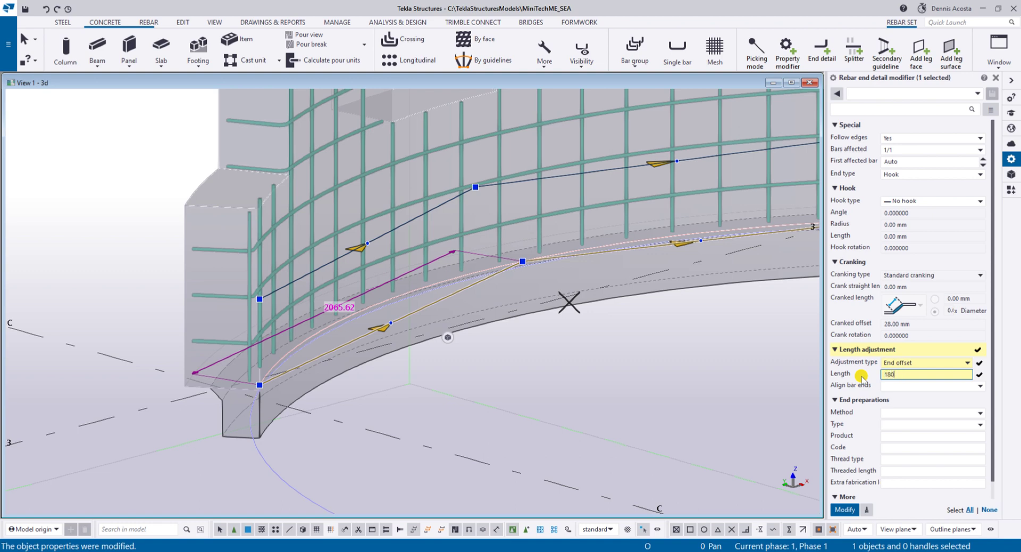
key(Return)
scroll(262, 424, up, 5)
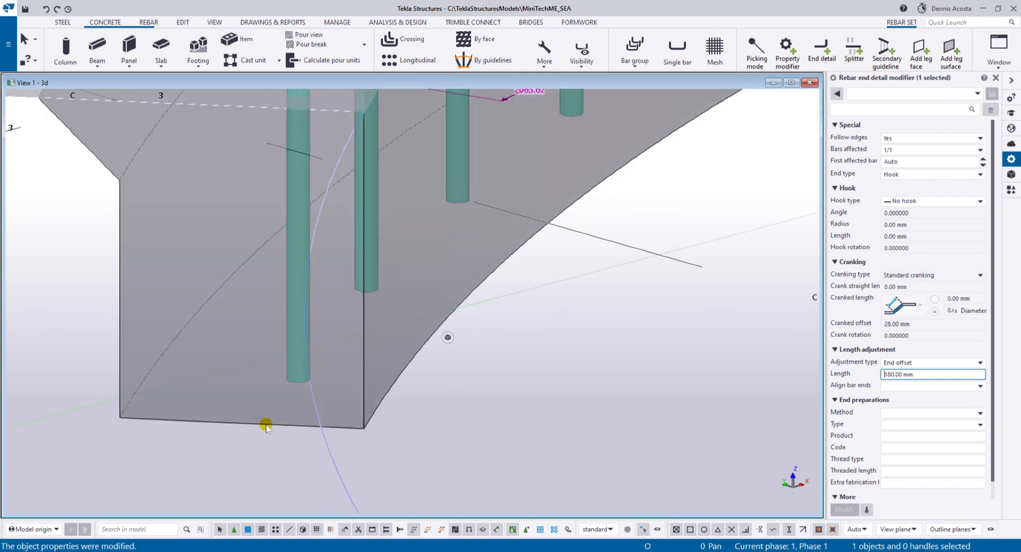
scroll(302, 444, down, 5)
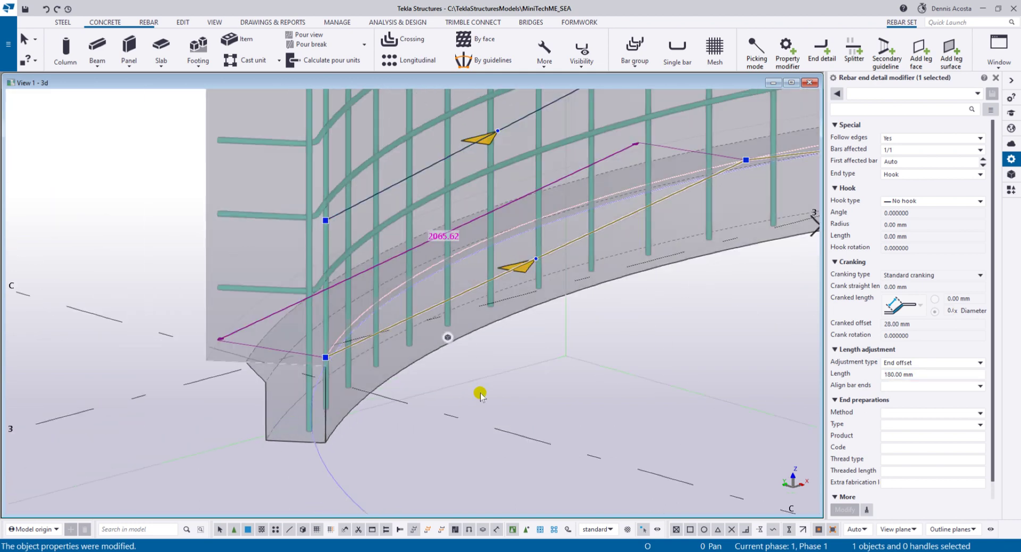
scroll(474, 355, up, 2)
Step: Give the bottom bar ends a custom hook with a 90° angle, 30 mm radius and 50 mm length
click(907, 200)
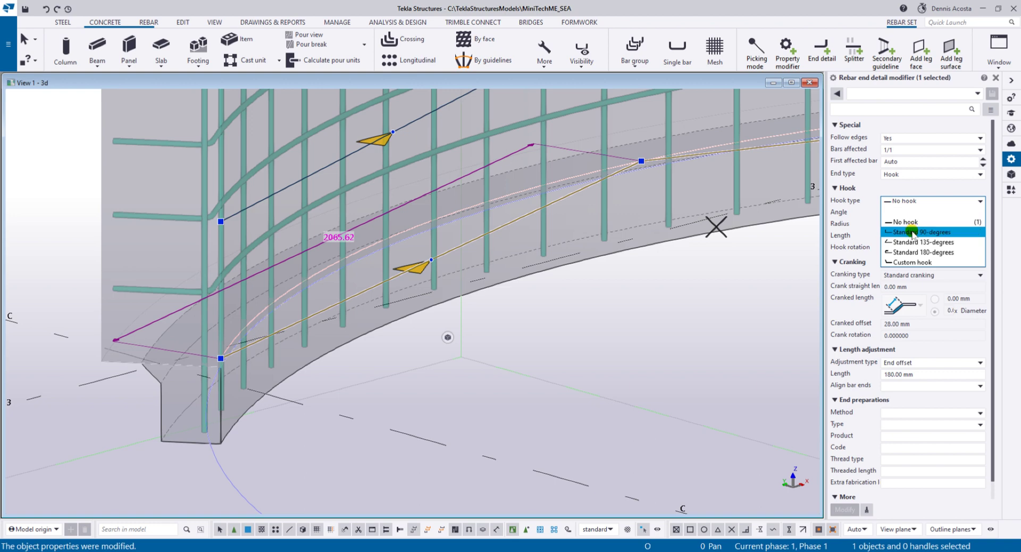
click(913, 232)
click(942, 201)
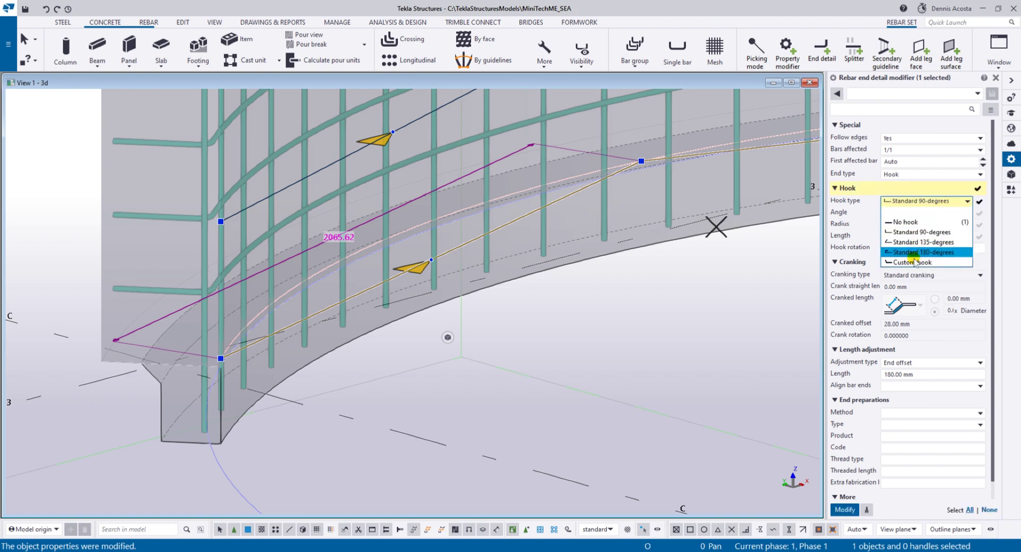
click(912, 259)
click(914, 214)
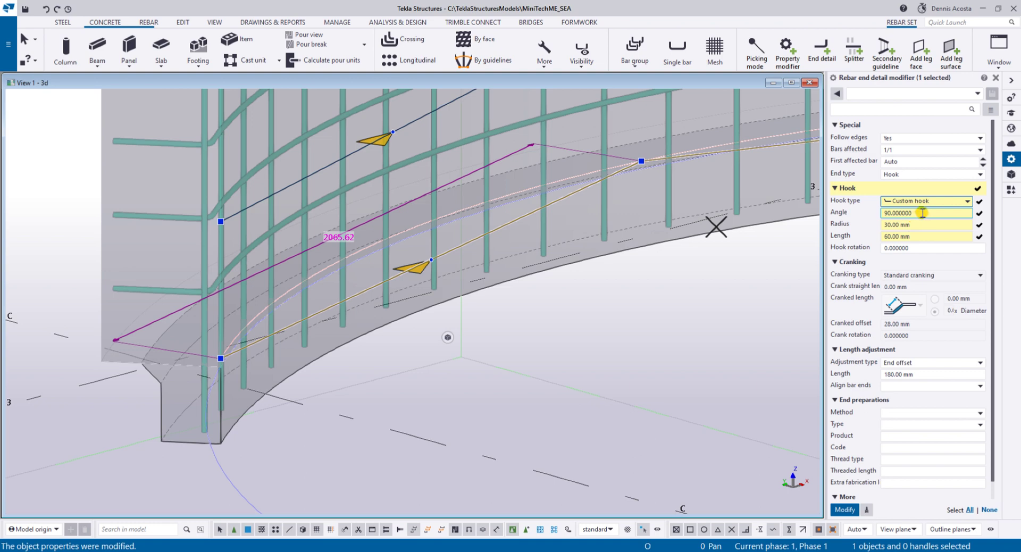
key(Tab)
key(Tab)
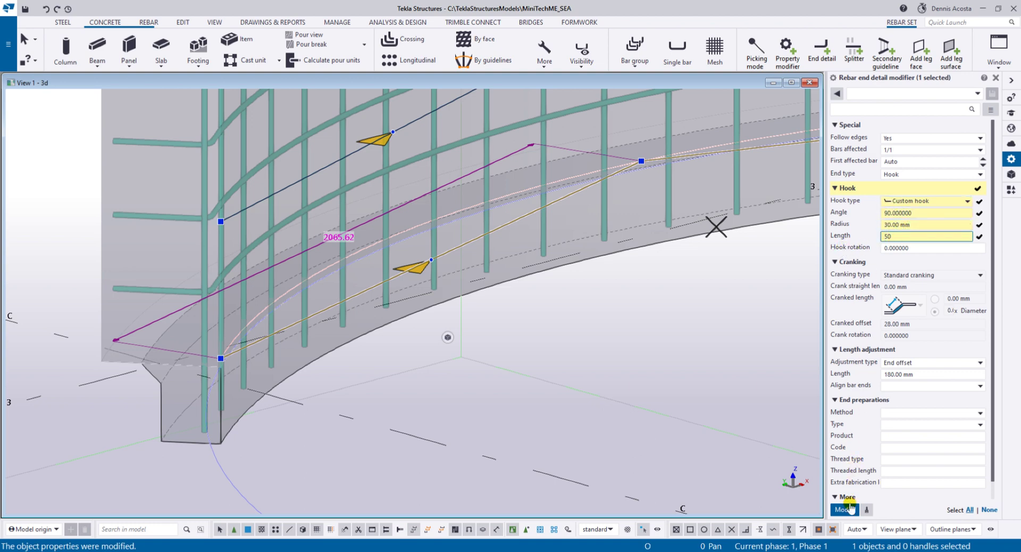
click(846, 510)
Step: Set the custom hook's radius to 15 mm
middle_drag(272, 408, 357, 388)
click(918, 225)
text(15)
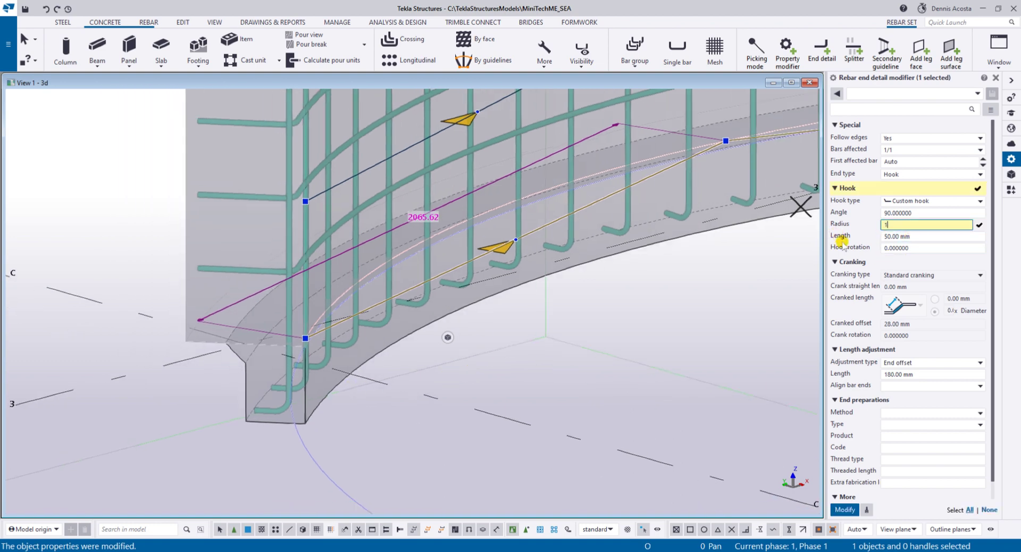
click(845, 511)
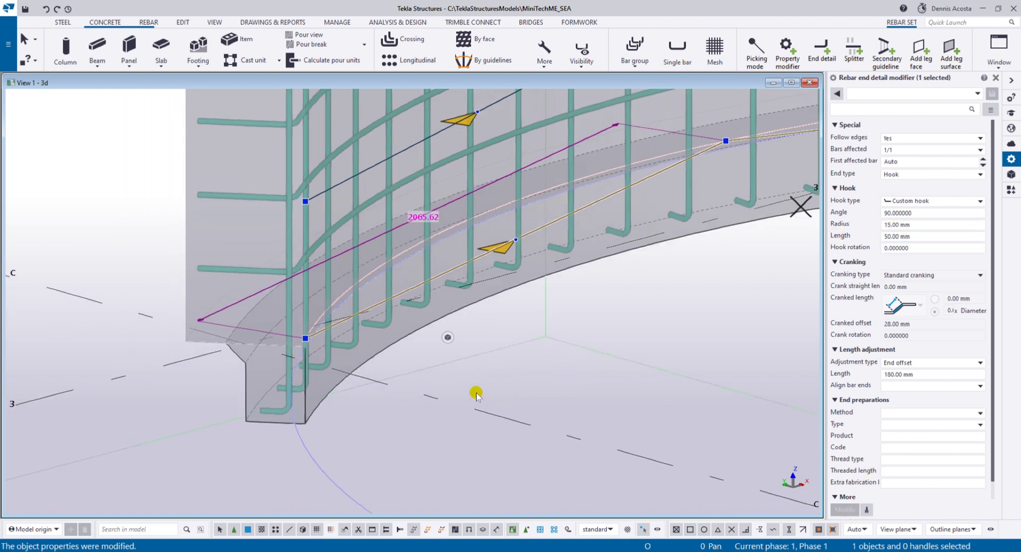
Step: Examine the hooked bar ends inside the curved beam from several angles
middle_drag(436, 362, 448, 340)
middle_drag(410, 390, 356, 418)
ctrl+middle_drag(341, 360, 294, 358)
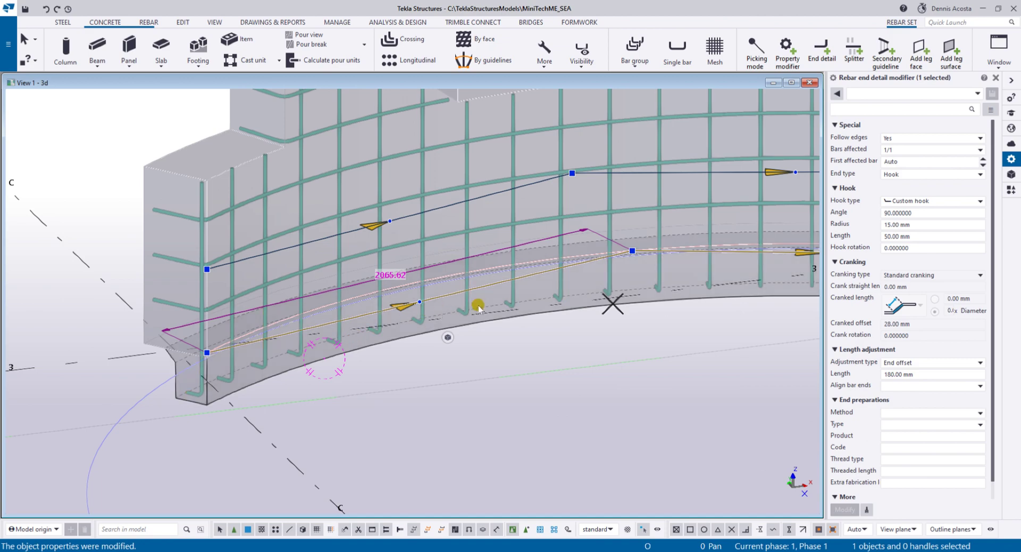
middle_drag(413, 369, 412, 370)
middle_drag(288, 423, 364, 408)
scroll(331, 417, down, 4)
scroll(310, 430, up, 6)
ctrl+middle_drag(309, 429, 368, 301)
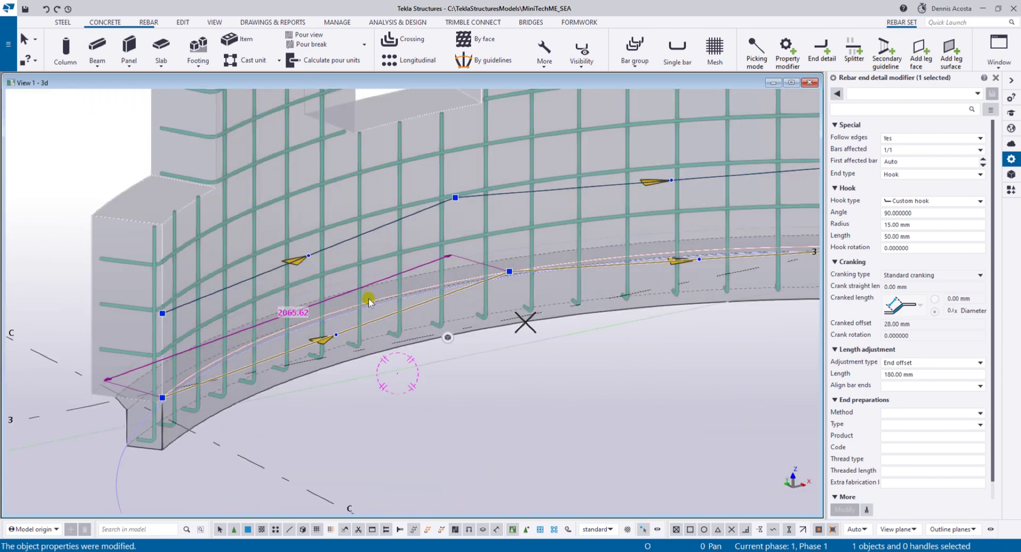
Step: Delete the hooked end detail modifier along the wall's bottom edge
click(450, 411)
click(391, 315)
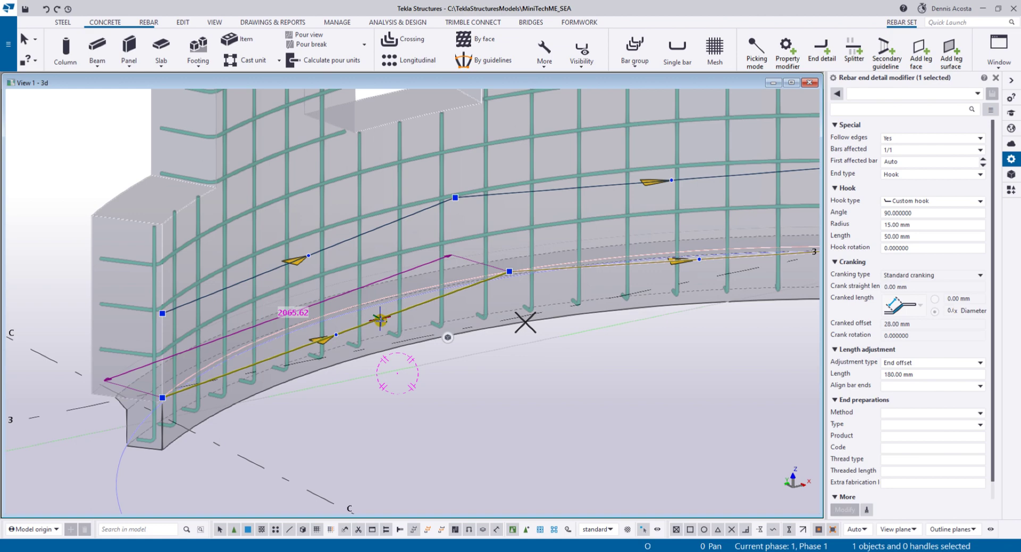
click(380, 319)
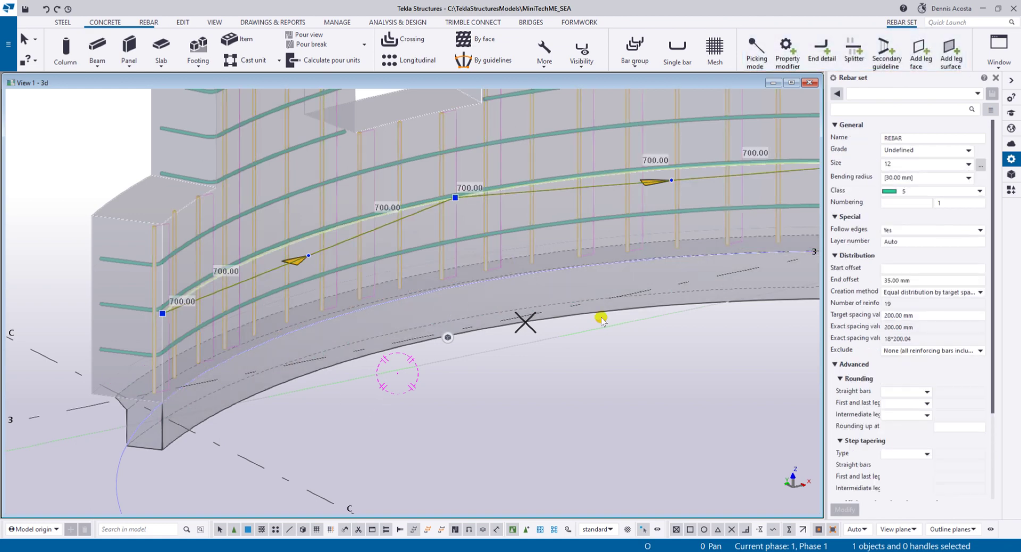
scroll(160, 383, up, 4)
scroll(159, 383, down, 6)
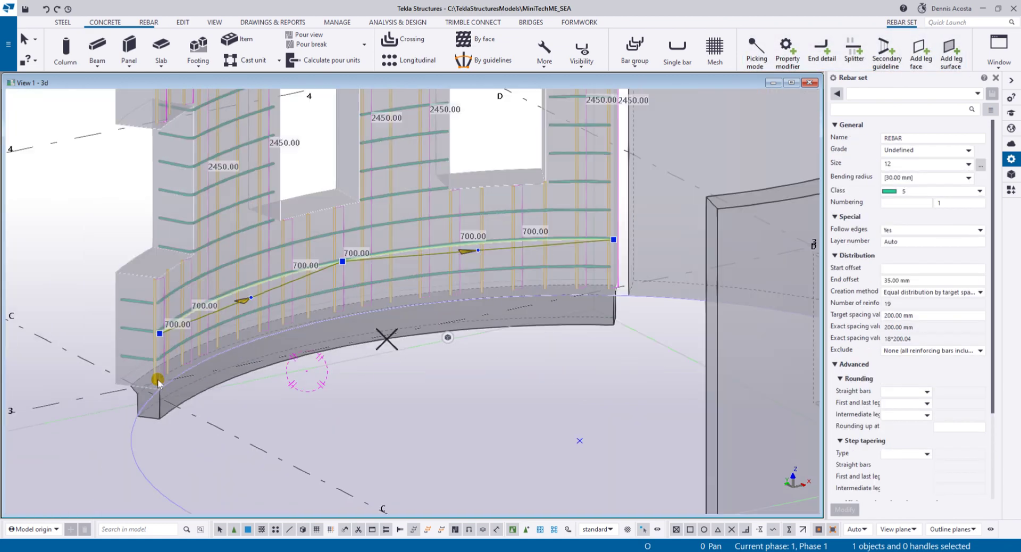
Step: Undo the deletion of the end detail modifier
click(180, 371)
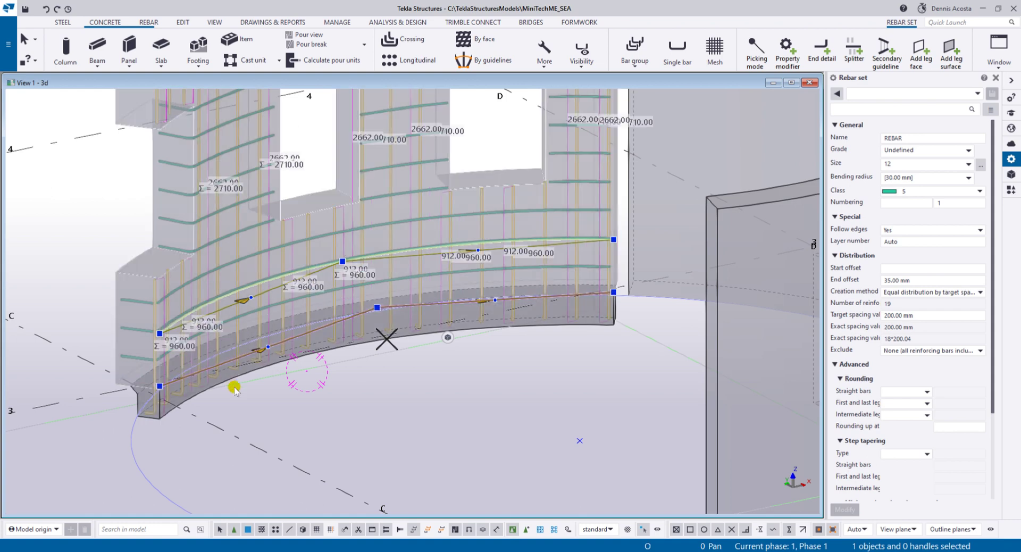
scroll(259, 392, up, 4)
middle_drag(323, 348, 422, 356)
scroll(422, 356, down, 4)
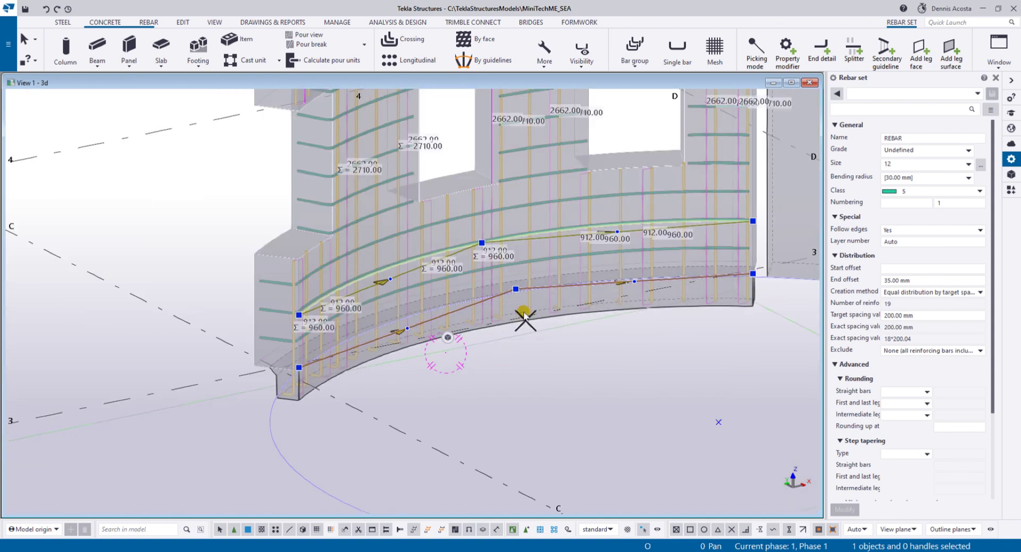
Step: Select the bottom end detail modifier and review its hook settings and the bars in the curved beam
click(468, 307)
scroll(575, 273, up, 4)
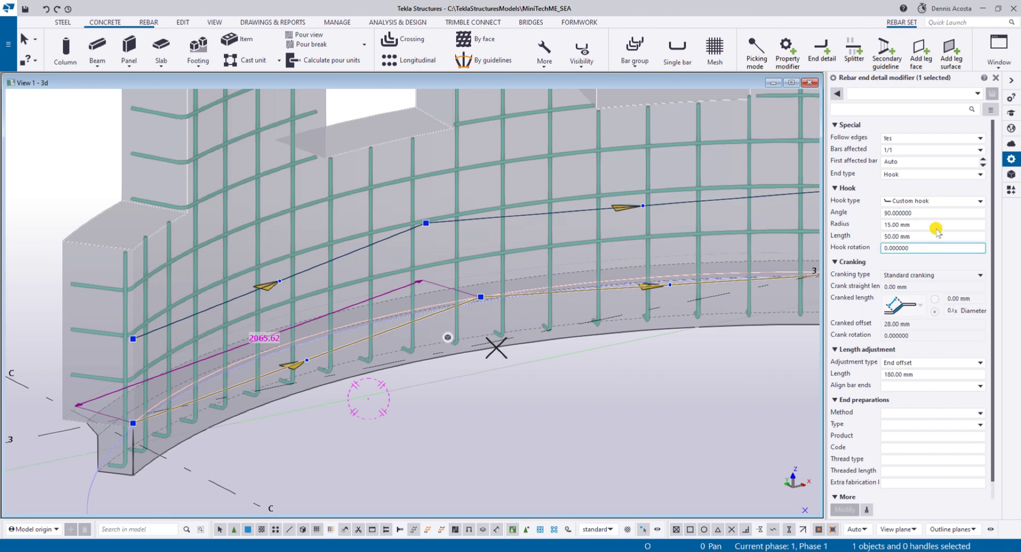
scroll(535, 343, down, 2)
mouse_move(532, 348)
middle_down()
mouse_move(515, 339)
mouse_move(603, 345)
mouse_move(523, 350)
middle_up()
ctrl+drag(523, 350, 520, 353)
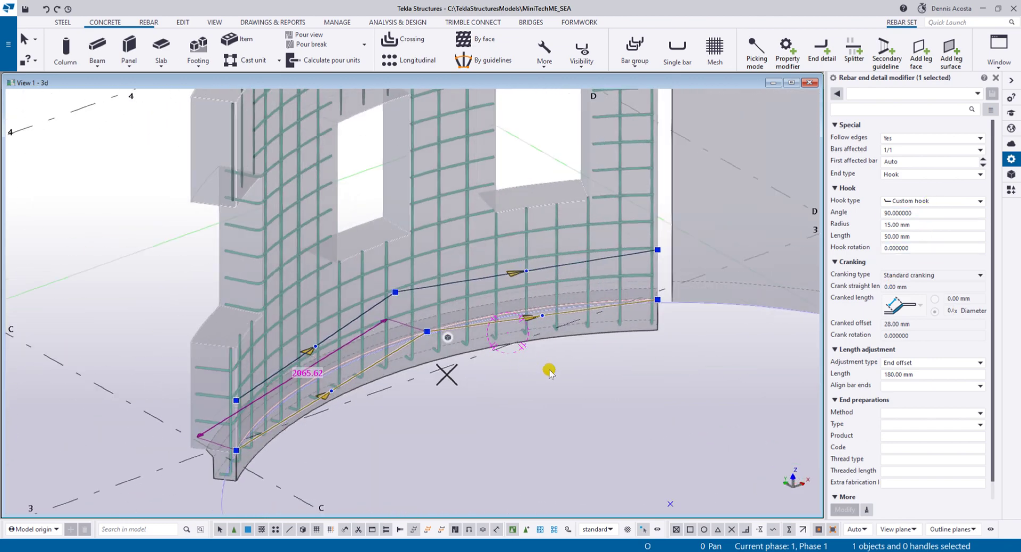
Step: Try longitudinal rebars on the end face of the adjacent unreinforced curved wall using its vertical edge, and undo them
click(596, 392)
middle_drag(624, 339, 457, 359)
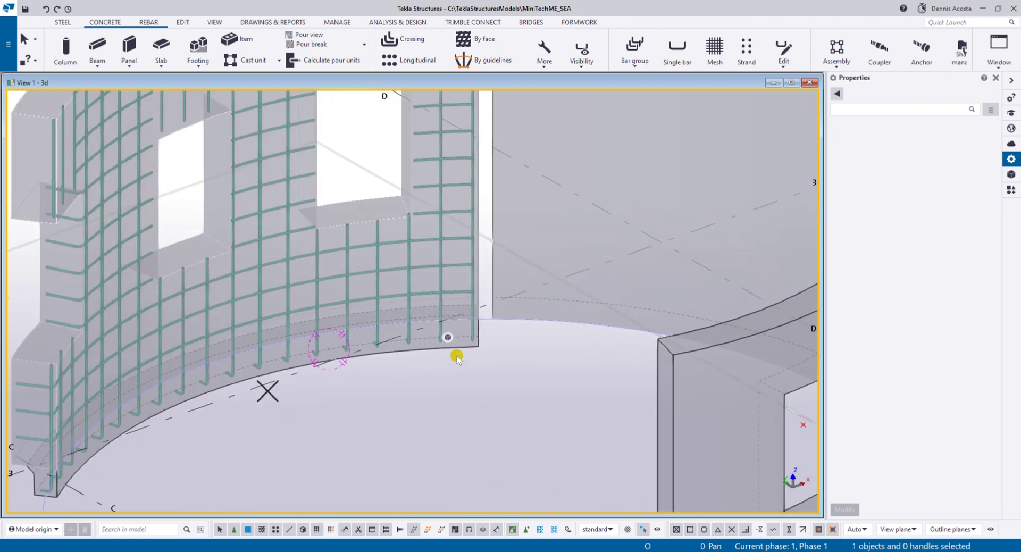
middle_drag(539, 283, 418, 293)
mouse_move(560, 260)
ctrl+middle_down()
mouse_move(570, 277)
mouse_move(644, 300)
mouse_move(607, 239)
ctrl+middle_up()
ctrl+middle_drag(591, 191, 510, 212)
scroll(547, 234, up, 2)
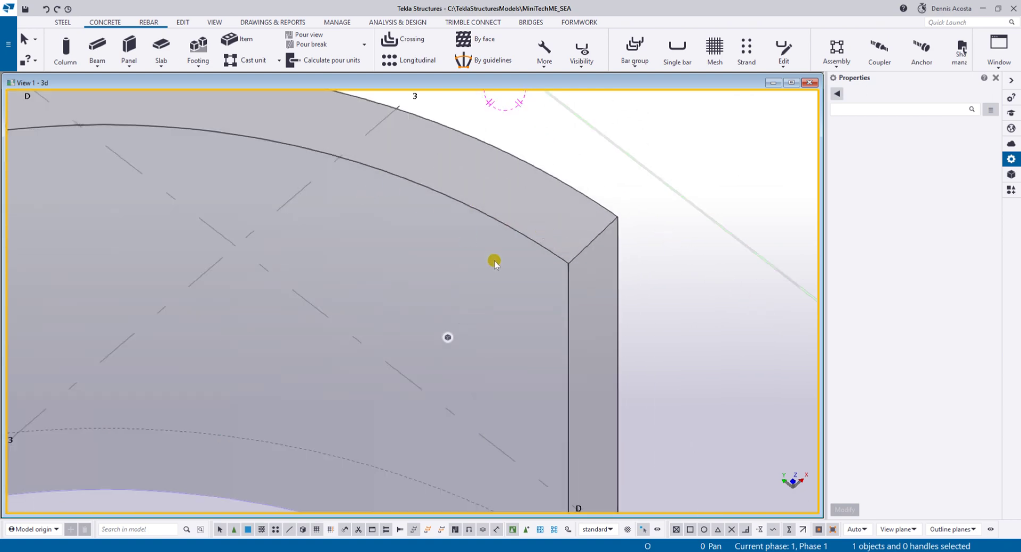
scroll(497, 272, down, 2)
middle_drag(537, 305, 508, 275)
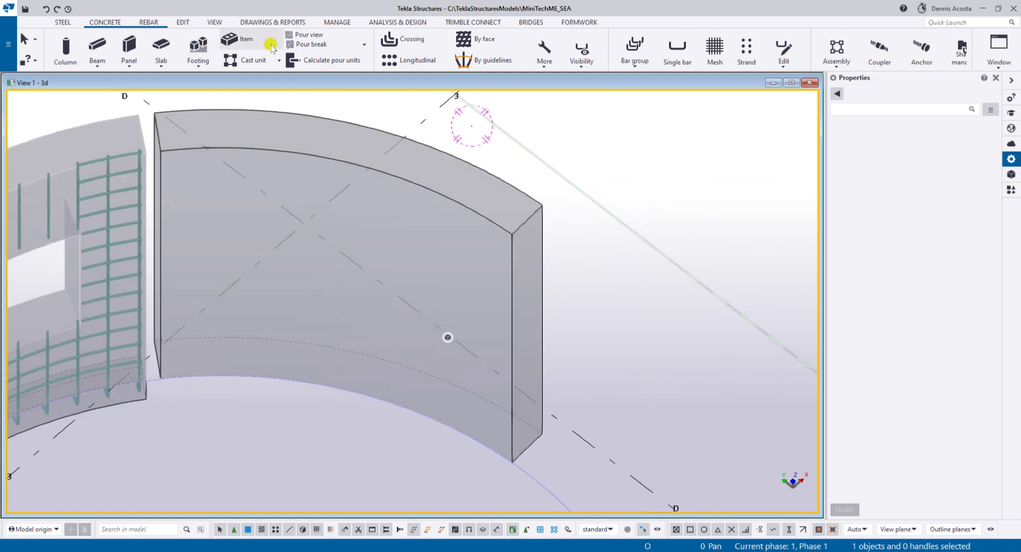
click(413, 69)
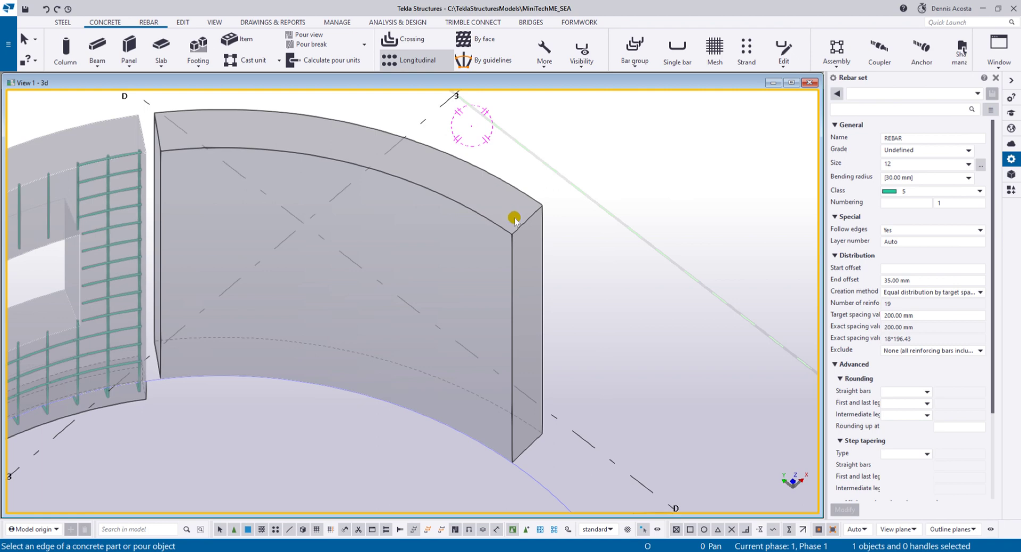
click(514, 275)
middle_click(583, 264)
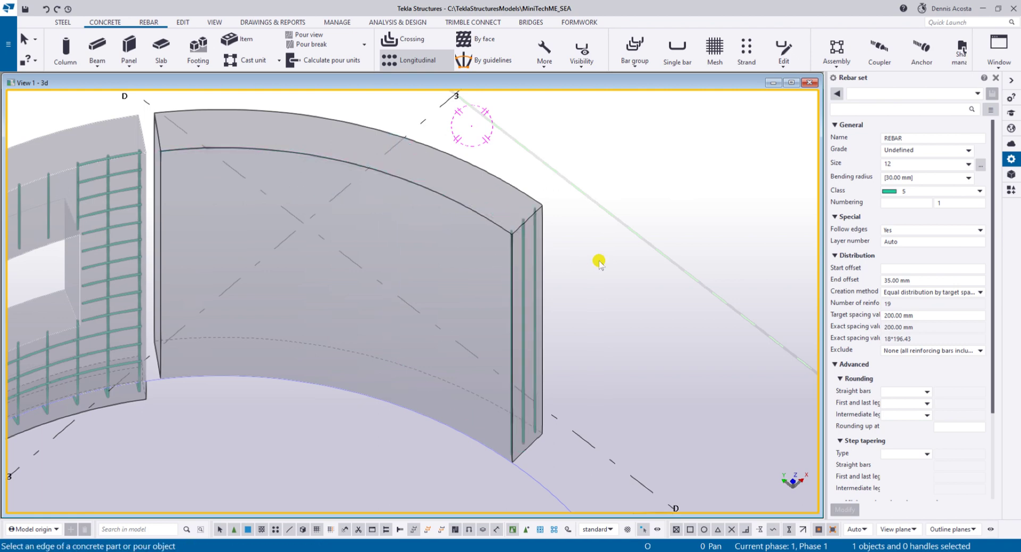
key(ctrl+z)
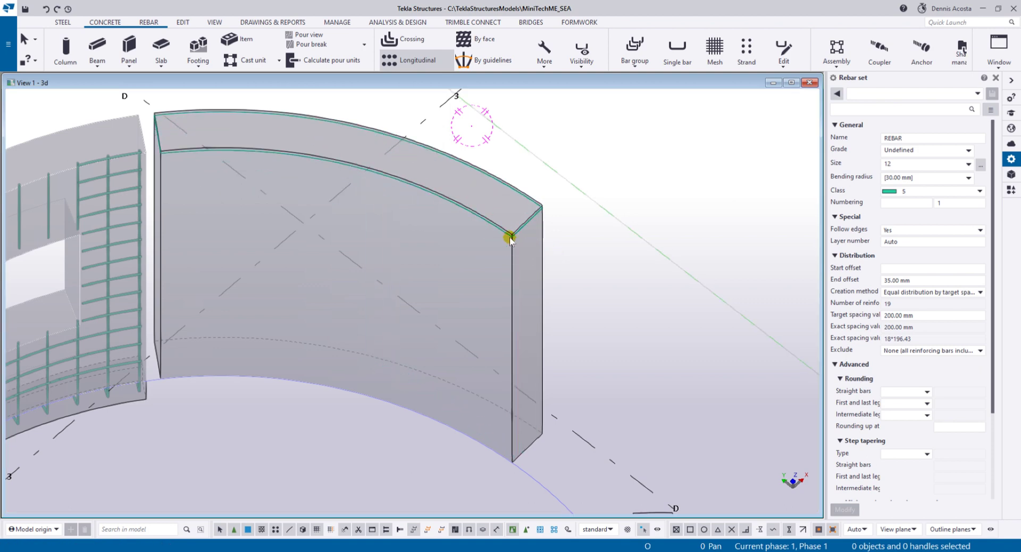
Step: Create a longitudinal rebar set on the unreinforced curved wall's end face, with horizontal bars running across the wall thickness
click(523, 224)
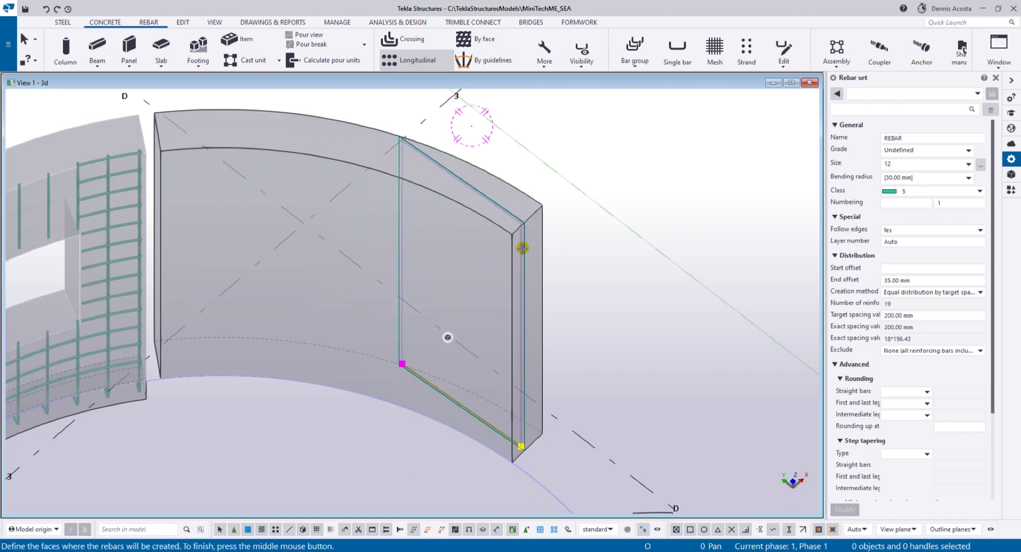
middle_click(579, 266)
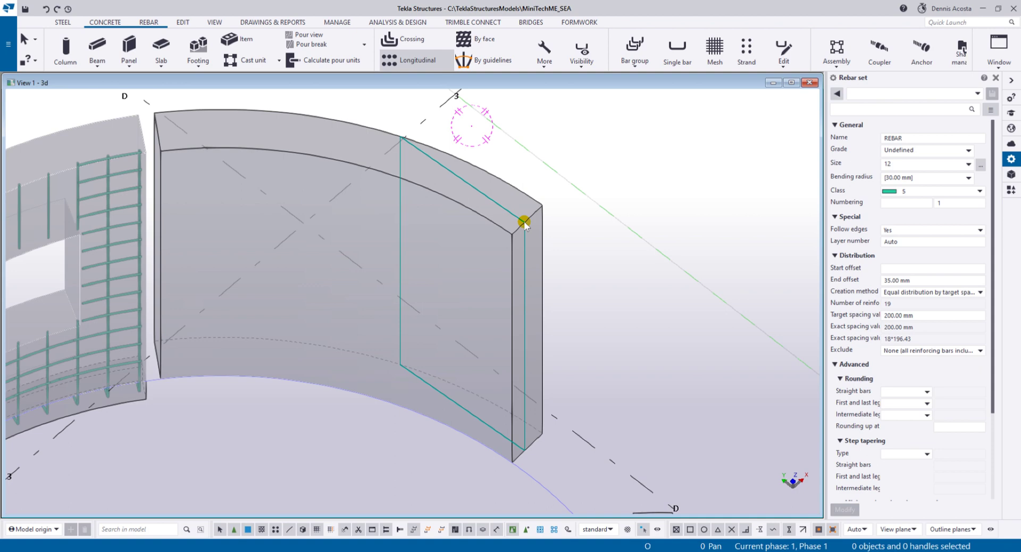
ctrl+middle_drag(530, 227, 519, 207)
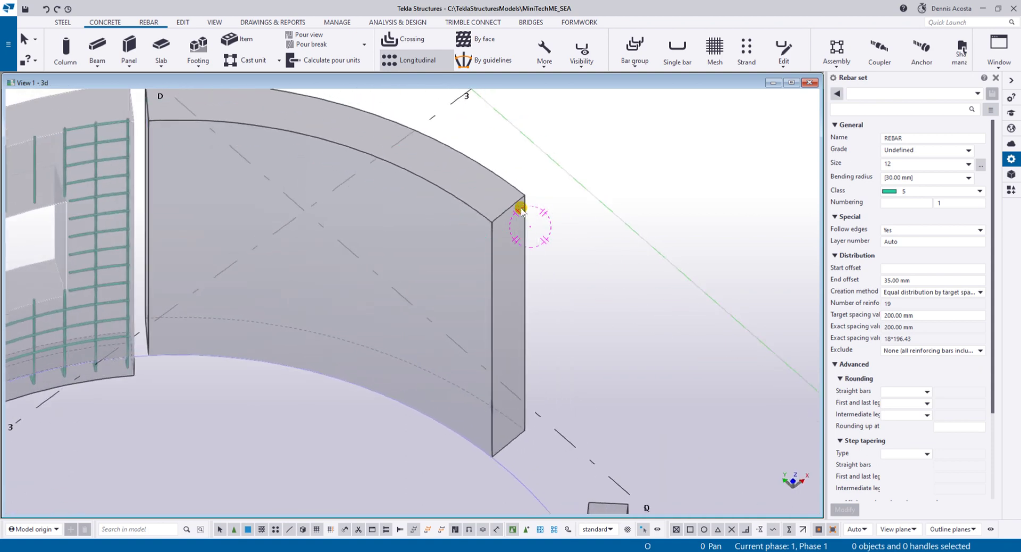
ctrl+middle_drag(490, 246, 517, 275)
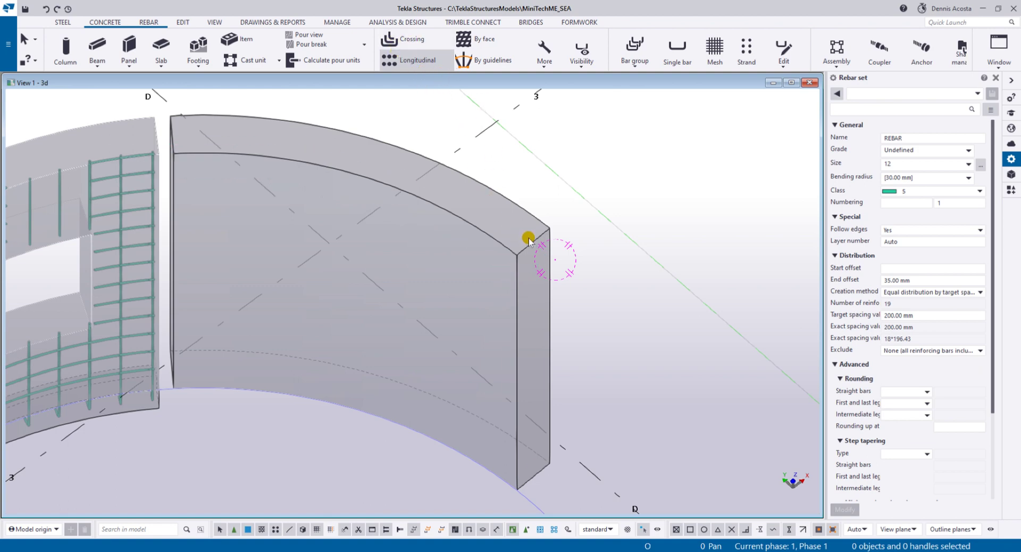
click(528, 262)
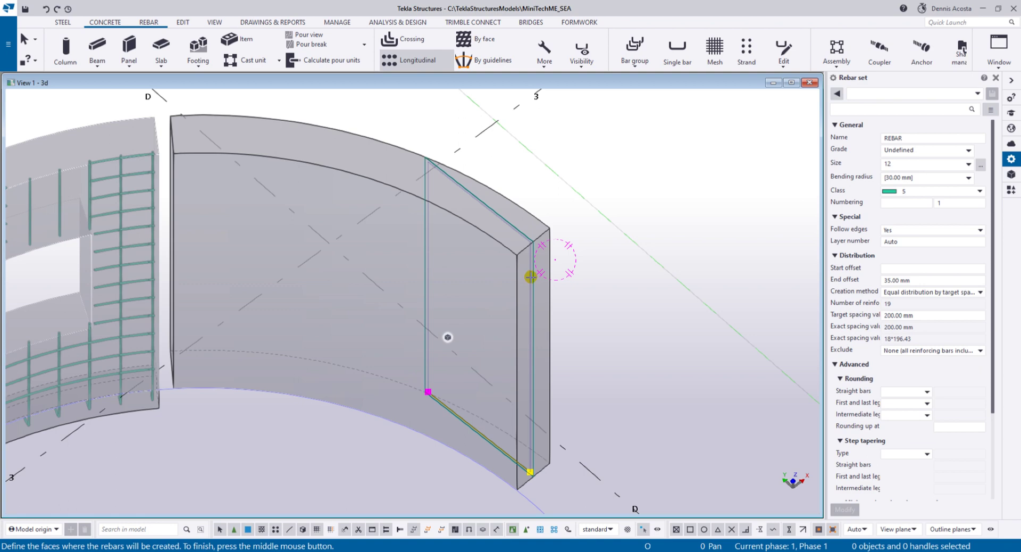
middle_click(596, 254)
right_click(567, 218)
click(573, 224)
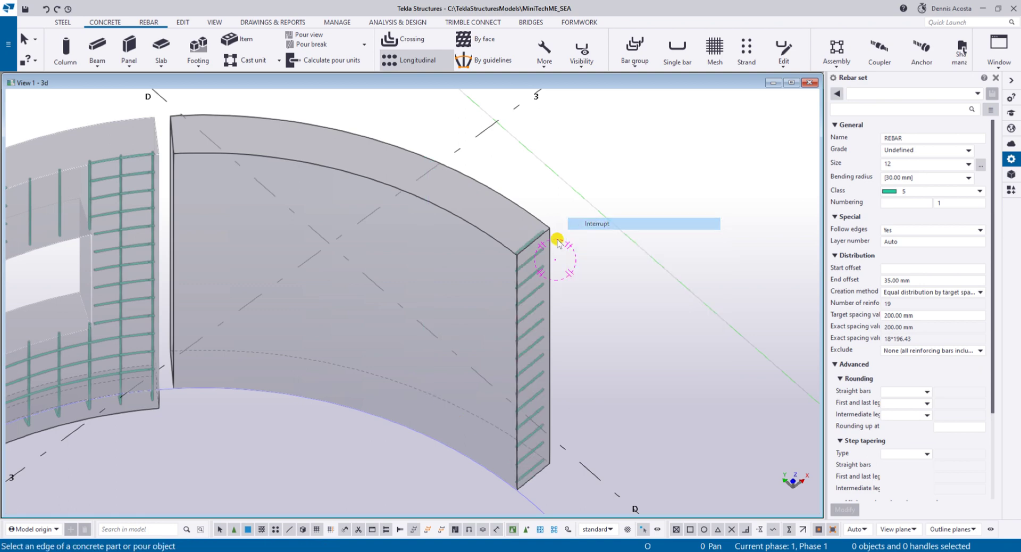
Step: Add end detail modifiers with custom 90-degree hooks along both sides of the end-face rebar set
scroll(544, 254, up, 4)
ctrl+middle_drag(504, 290, 568, 194)
middle_drag(567, 143, 462, 212)
scroll(490, 203, down, 4)
scroll(487, 190, up, 2)
scroll(470, 239, down, 2)
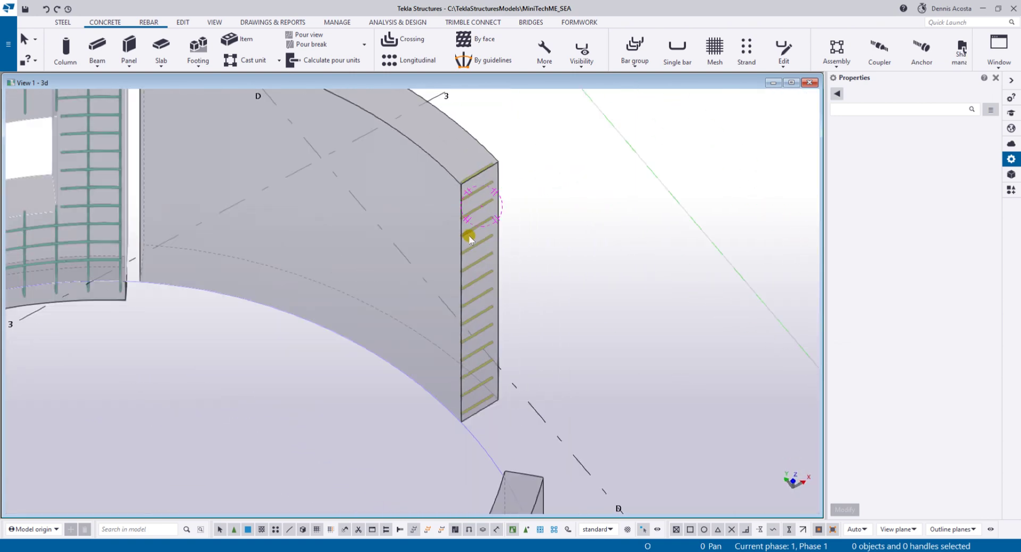
click(485, 192)
click(821, 47)
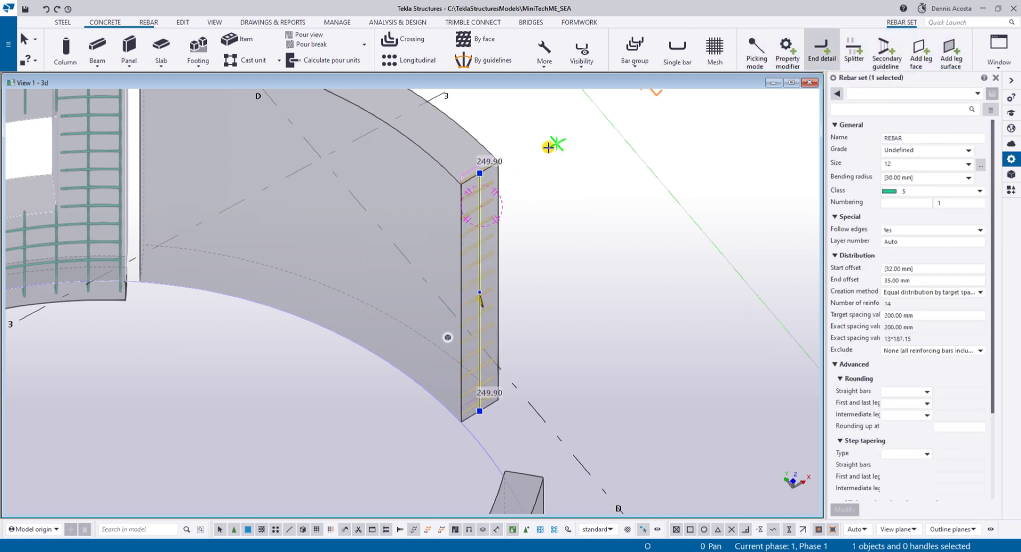
scroll(455, 183, up, 6)
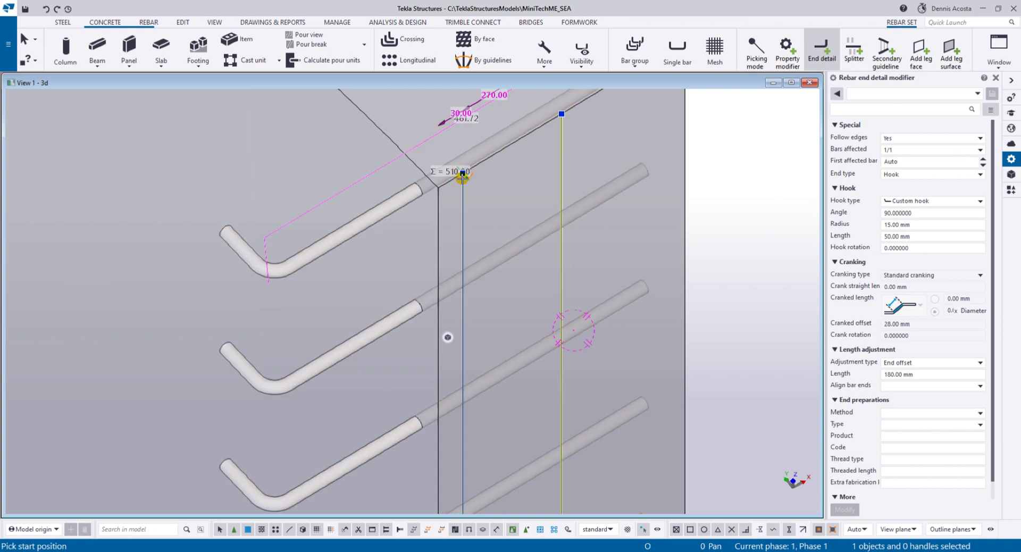
scroll(462, 173, down, 5)
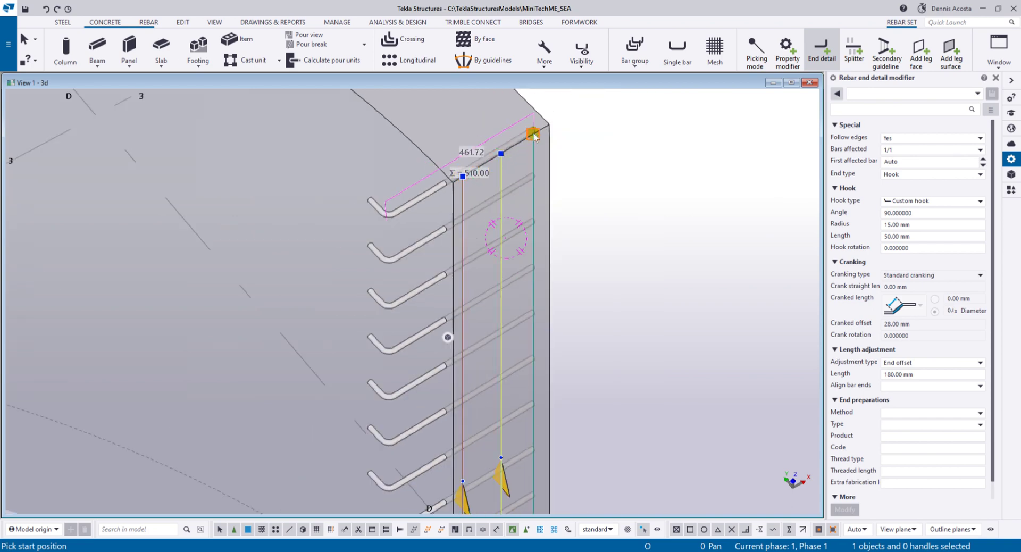
scroll(533, 134, down, 5)
scroll(540, 184, up, 5)
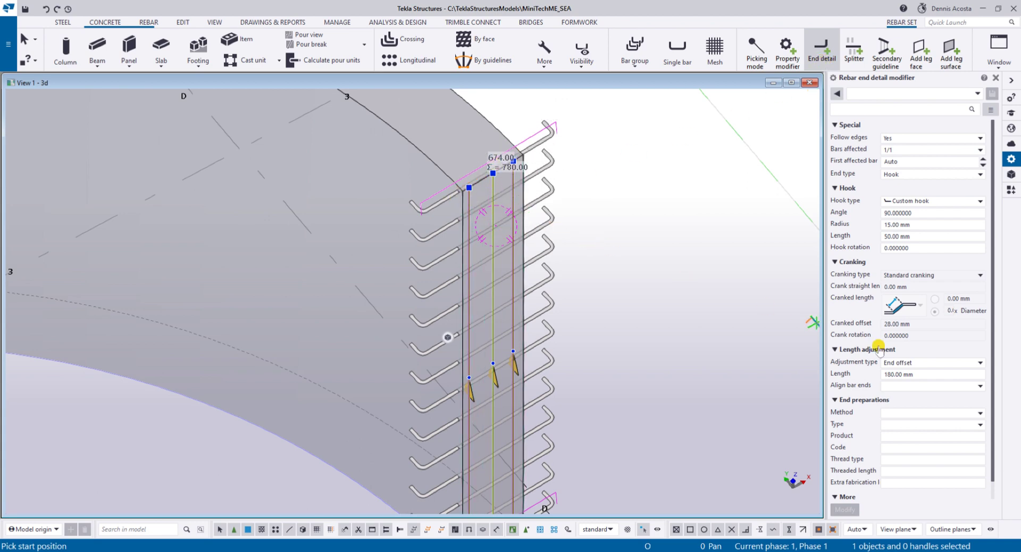
click(927, 349)
click(927, 362)
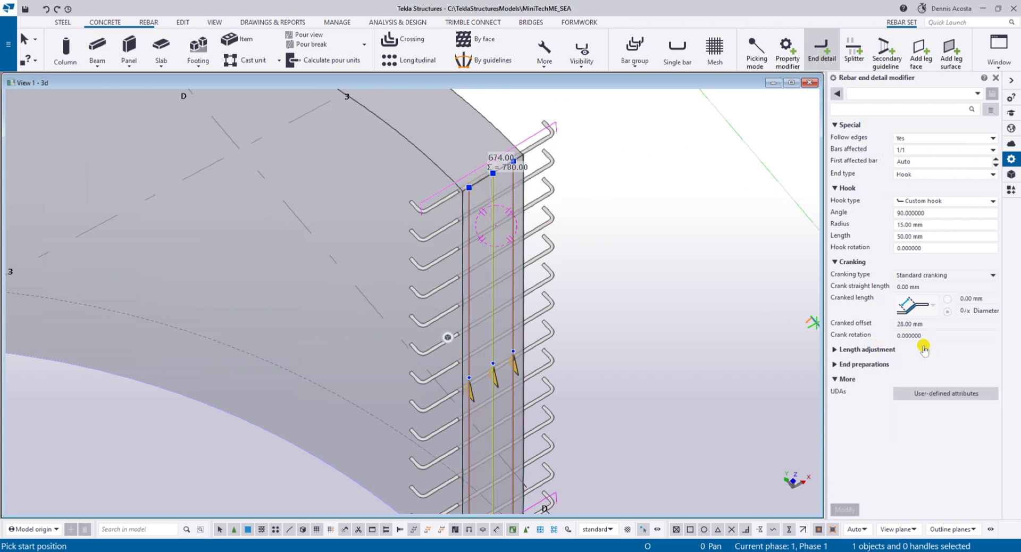
click(835, 350)
click(927, 365)
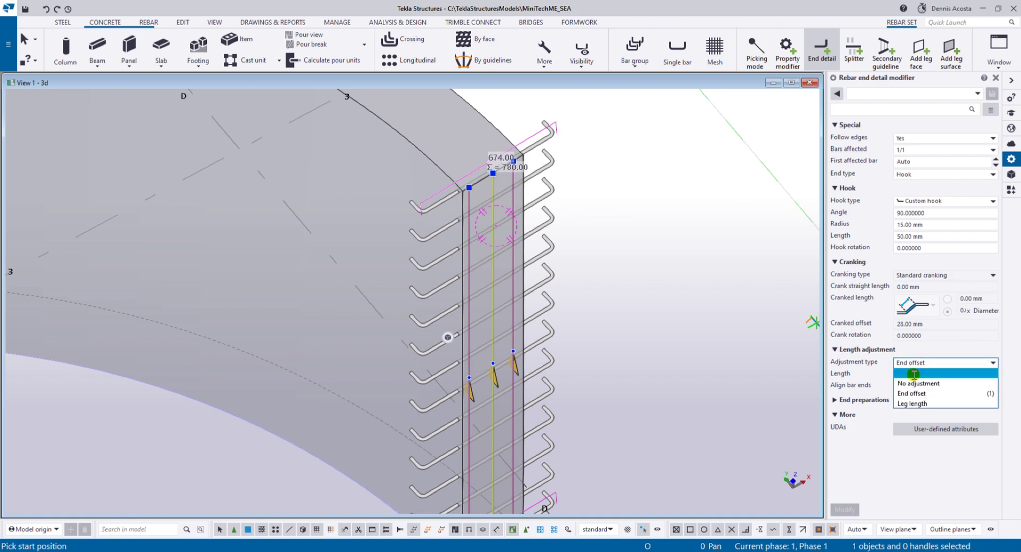
click(917, 371)
right_click(622, 188)
click(646, 192)
Step: Clear the length adjustment of the end detail modifier at the wall's inner face and apply the change
click(449, 337)
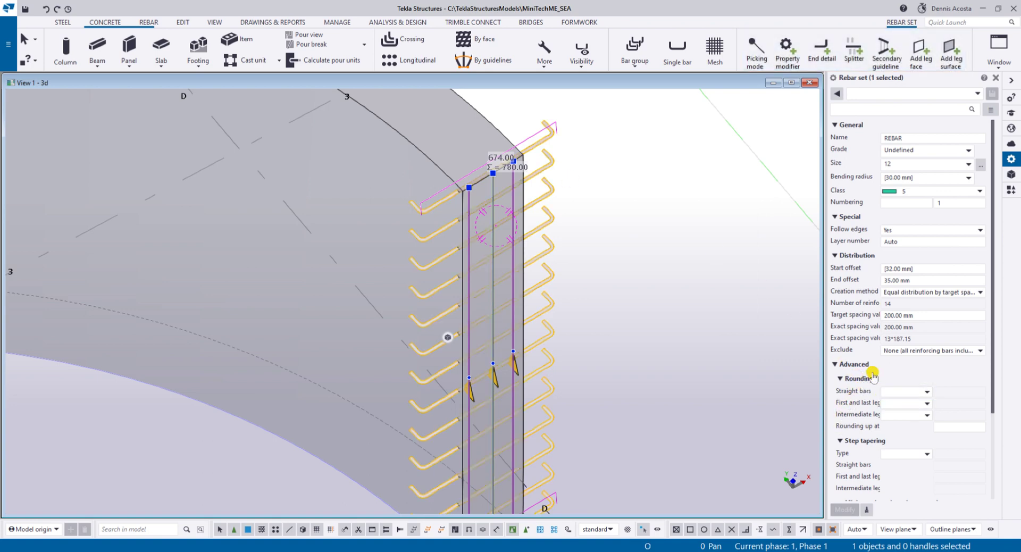
scroll(879, 339, down, 3)
scroll(878, 413, down, 2)
scroll(880, 416, up, 3)
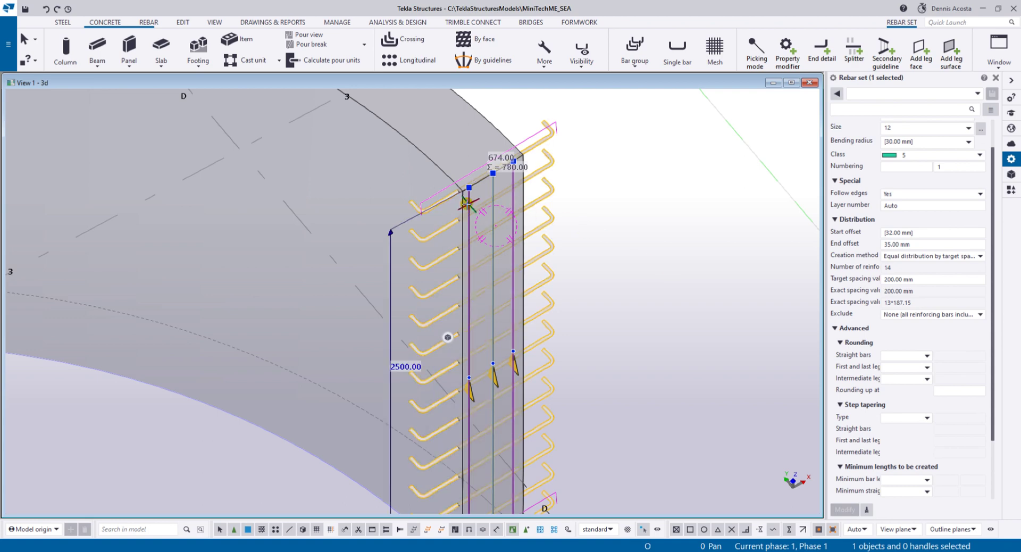
click(469, 201)
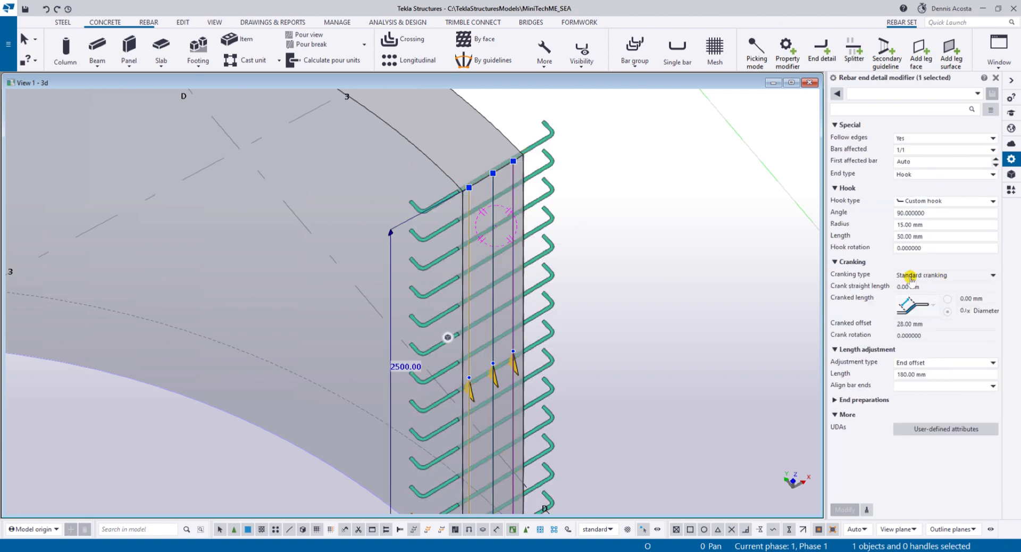
click(836, 349)
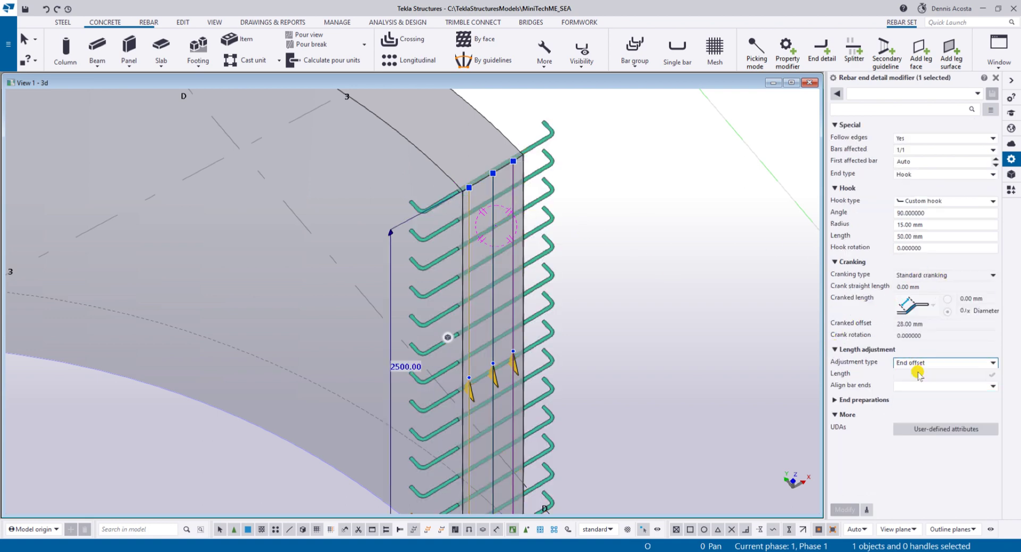
click(846, 509)
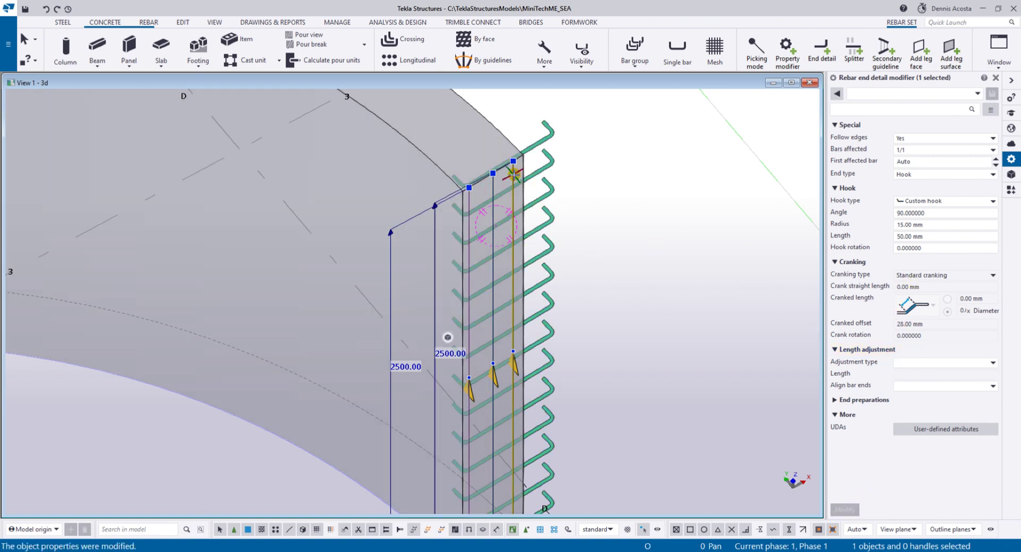
Step: Clear the length adjustment of the end detail modifier at the wall's outer face and apply the change
click(935, 363)
click(925, 378)
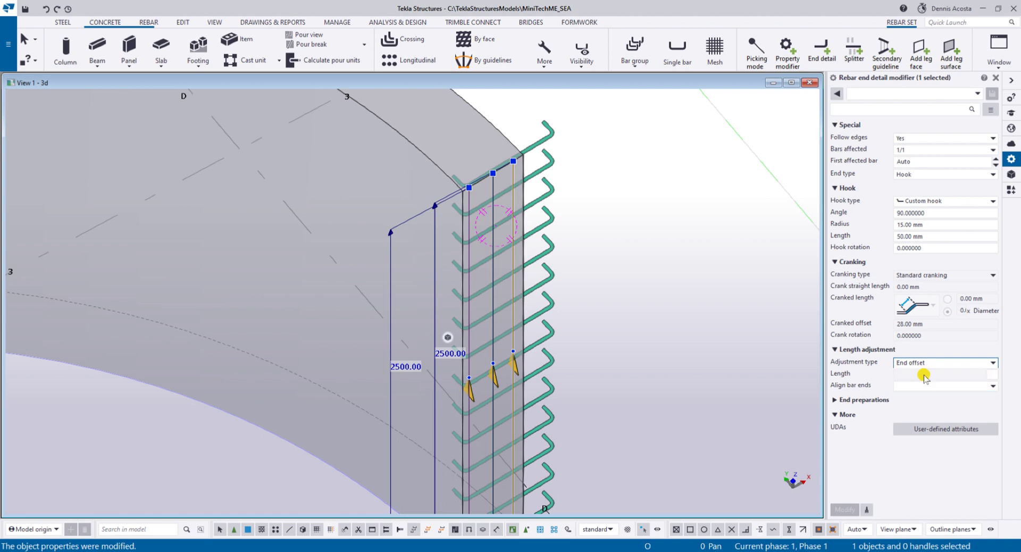
click(845, 509)
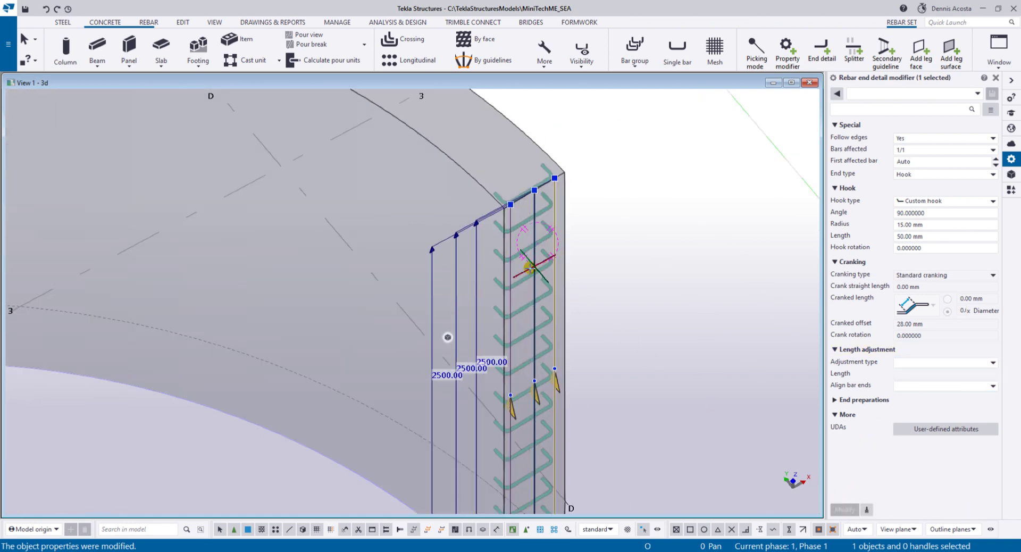
click(581, 231)
mouse_move(512, 228)
ctrl+middle_down()
mouse_move(584, 273)
mouse_move(600, 310)
mouse_move(513, 213)
ctrl+middle_up()
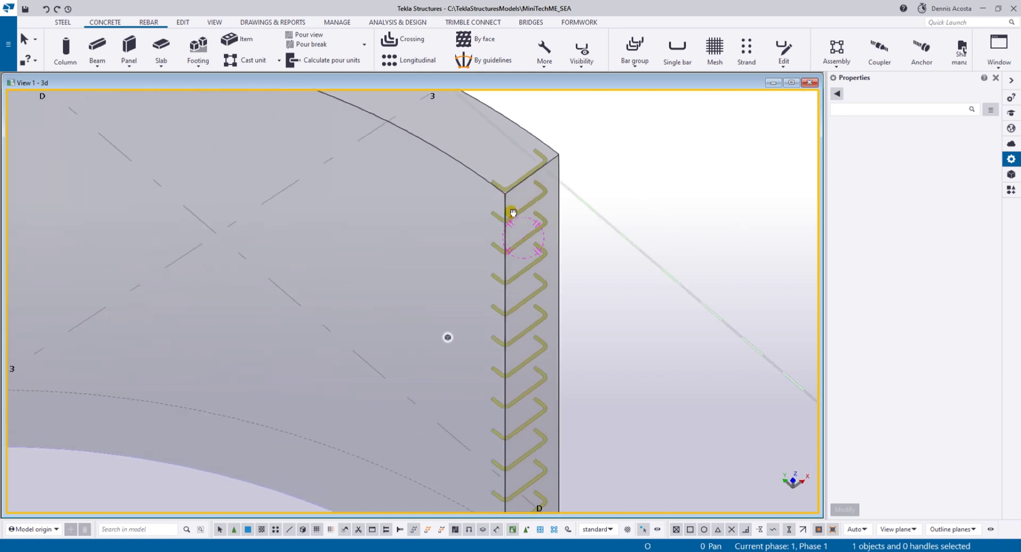
Step: Set the hook length of the inner-face end detail modifier to 200 mm
click(518, 211)
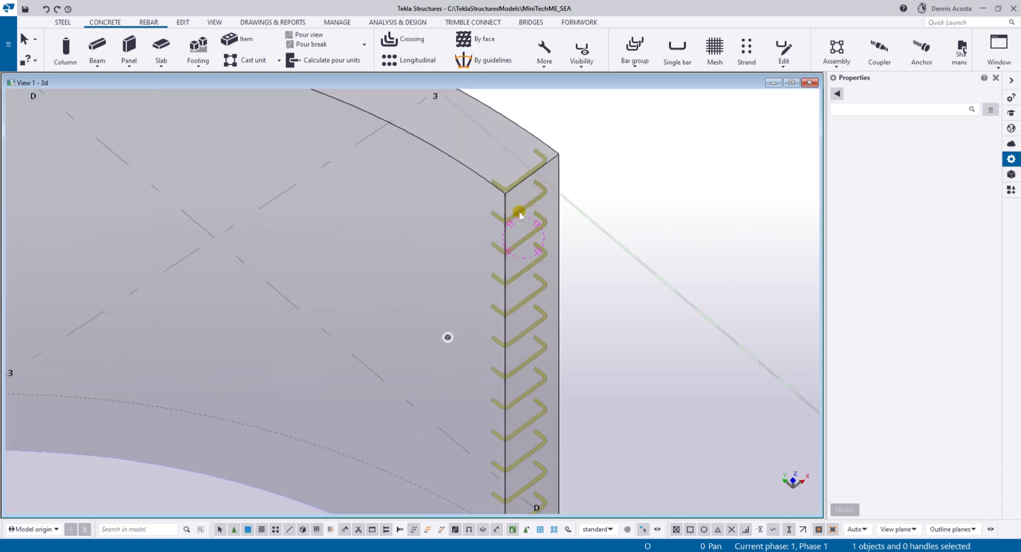
click(511, 239)
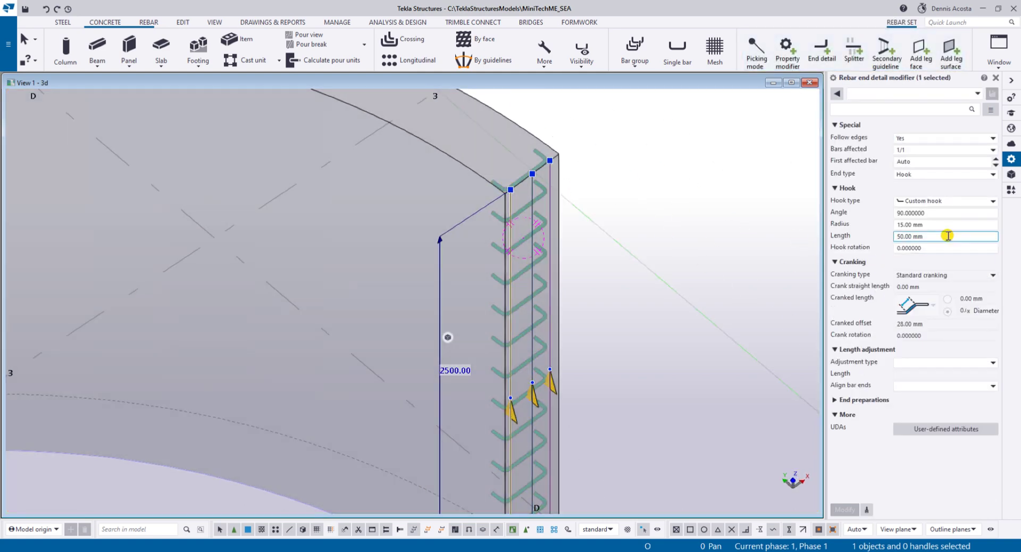
drag(938, 236, 873, 250)
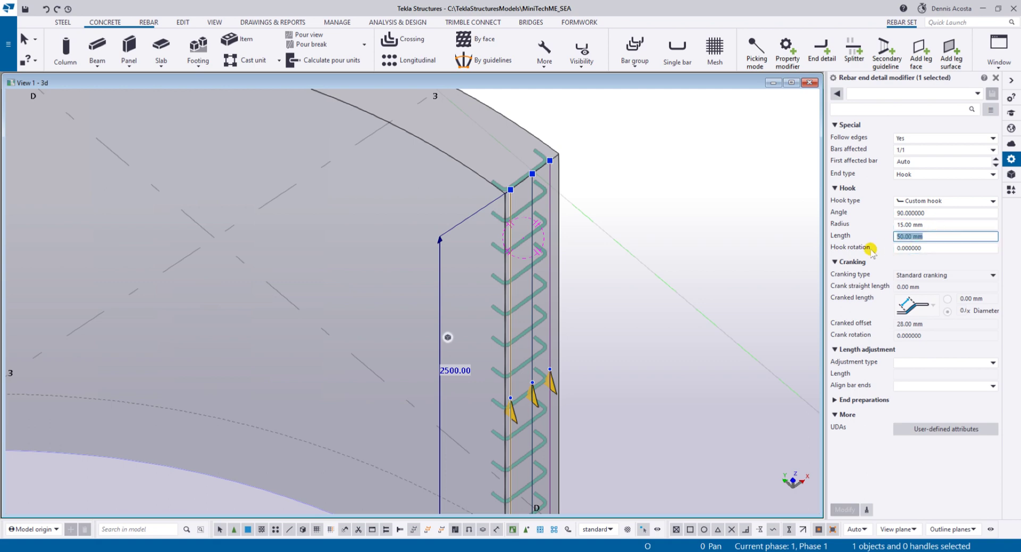
text(200)
key(Return)
key(ctrl+z)
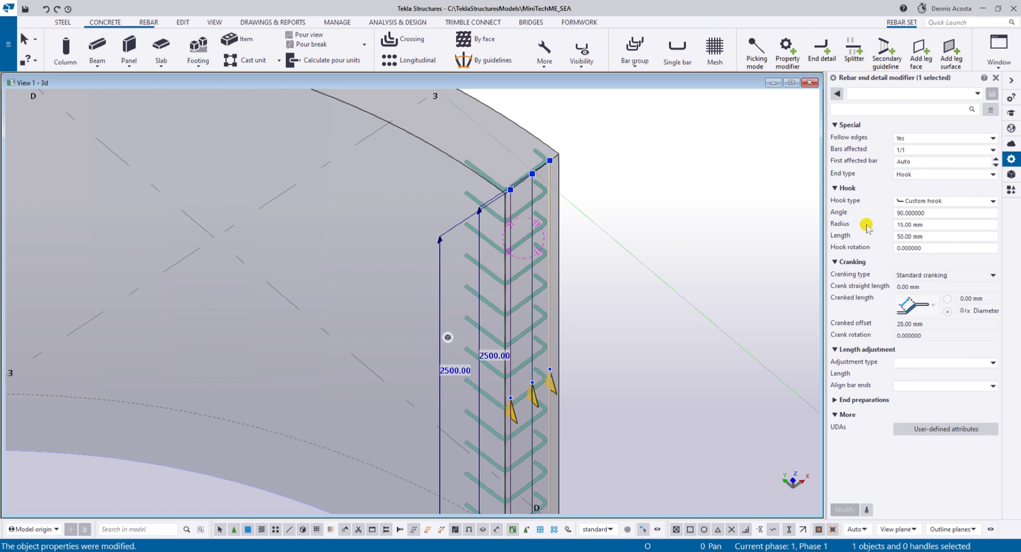
Step: Set the hook length of the outer-face end detail modifier to 200 mm and inspect the resulting U-shaped bars
click(939, 239)
text(200)
key(Return)
scroll(547, 178, down, 3)
ctrl+middle_drag(533, 206, 520, 230)
scroll(520, 182, up, 8)
scroll(557, 282, down, 6)
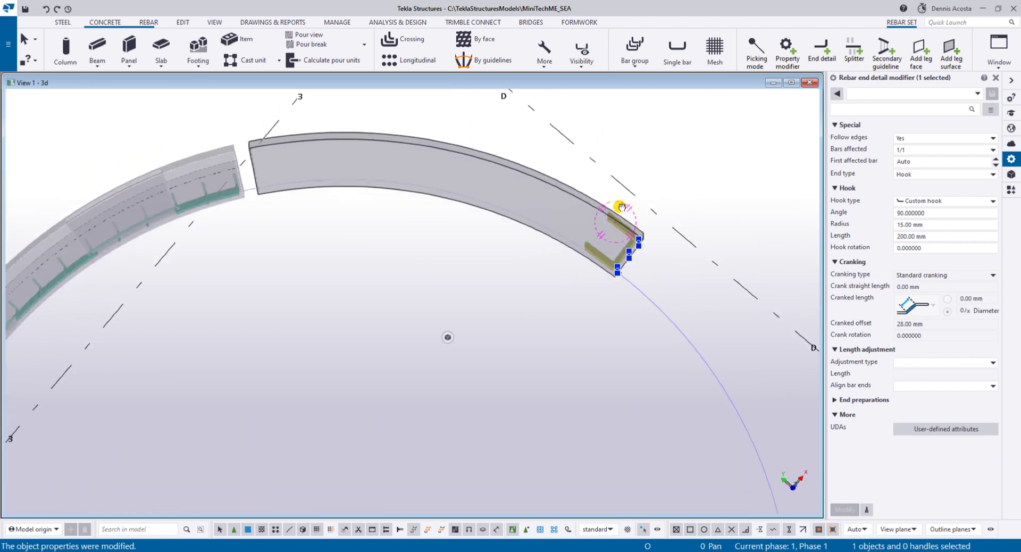
scroll(619, 213, up, 3)
scroll(607, 218, up, 3)
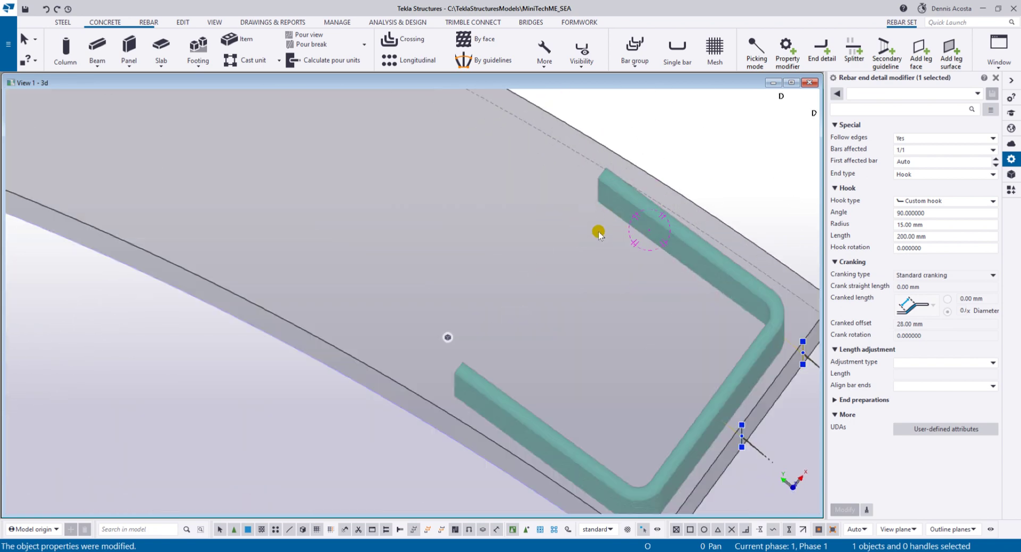
Step: Set the hook length of the outer-face end detail modifier to 500 mm and inspect the bars at the wall end
click(926, 236)
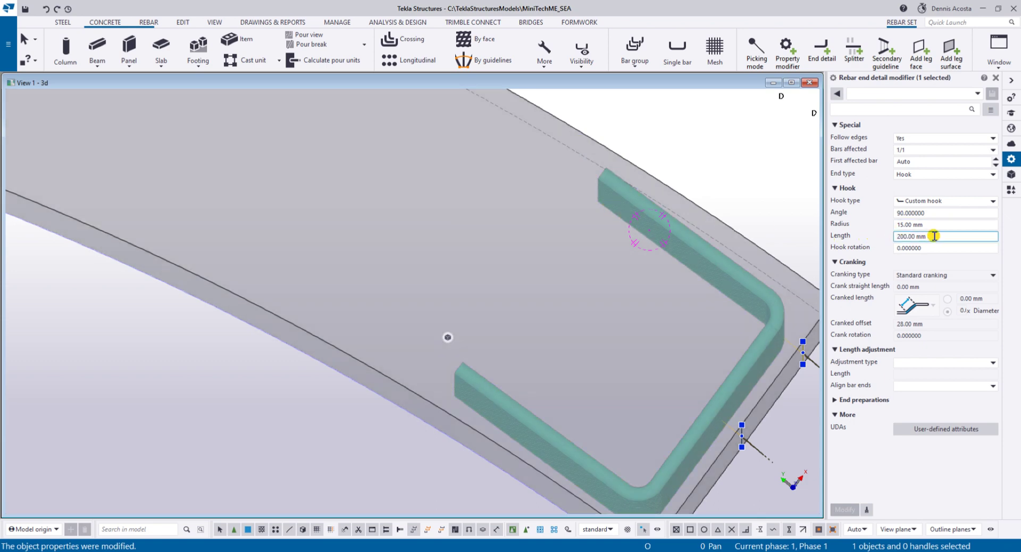
drag(933, 236, 862, 242)
text(500)
key(Return)
scroll(702, 258, down, 5)
ctrl+middle_drag(661, 262, 663, 286)
scroll(570, 308, down, 4)
scroll(599, 278, up, 5)
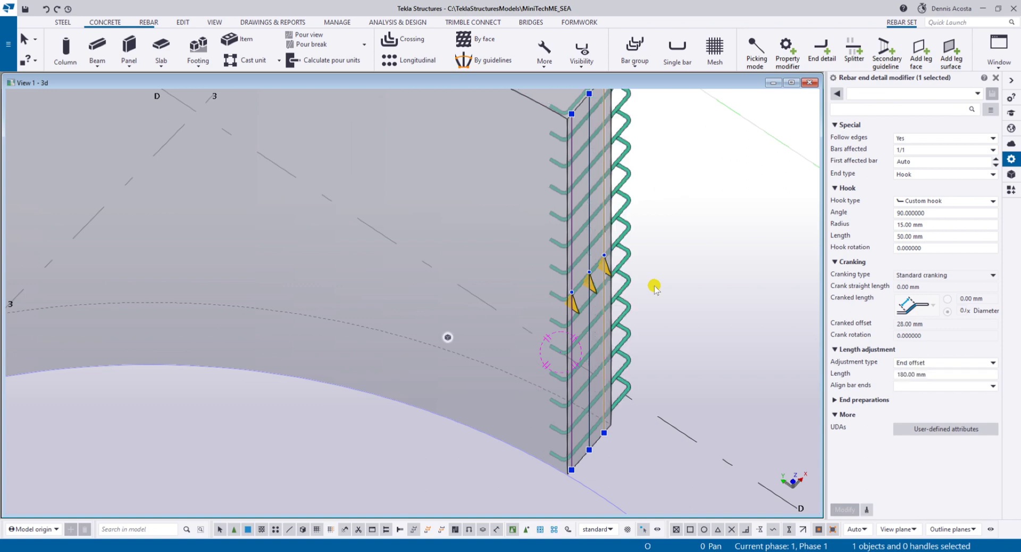
Step: Delete the end detail modifiers from the wall's end-face bars and select the rebar set on that end face
key(Delete)
mouse_move(602, 251)
ctrl+middle_down()
mouse_move(527, 237)
mouse_move(607, 247)
ctrl+middle_up()
middle_drag(595, 175, 583, 233)
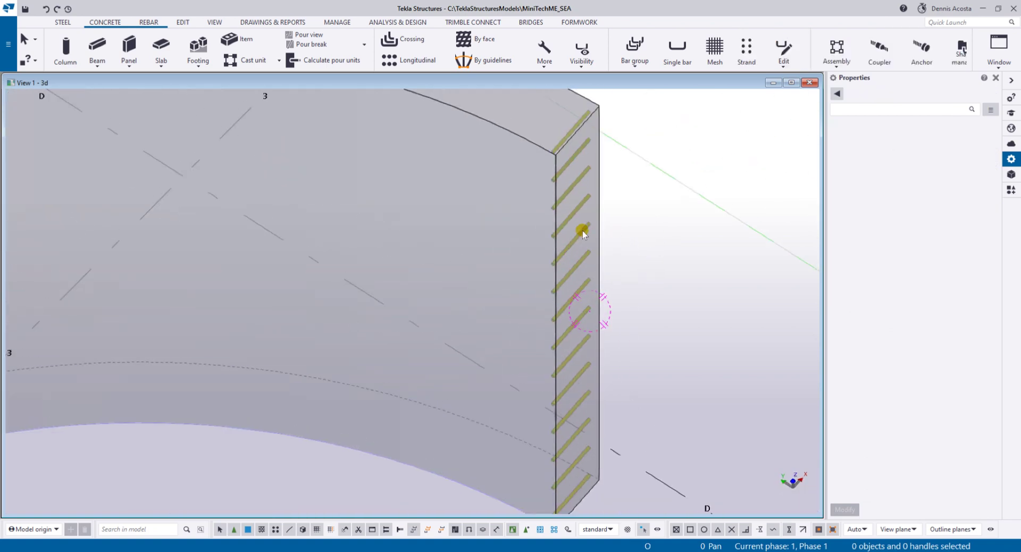
click(579, 211)
ctrl+middle_drag(566, 298, 556, 273)
scroll(612, 242, down, 4)
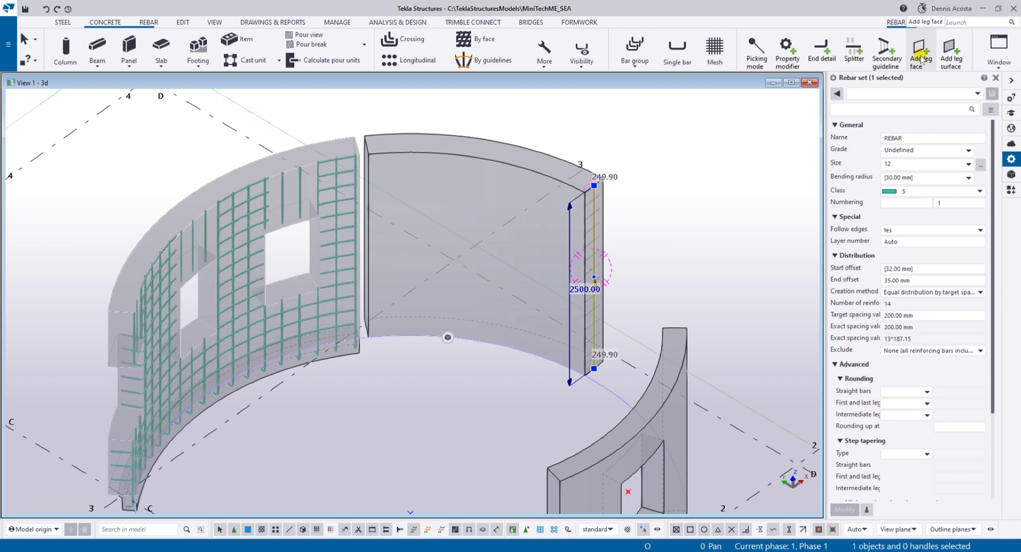
click(955, 56)
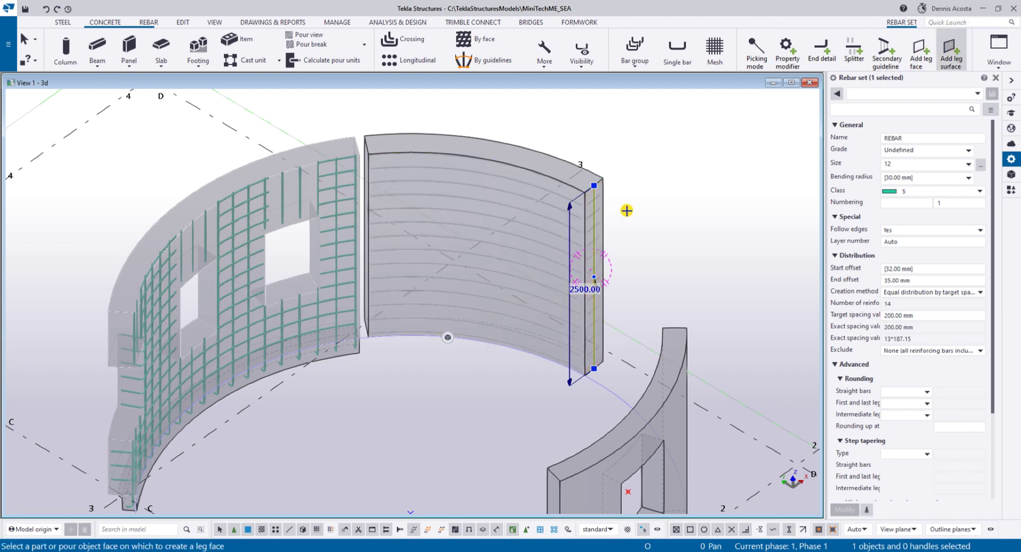
scroll(600, 212, up, 5)
scroll(448, 202, down, 4)
middle_drag(468, 322, 542, 319)
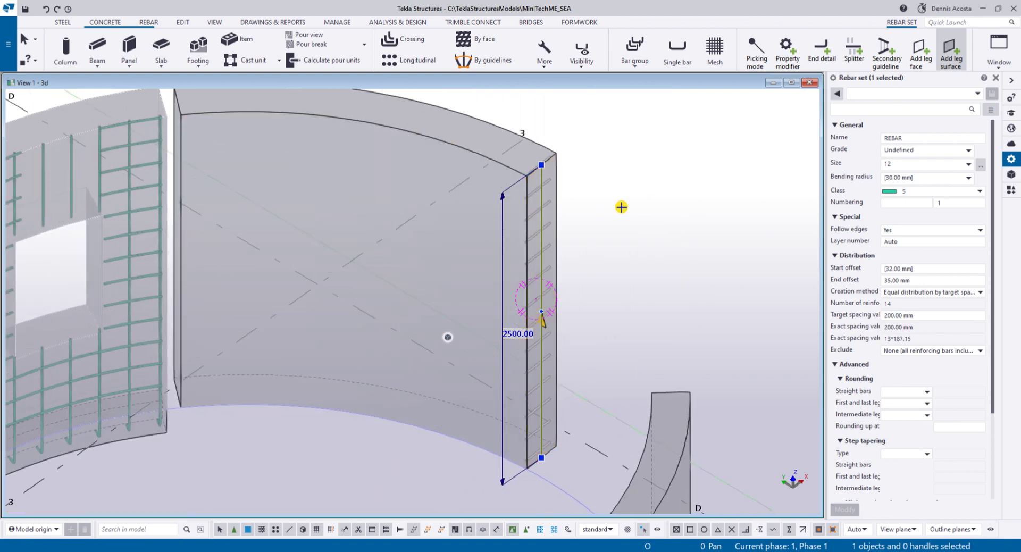
scroll(526, 199, up, 5)
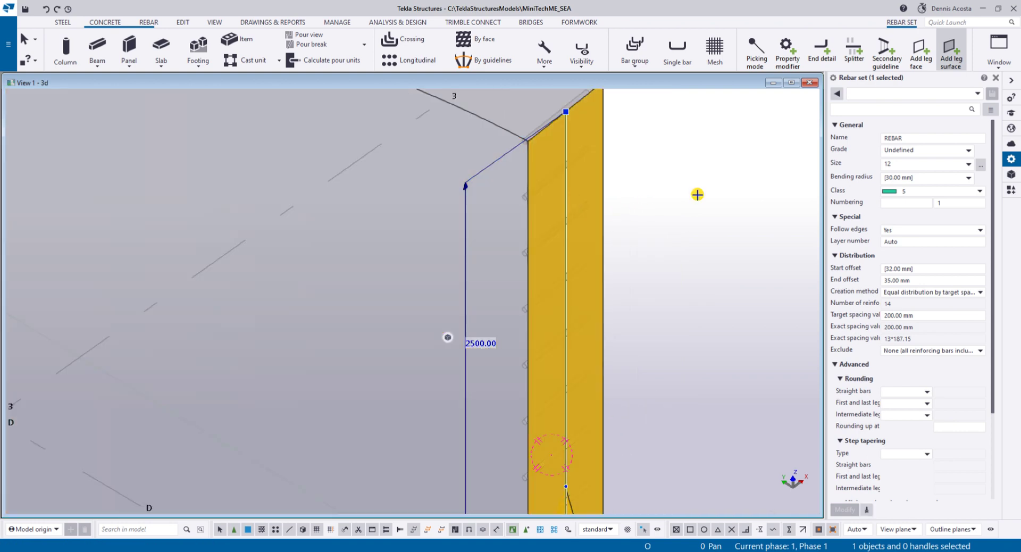
Step: Add leg faces to the end-face rebar set on successive segments of the wall's inner curved face, starting at the end
click(921, 51)
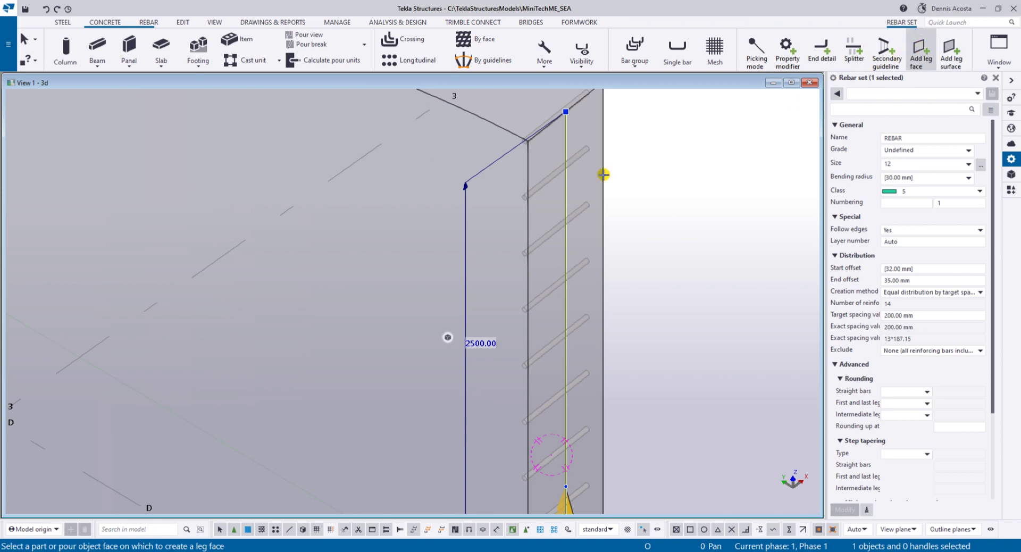
middle_drag(580, 186, 636, 263)
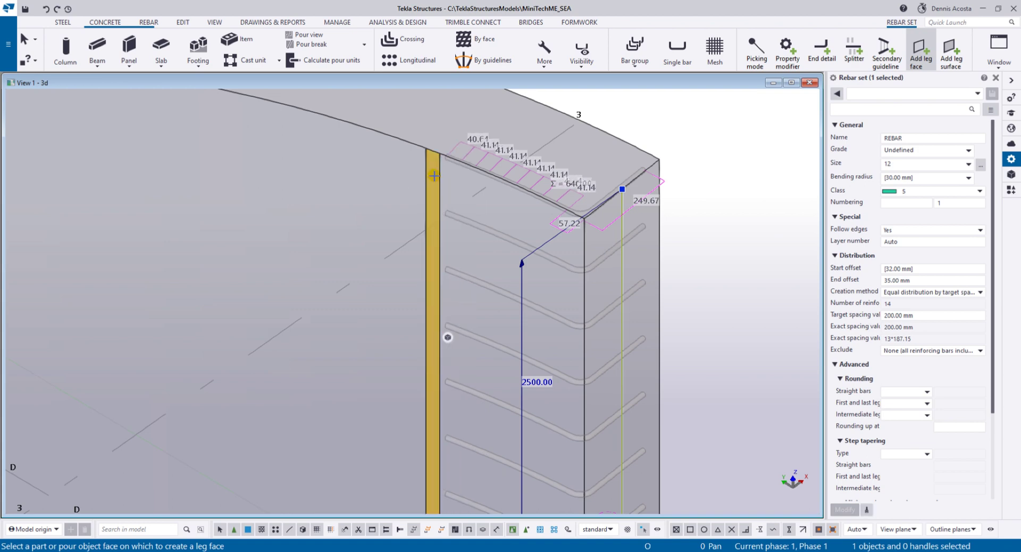
scroll(514, 221, down, 4)
scroll(496, 206, up, 2)
scroll(496, 205, up, 2)
Step: Add leg faces on successive segments of the wall's outer curved face to turn the end bars into U-bars, and end the command
ctrl+middle_drag(595, 229, 752, 207)
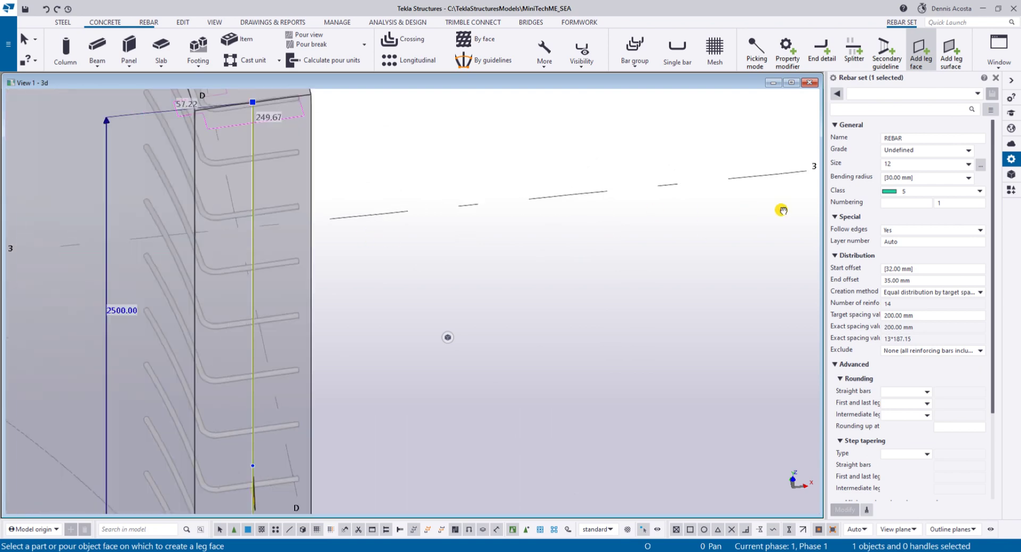
scroll(638, 242, down, 6)
ctrl+middle_drag(573, 244, 406, 273)
middle_drag(409, 179, 467, 282)
scroll(414, 226, up, 2)
scroll(412, 219, up, 5)
mouse_move(375, 187)
ctrl+middle_down()
mouse_move(366, 191)
mouse_move(445, 172)
mouse_move(537, 172)
mouse_move(434, 283)
ctrl+middle_up()
click(410, 279)
click(447, 251)
click(483, 235)
click(519, 224)
click(558, 207)
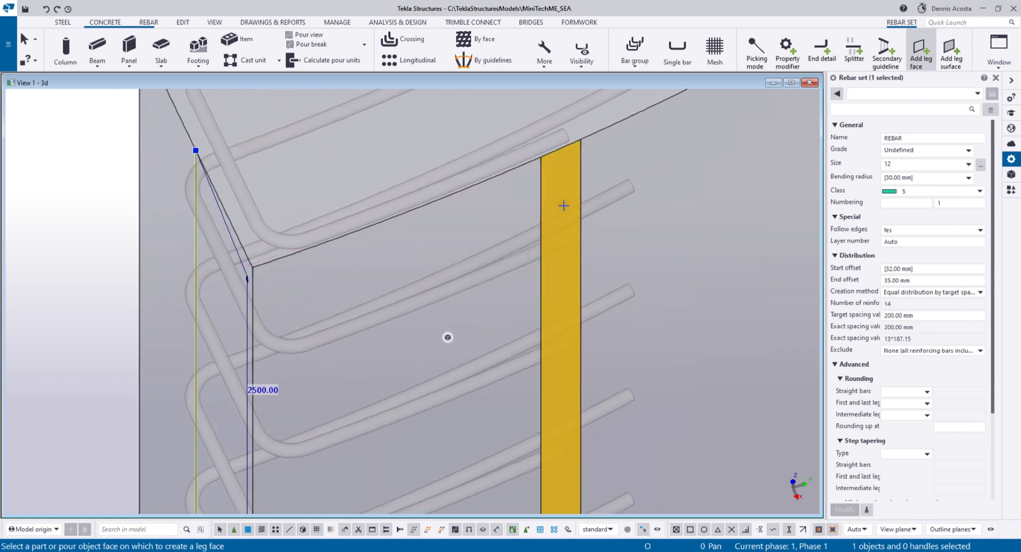
click(643, 159)
scroll(673, 245, down, 4)
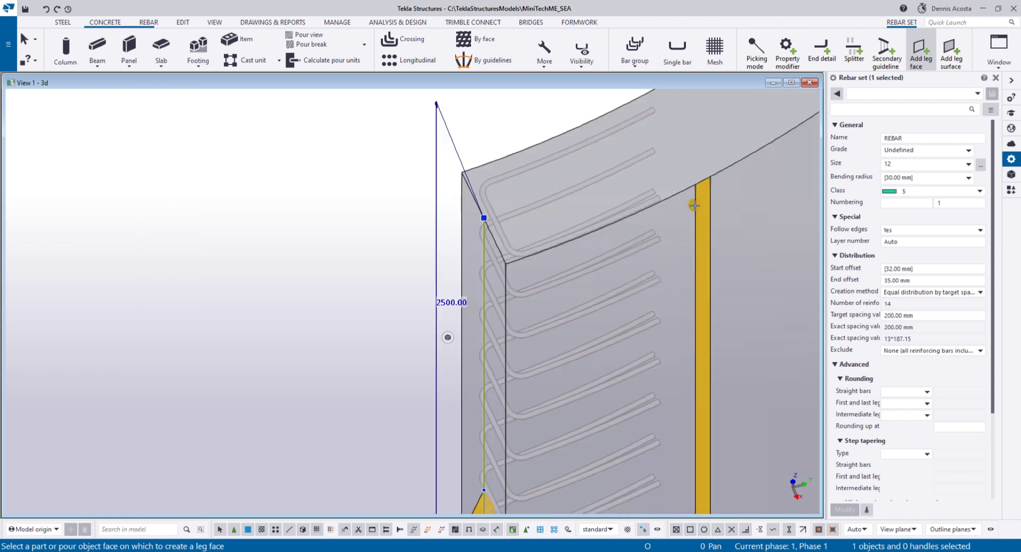
drag(674, 212, 701, 205)
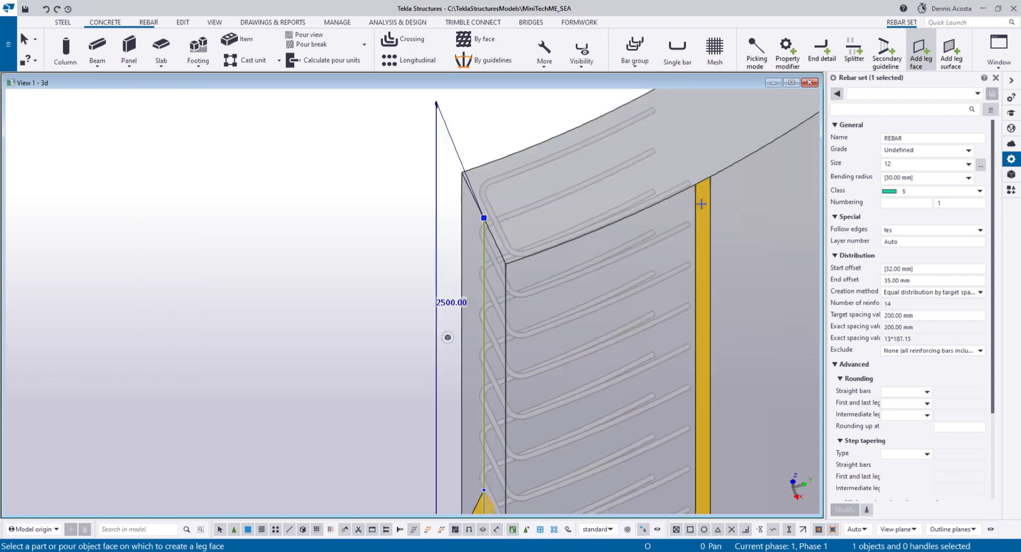
scroll(676, 243, down, 2)
right_click(491, 171)
click(492, 164)
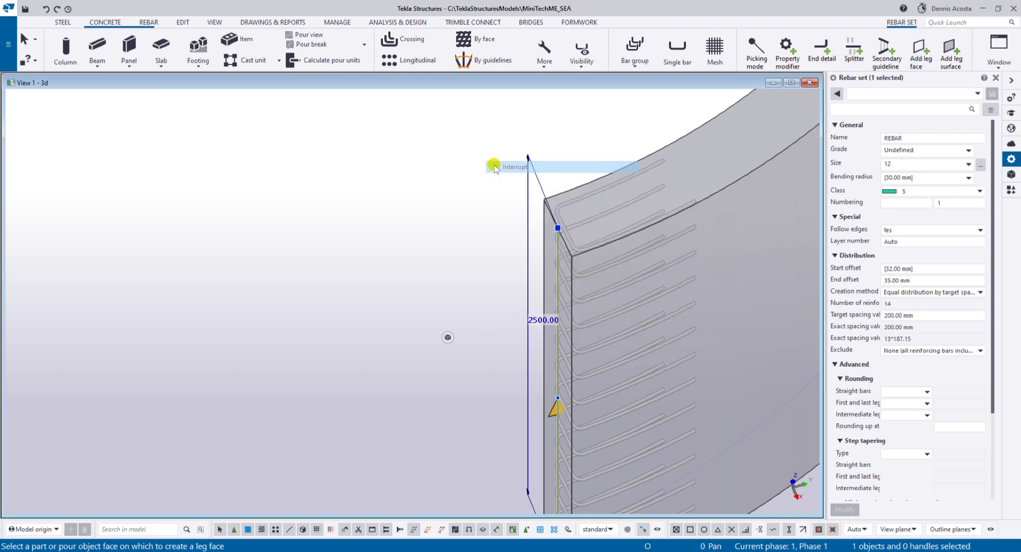
Step: Inspect the U-shaped bars at the wall end from the inner and outer sides
click(484, 225)
scroll(484, 225, down, 4)
ctrl+middle_drag(483, 226, 599, 232)
scroll(464, 229, up, 6)
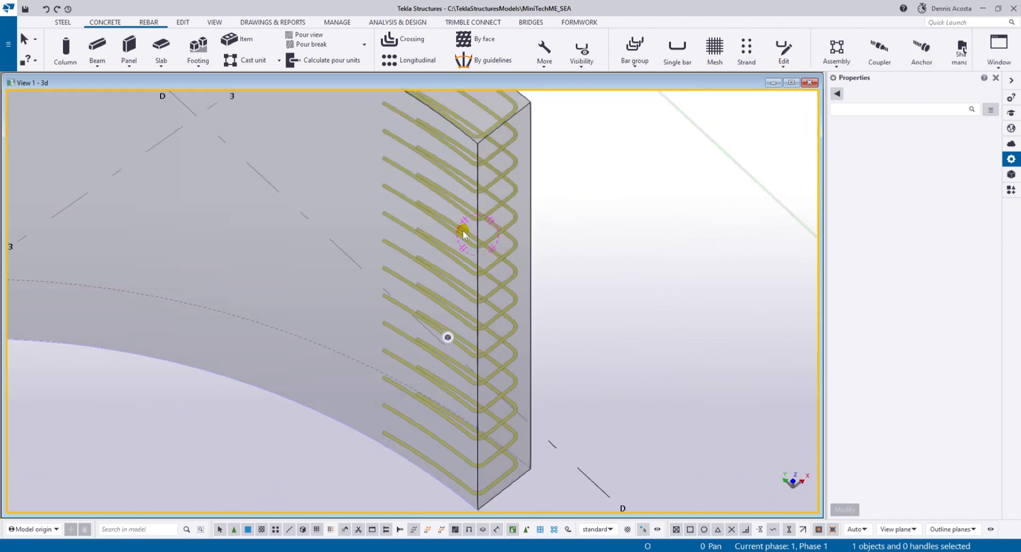
ctrl+middle_drag(468, 254, 468, 309)
scroll(443, 206, up, 4)
middle_drag(444, 206, 476, 279)
ctrl+middle_drag(481, 242, 639, 308)
Step: Create a longitudinal rebar set on the end face at the opposite end of the same curved wall
scroll(484, 245, down, 3)
scroll(639, 309, down, 3)
ctrl+middle_drag(456, 259, 758, 210)
scroll(399, 153, up, 4)
middle_drag(455, 181, 372, 221)
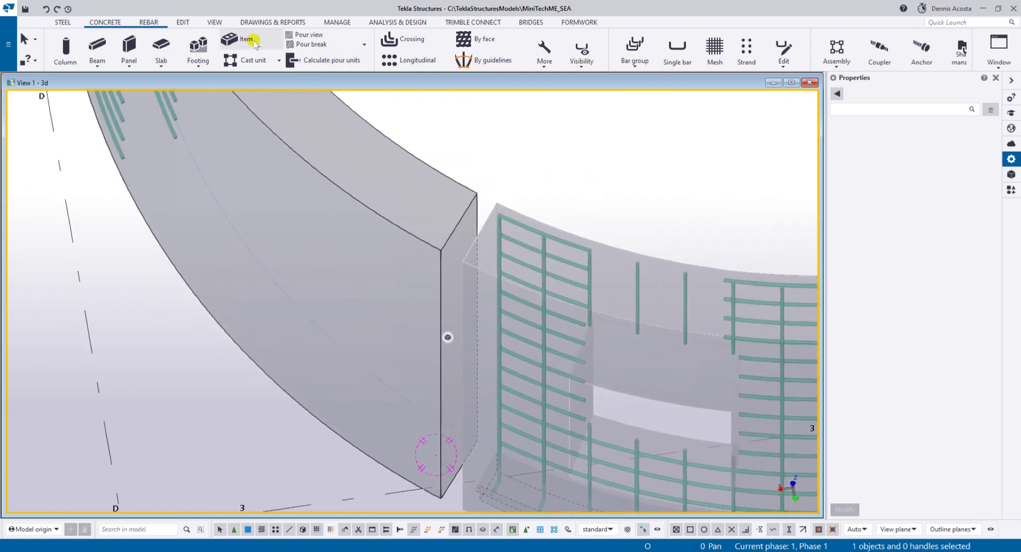
click(406, 62)
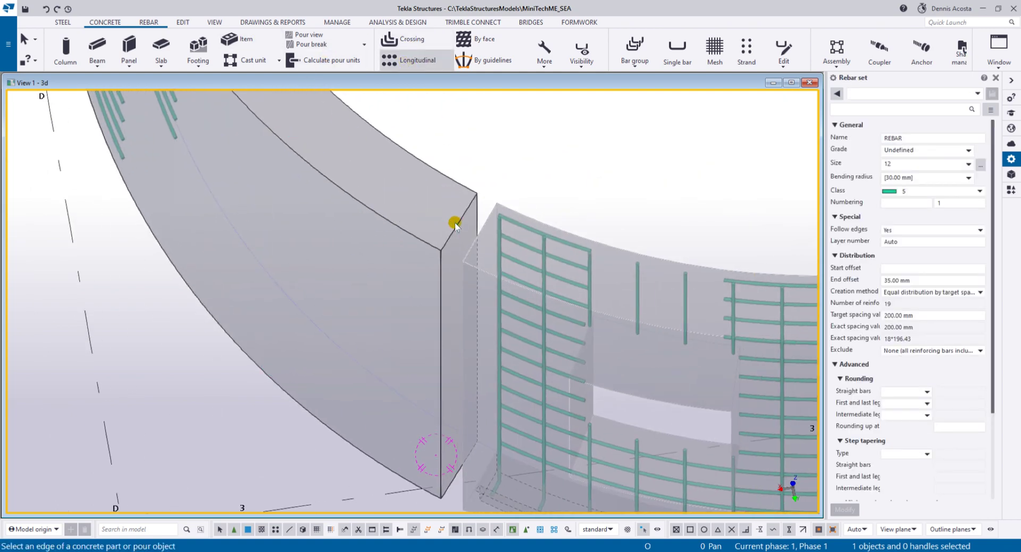
click(456, 224)
click(454, 242)
middle_click(529, 175)
right_click(529, 164)
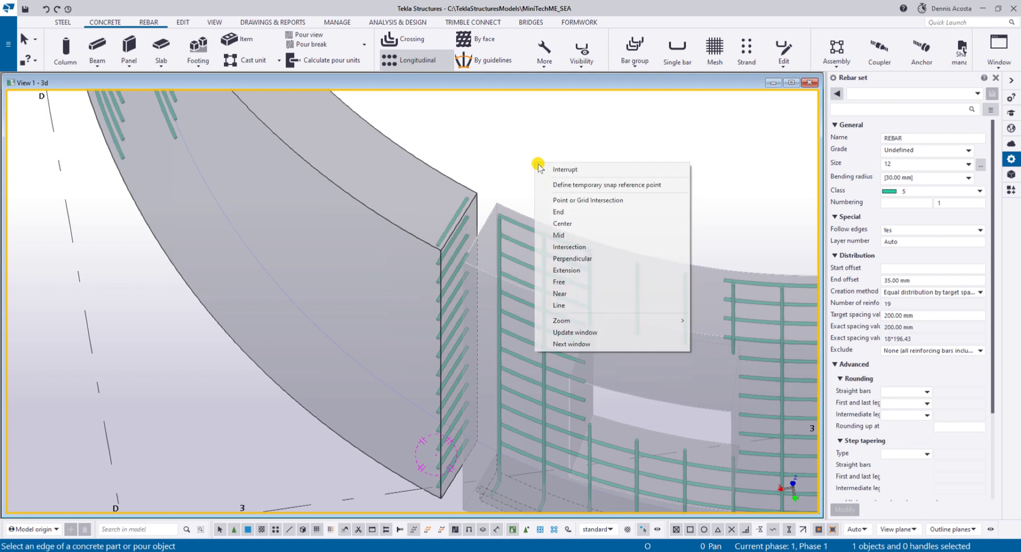
click(564, 169)
Step: Select the new end-face rebar set and add leg faces on successive segments of the wall's outer curved face
click(457, 221)
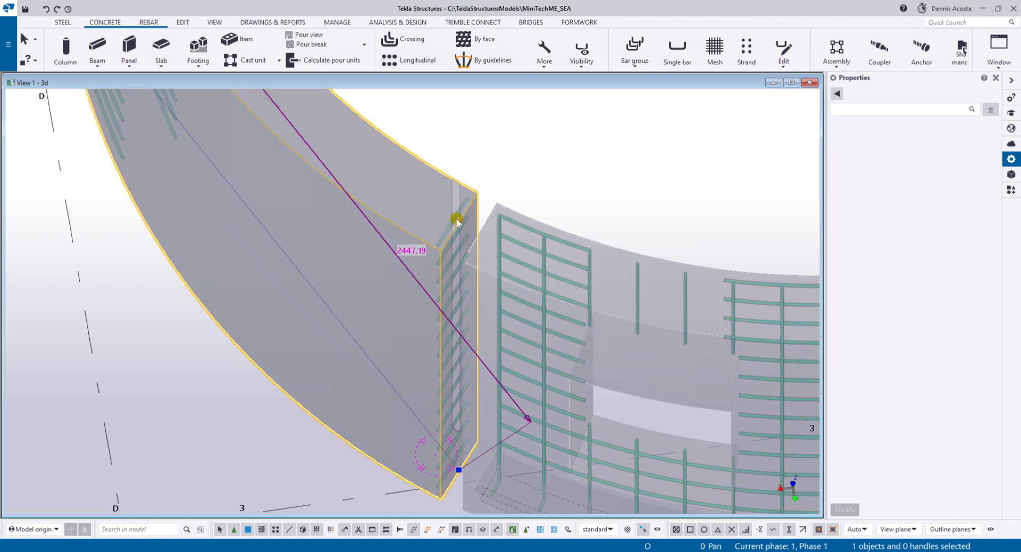
click(450, 276)
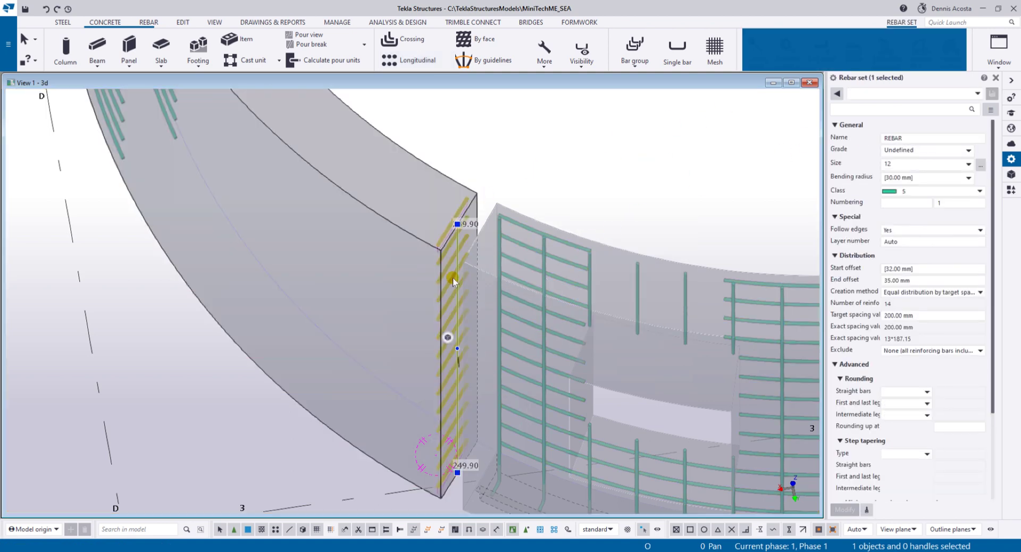
click(920, 52)
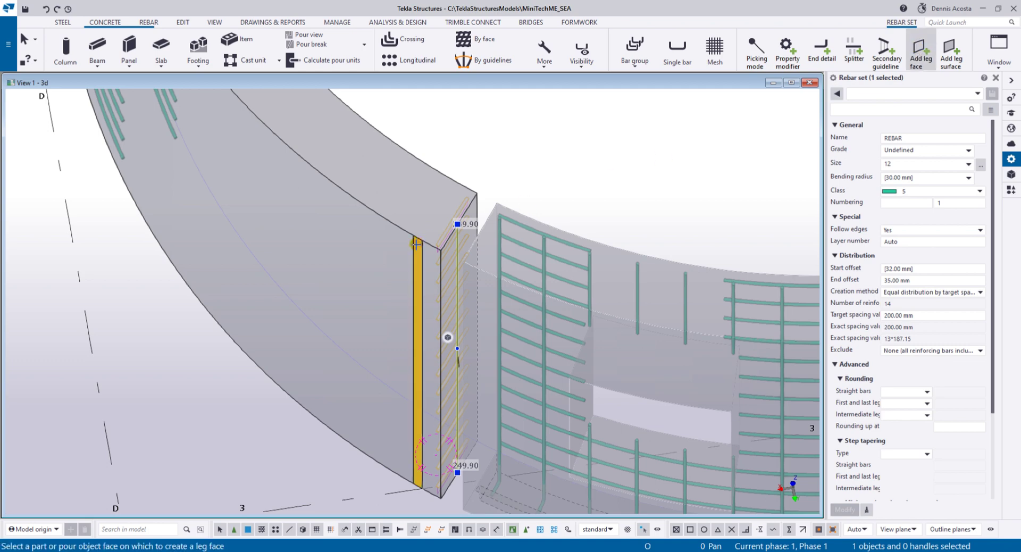
scroll(458, 245, up, 5)
click(459, 245)
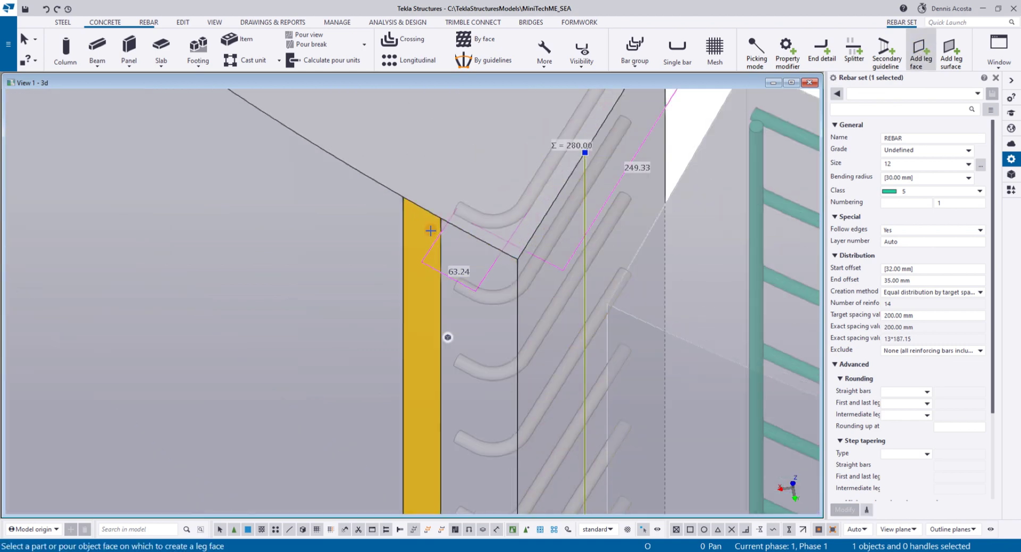
click(400, 214)
click(355, 193)
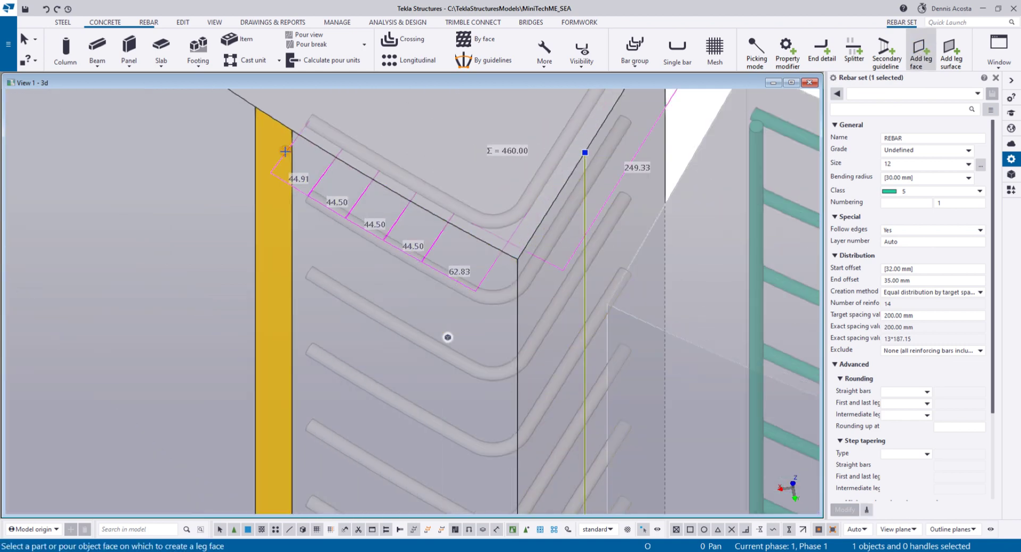
click(286, 153)
click(236, 139)
scroll(243, 225, down, 5)
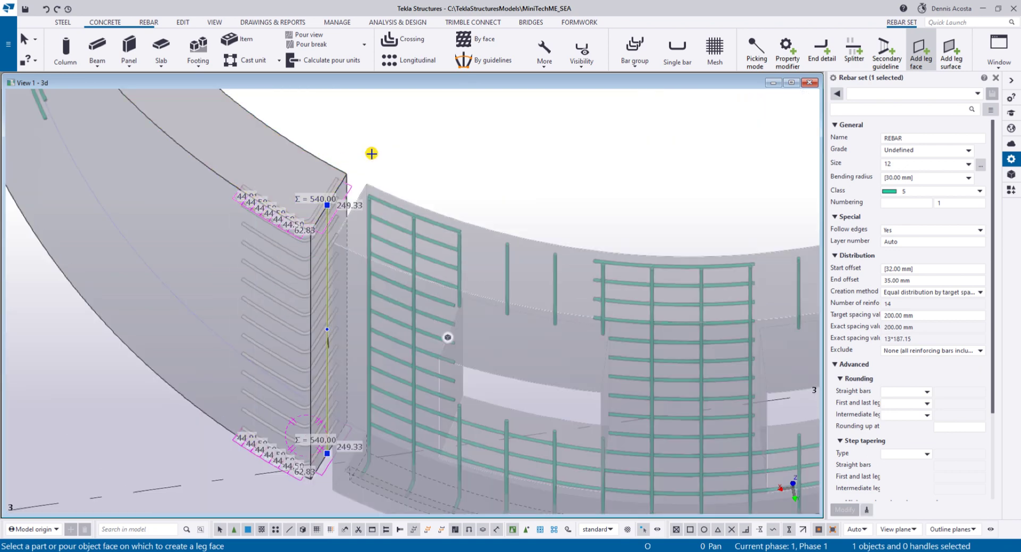
Step: Add leg faces on successive segments of the wall's inner curved face to complete the second end's U-bars, and end the command
ctrl+middle_drag(373, 153, 139, 175)
middle_drag(198, 208, 620, 504)
middle_drag(571, 148, 462, 340)
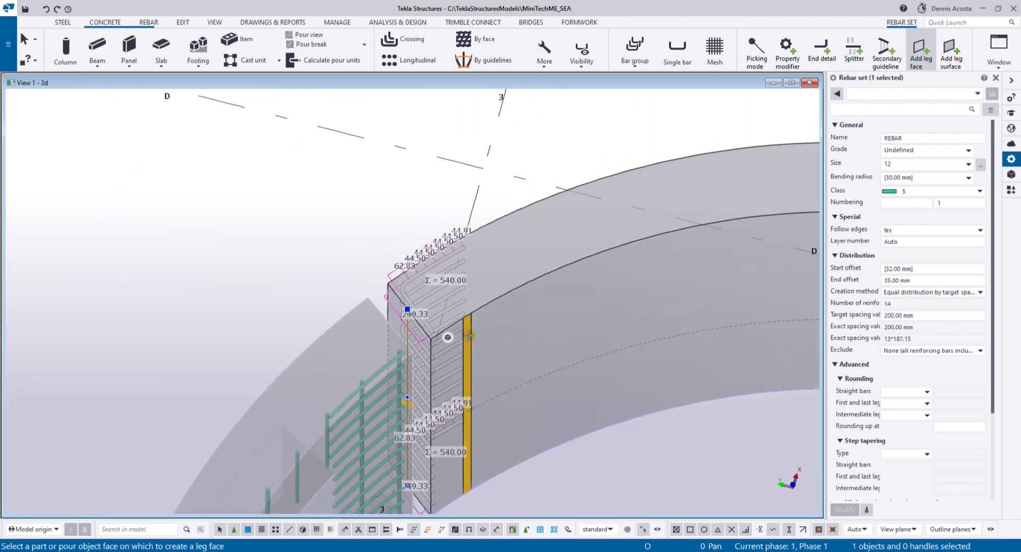
scroll(466, 336, up, 4)
click(384, 356)
click(401, 340)
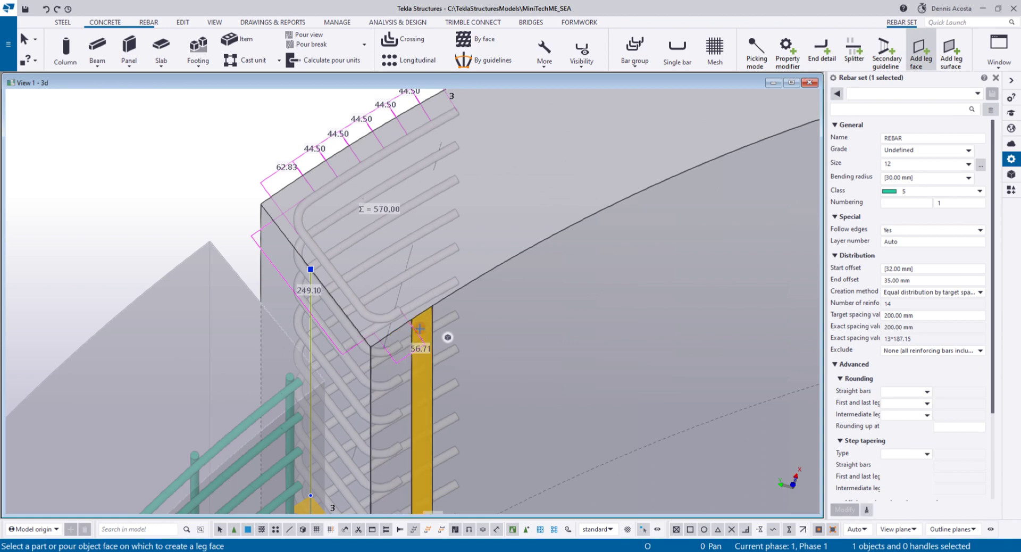
click(440, 323)
click(460, 314)
click(479, 304)
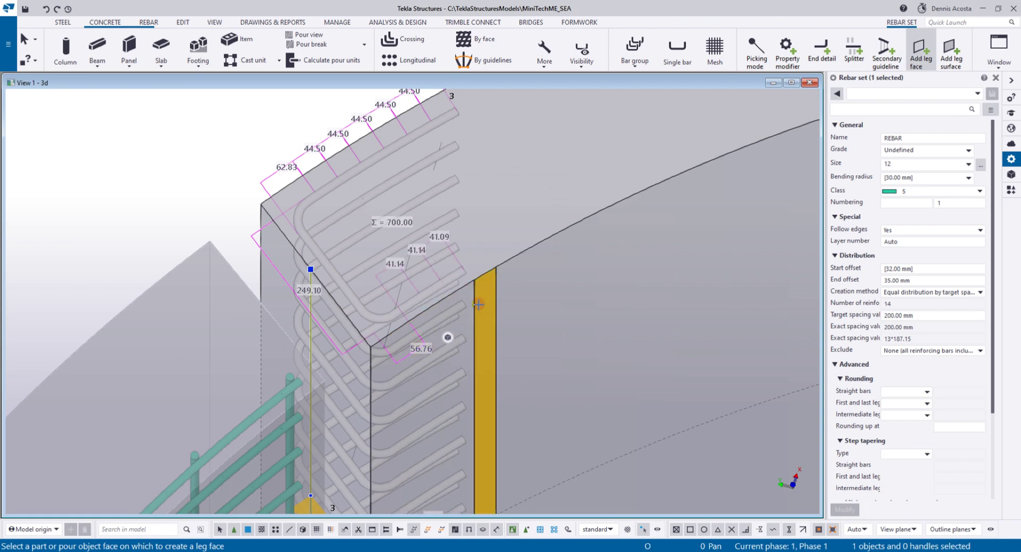
click(506, 291)
click(529, 282)
click(552, 273)
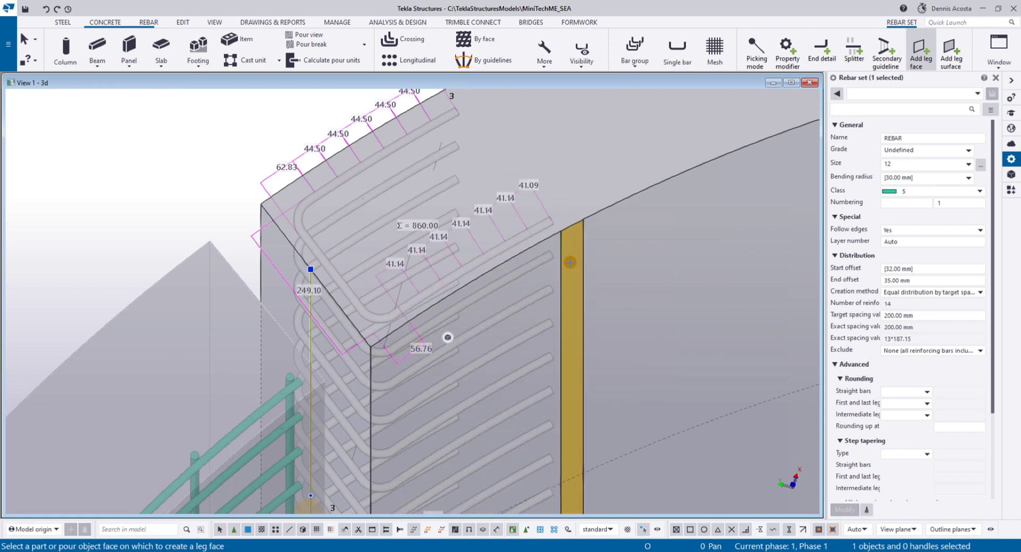
scroll(447, 337, down, 3)
right_click(403, 172)
click(417, 176)
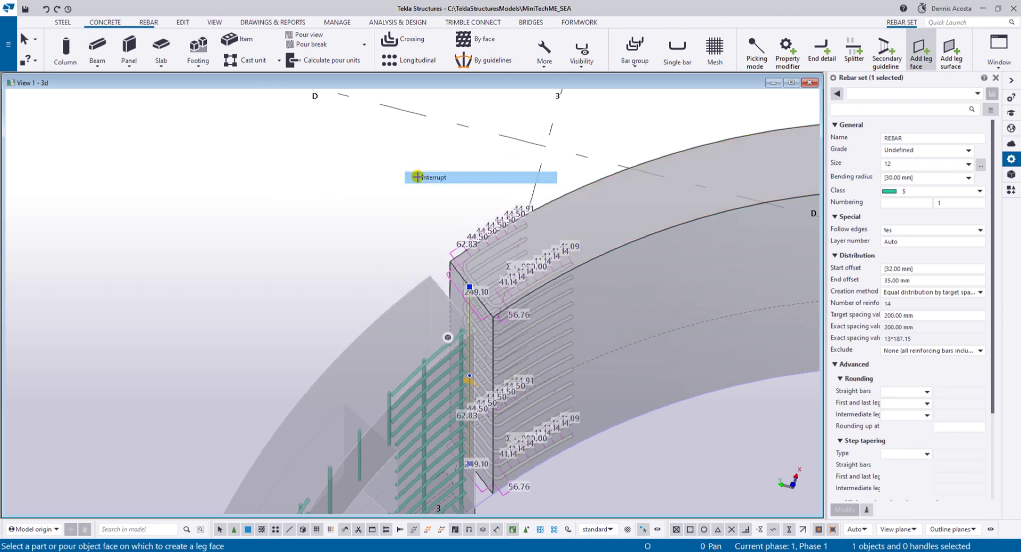
Step: Review the U-bars at both ends of the wall and look over the unreinforced curved wall with the window opening
scroll(440, 270, down, 5)
ctrl+middle_drag(579, 276, 530, 299)
scroll(538, 307, up, 4)
click(650, 193)
scroll(650, 194, down, 4)
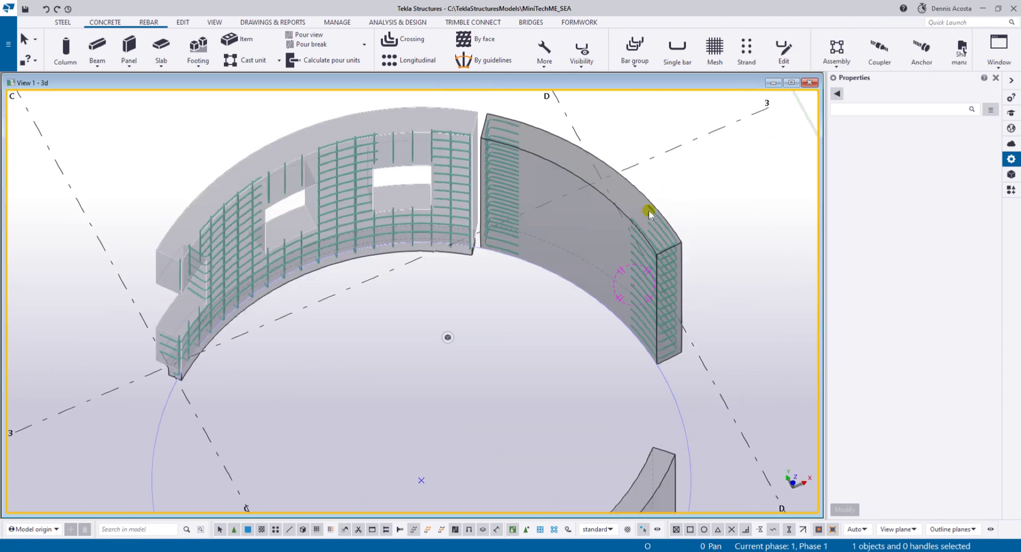
ctrl+middle_drag(647, 226, 528, 159)
scroll(505, 230, down, 3)
ctrl+middle_drag(506, 231, 518, 252)
middle_drag(610, 354, 601, 304)
scroll(505, 283, up, 4)
middle_drag(602, 304, 558, 314)
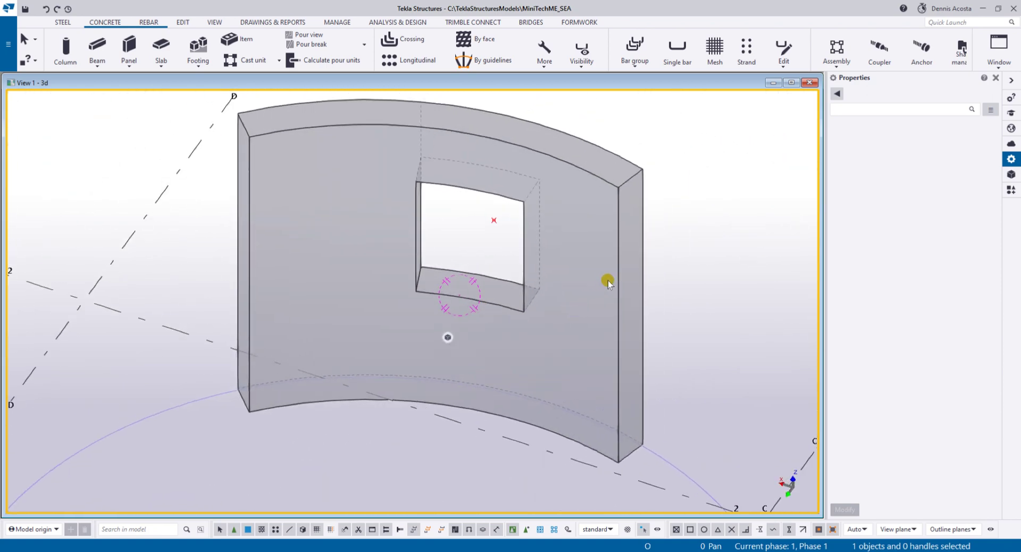
Step: Select the curved wall with the window opening and search the applications and components catalog for "slab"
click(614, 278)
middle_drag(619, 304, 602, 295)
scroll(601, 295, down, 3)
right_click(628, 191)
click(649, 195)
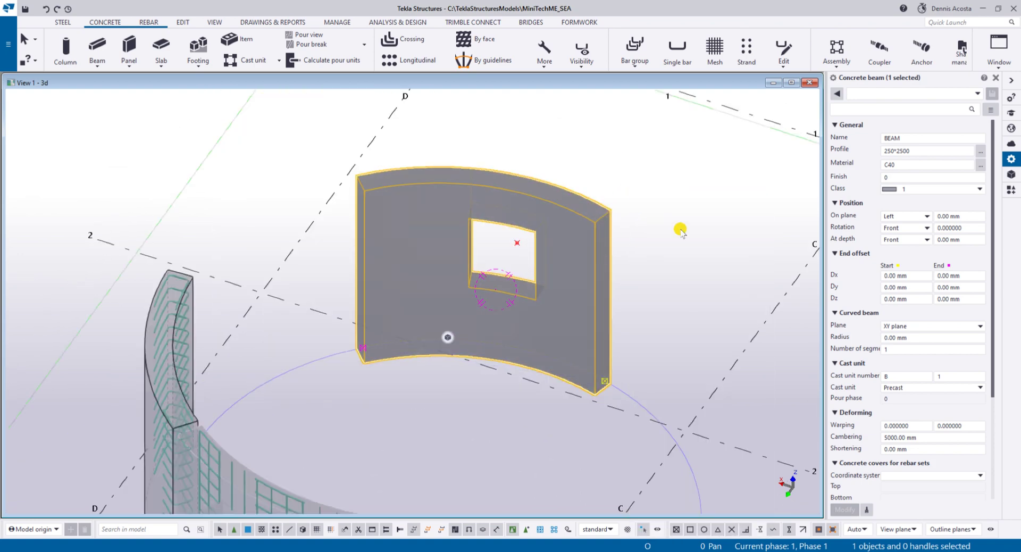
click(1010, 189)
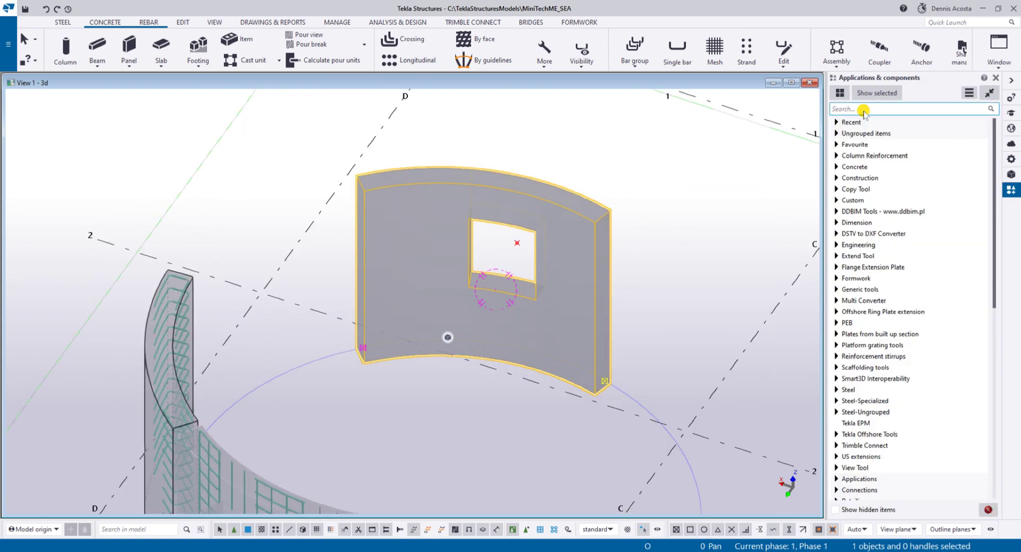
text(s)
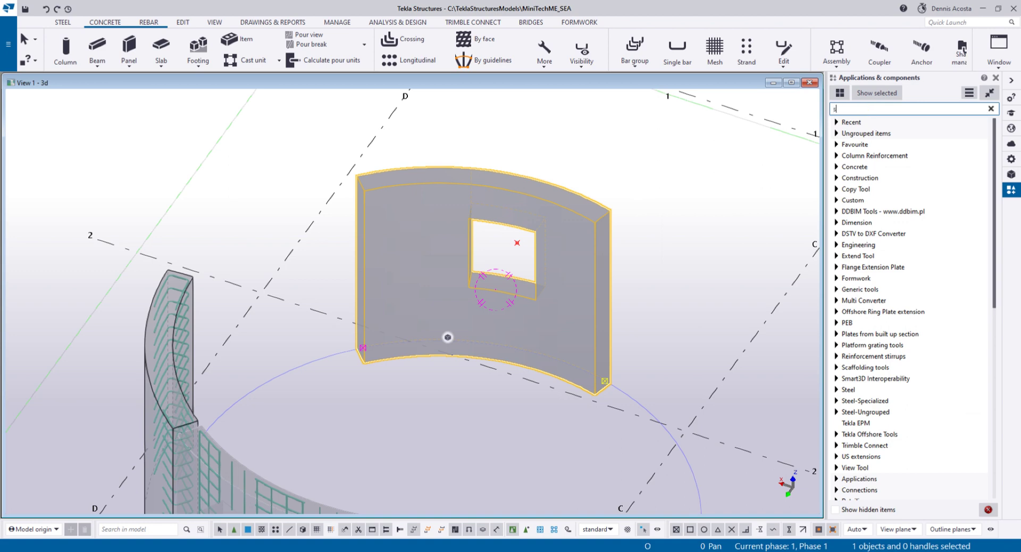
text(lab)
scroll(904, 416, down, 10)
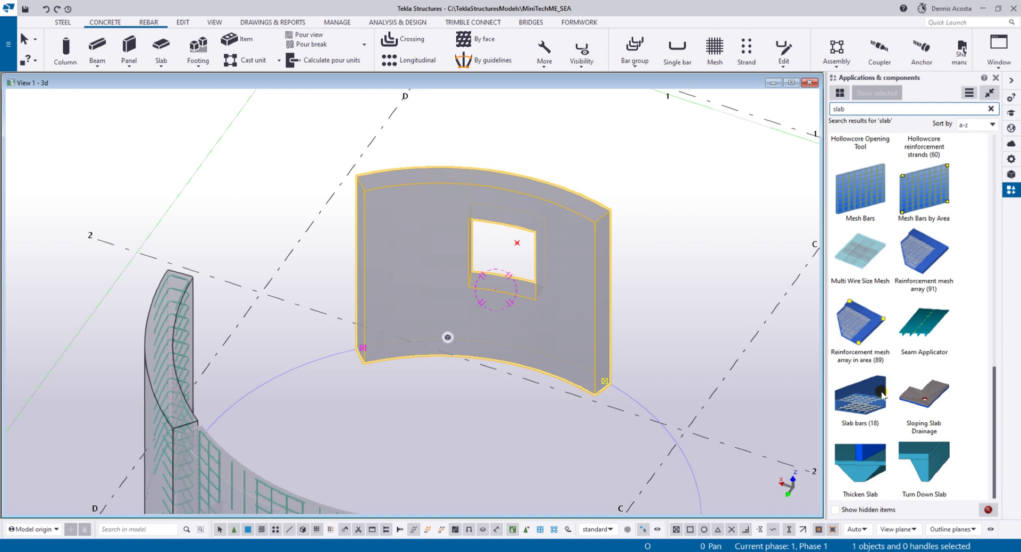
Step: Apply the Slab bars (18) component to the curved wall with the window opening
double_click(872, 396)
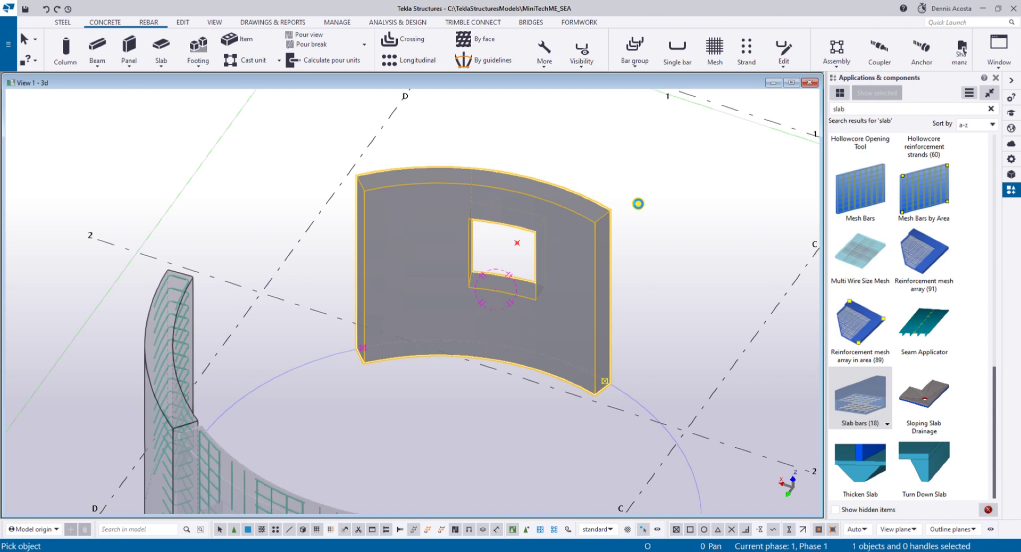
right_click(644, 183)
click(652, 189)
scroll(621, 241, up, 5)
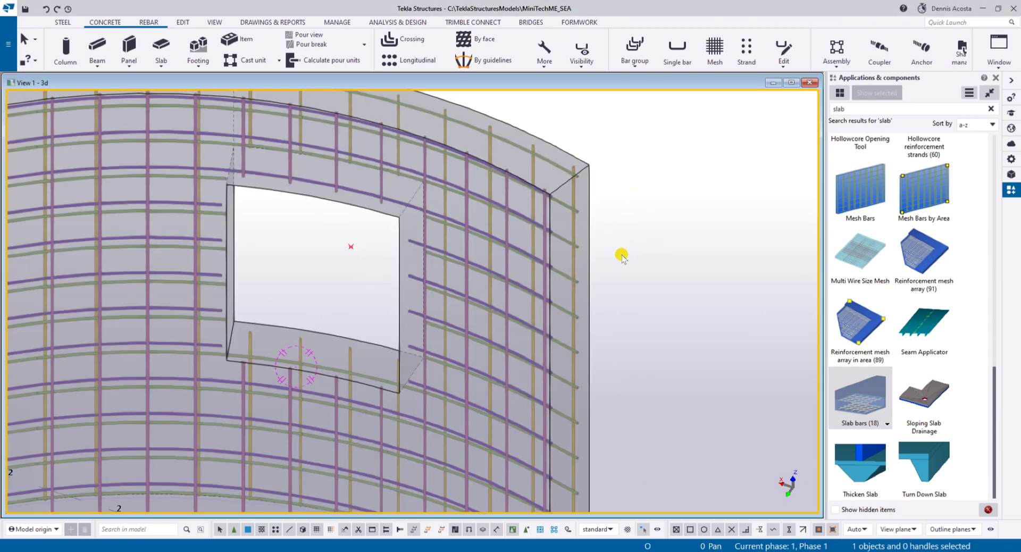
Step: Examine the Slab bars (18) reinforcement in the curved wall, especially around the window opening
ctrl+middle_drag(634, 280, 586, 269)
scroll(586, 254, down, 2)
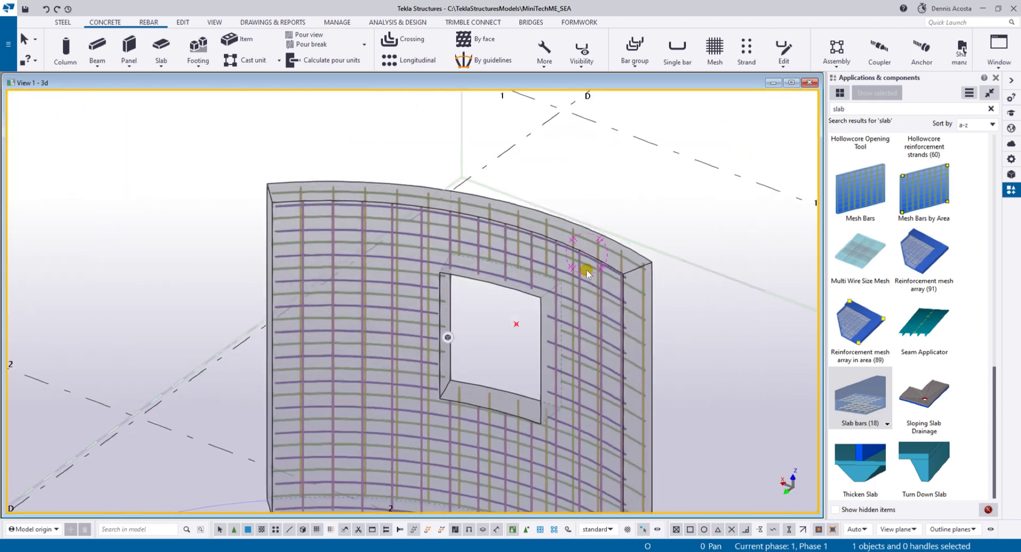
scroll(614, 277, up, 4)
scroll(611, 261, down, 6)
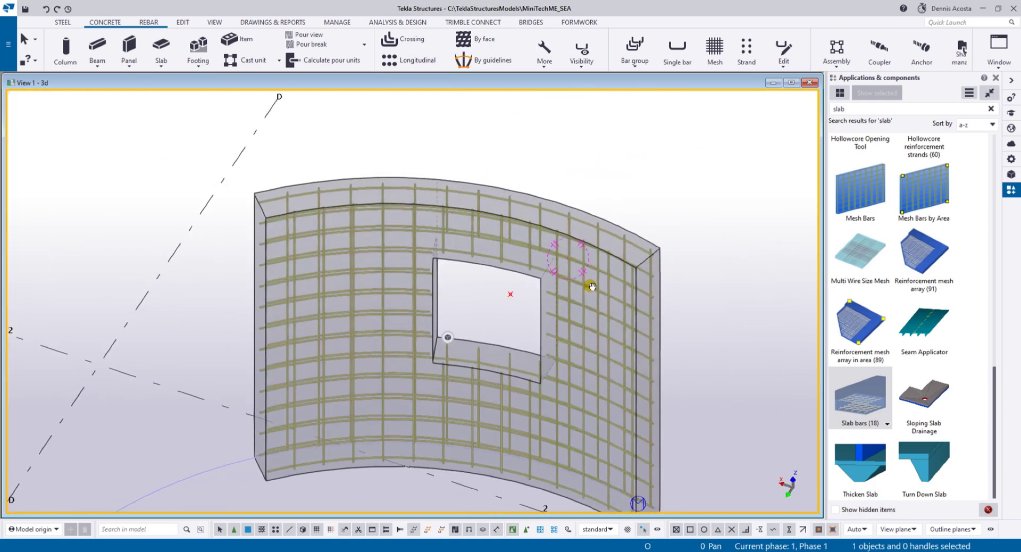
click(669, 242)
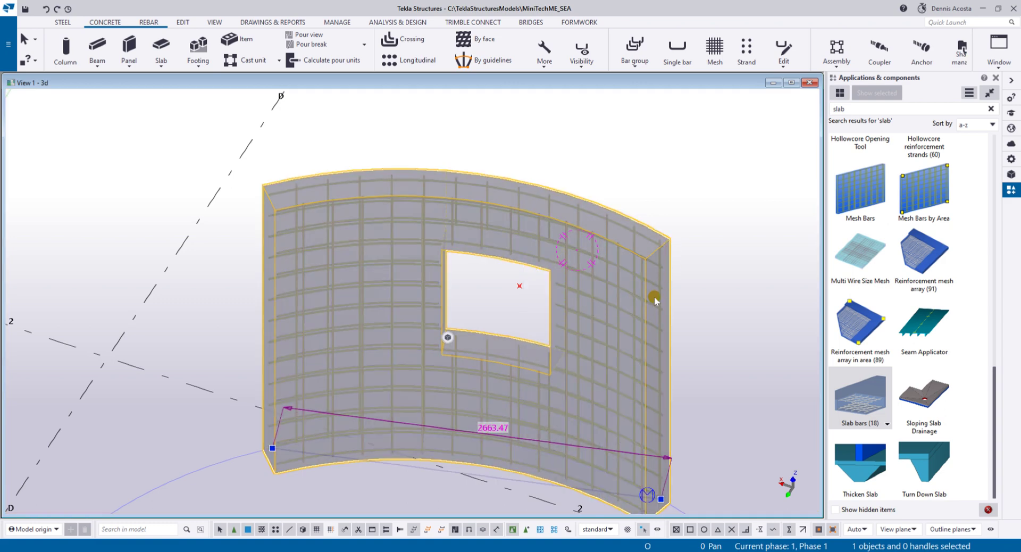
ctrl+middle_drag(621, 317, 638, 259)
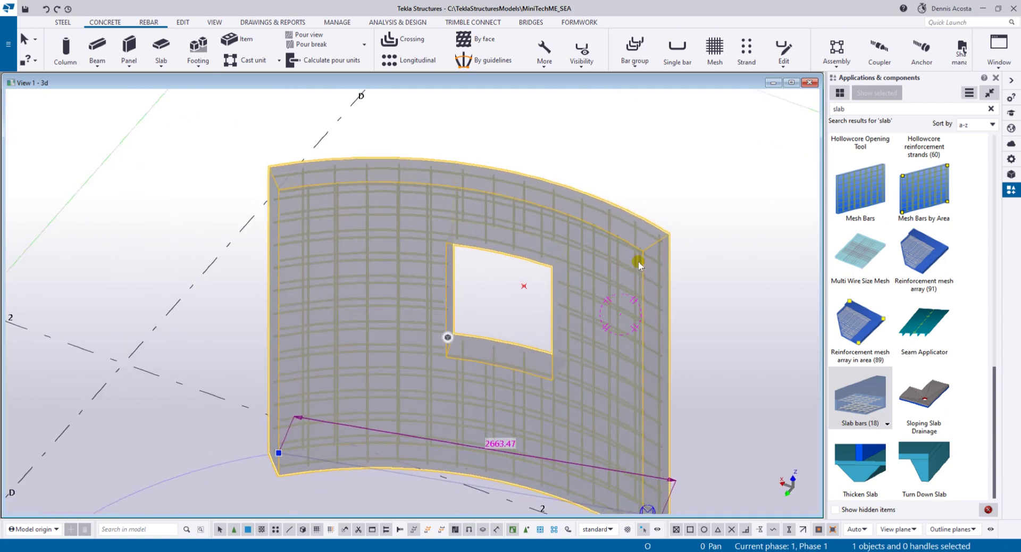
scroll(638, 260, down, 5)
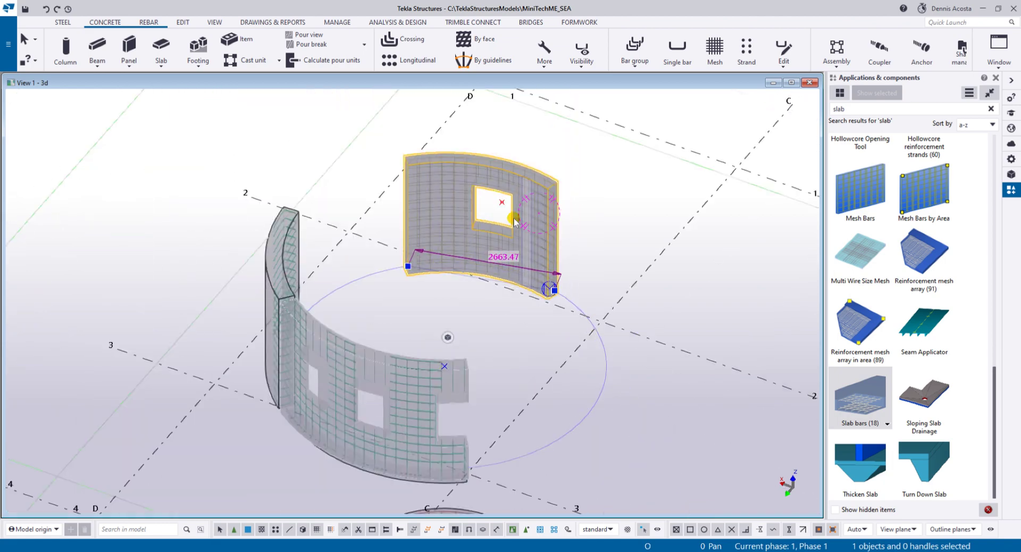
scroll(514, 220, up, 5)
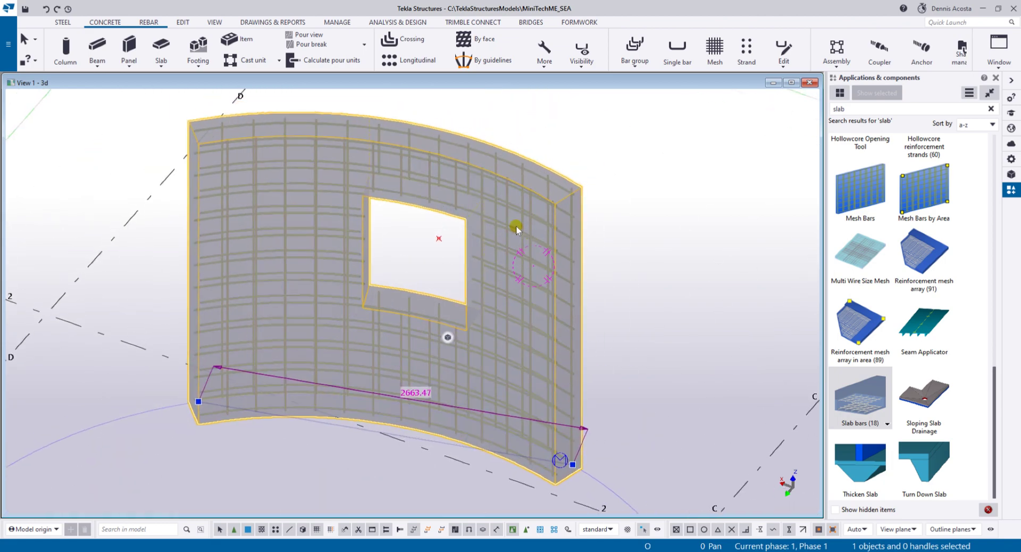
Step: Set the bottom bars' generation type to Mesh in the wall's Slab bars (18) component, apply it, and inspect the window opening
double_click(517, 228)
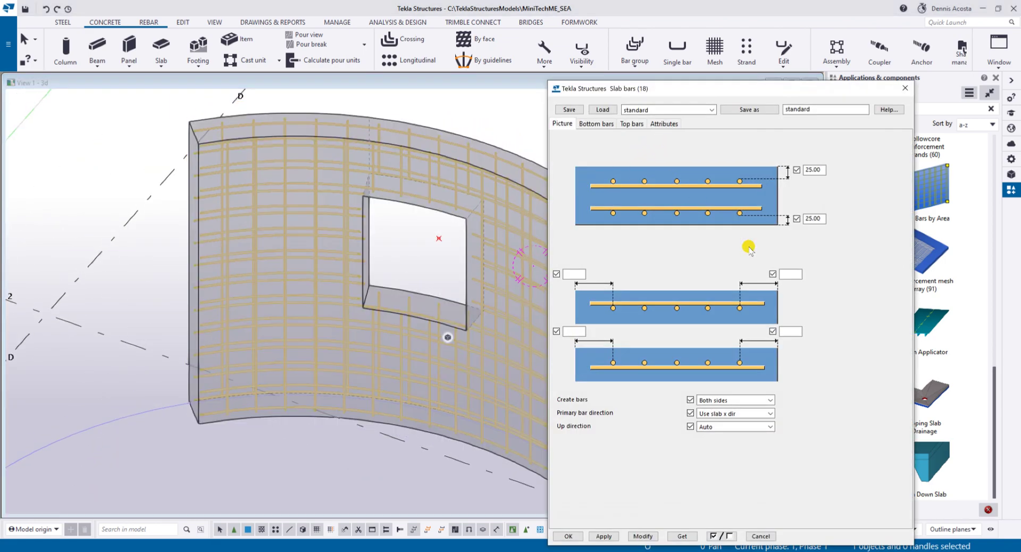
click(598, 125)
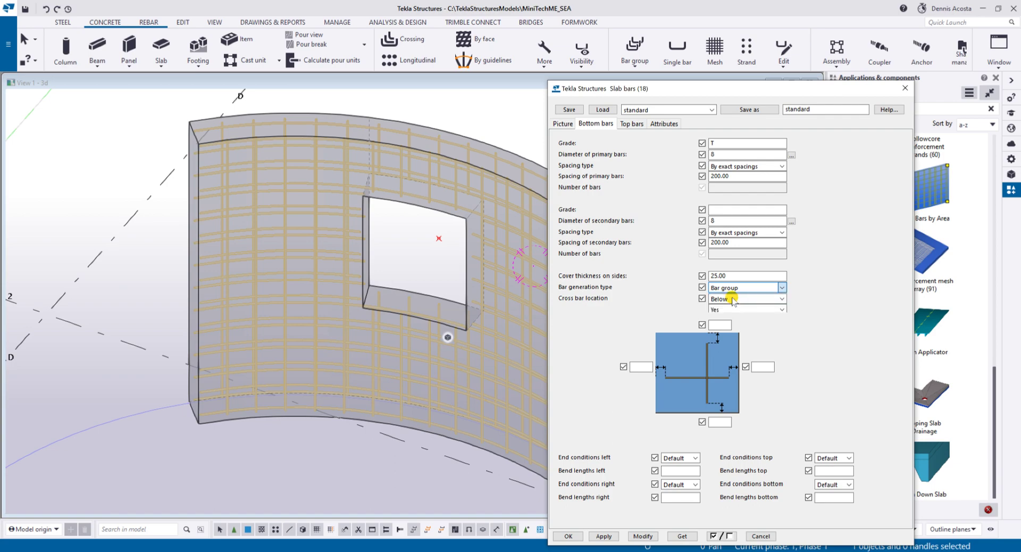
click(732, 299)
click(644, 536)
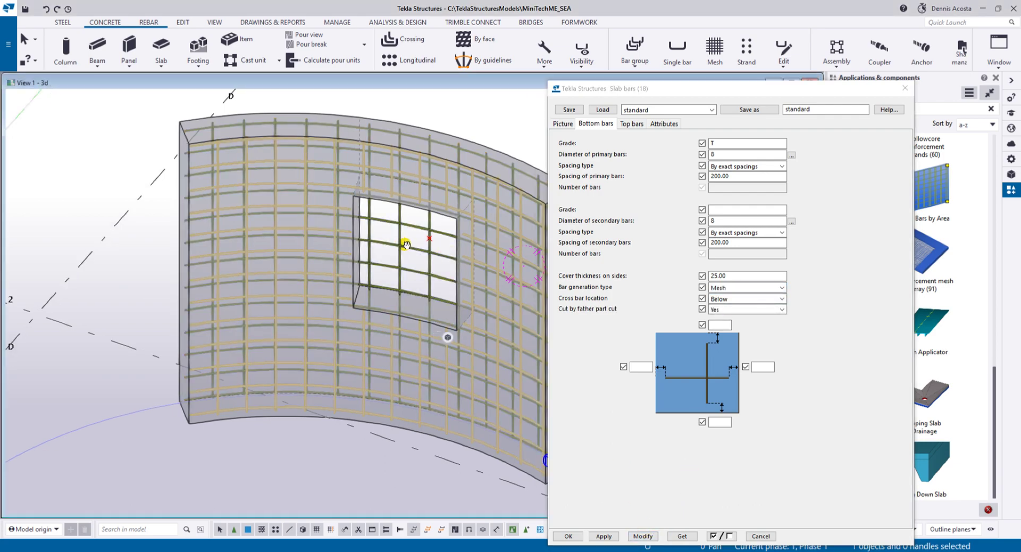
scroll(404, 242, up, 5)
scroll(348, 267, down, 5)
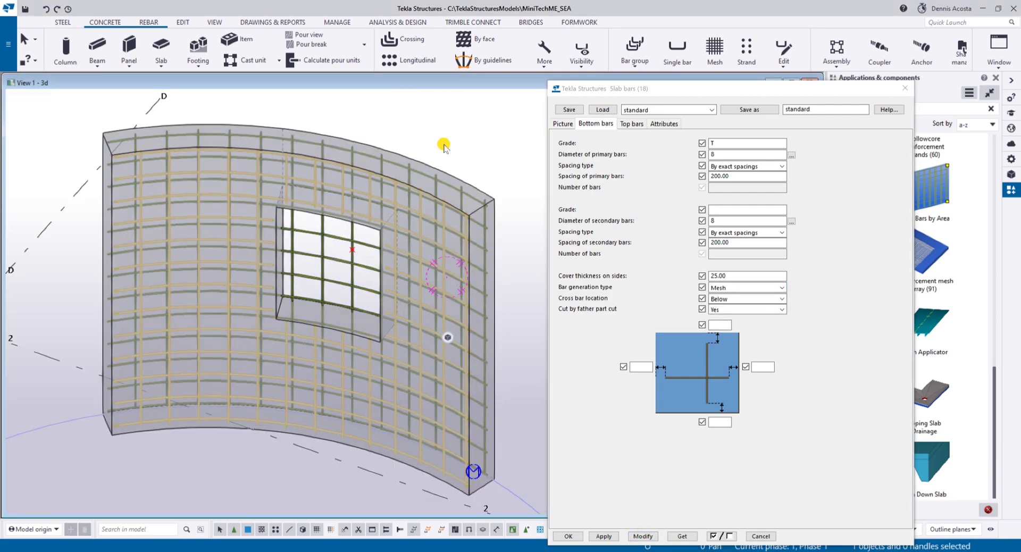
scroll(432, 221, up, 5)
scroll(431, 234, down, 3)
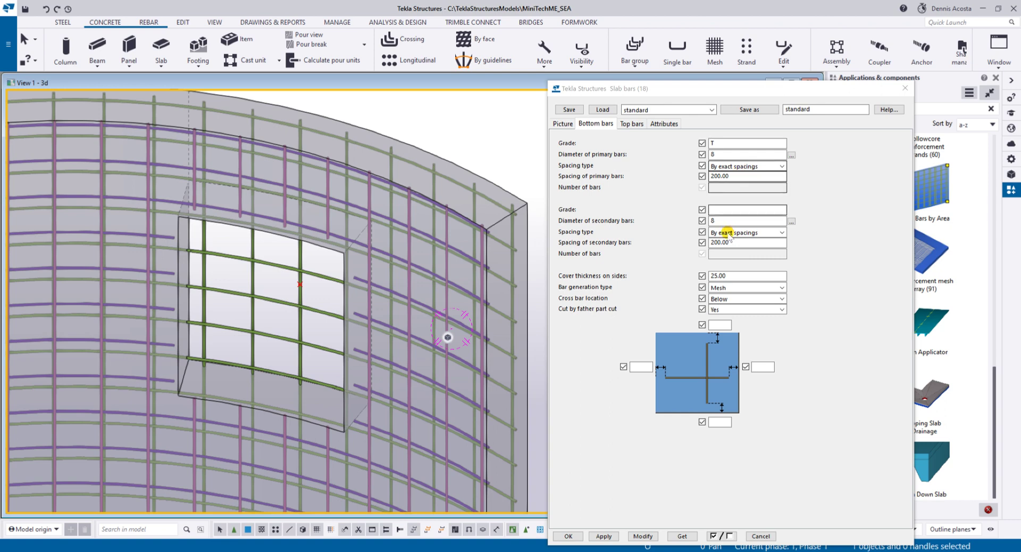
Step: Set the top bars' generation type to Mesh and apply it to the wall's Slab bars (18) component
click(633, 123)
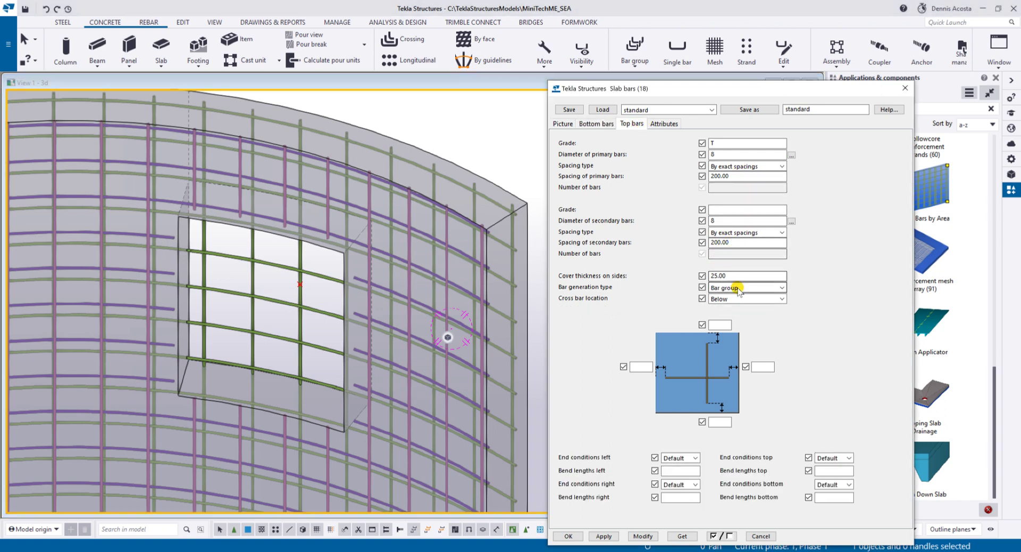
click(734, 298)
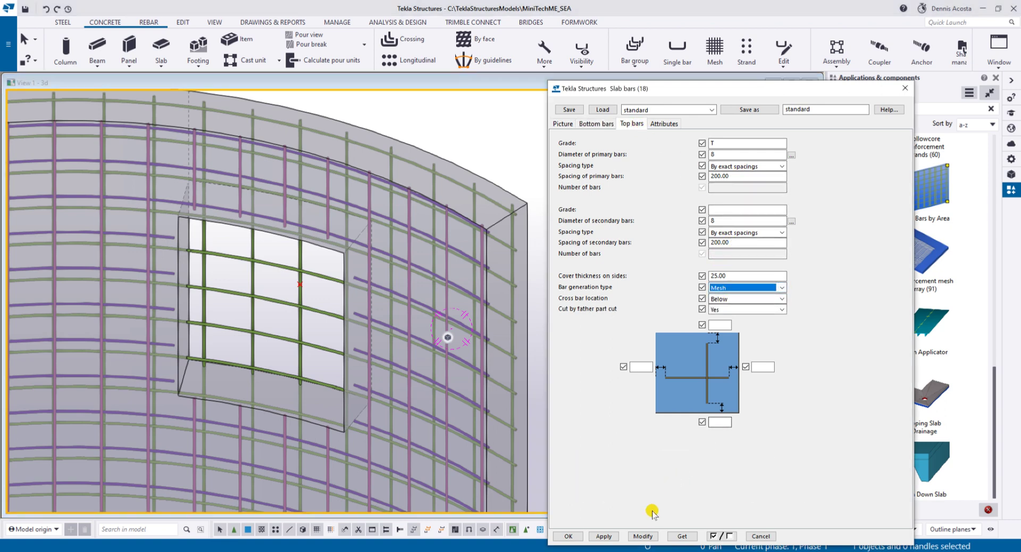
click(645, 536)
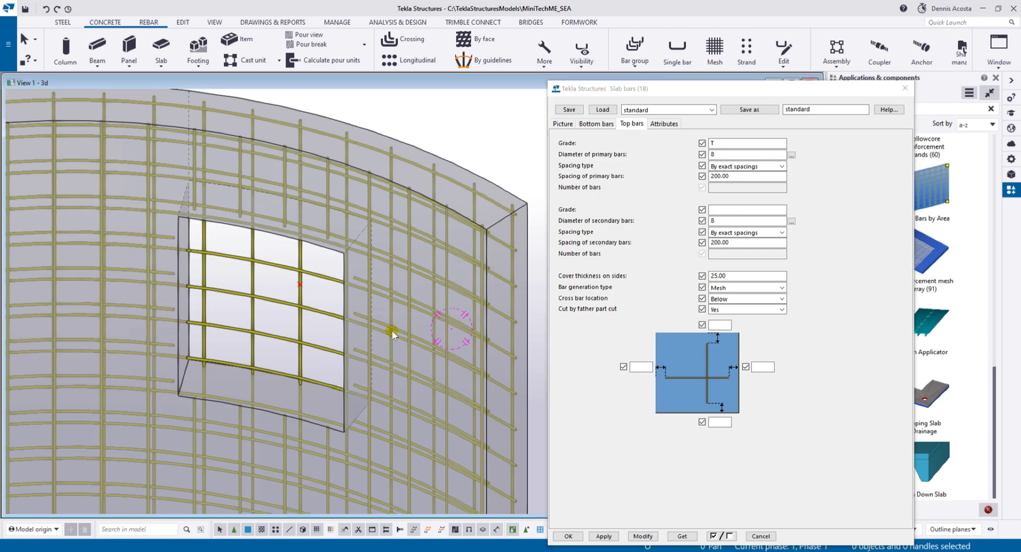
click(651, 537)
Step: Examine the mesh reinforcement on both faces of the curved wall at the window opening
middle_drag(422, 353, 420, 329)
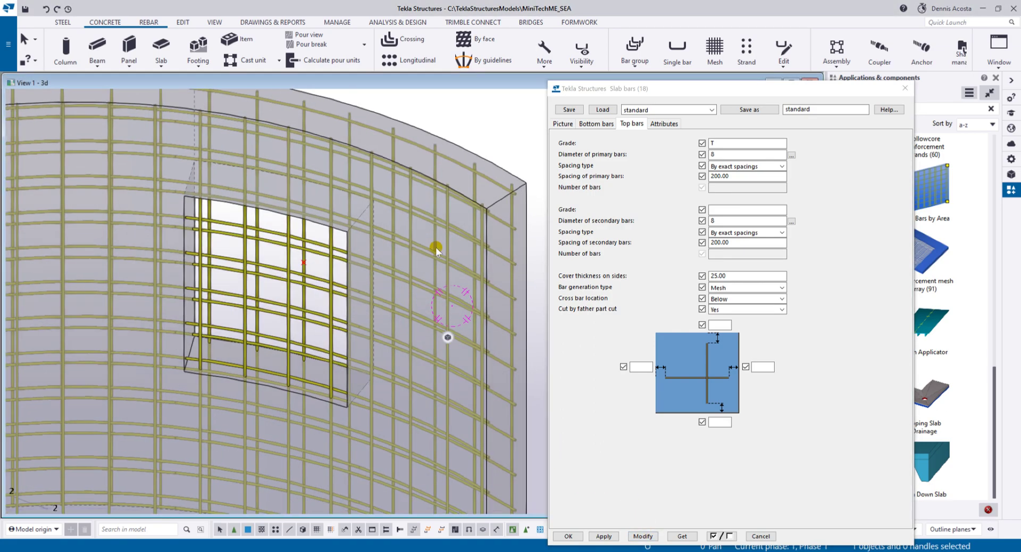
ctrl+middle_drag(488, 131, 420, 294)
scroll(420, 294, down, 6)
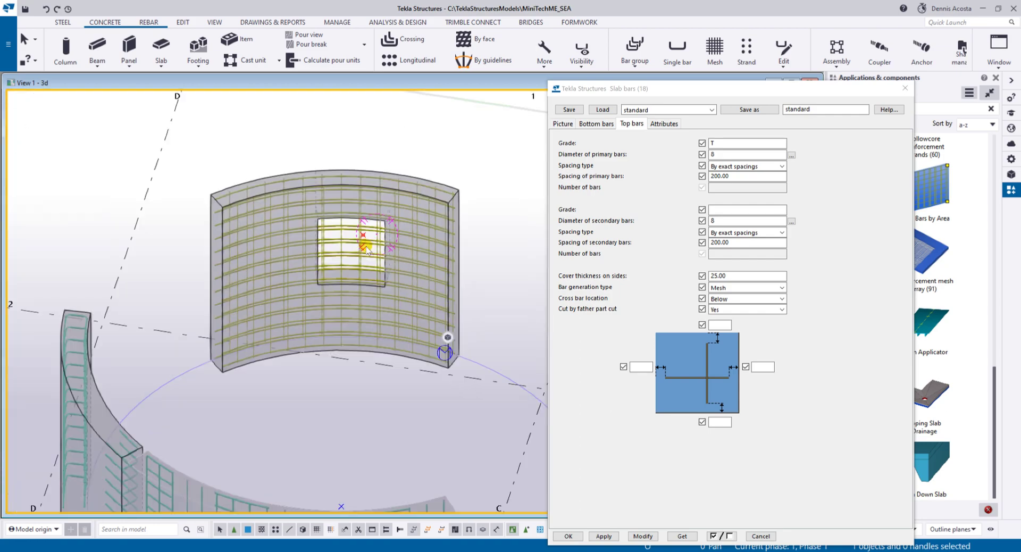
ctrl+middle_drag(367, 250, 349, 230)
scroll(348, 230, up, 4)
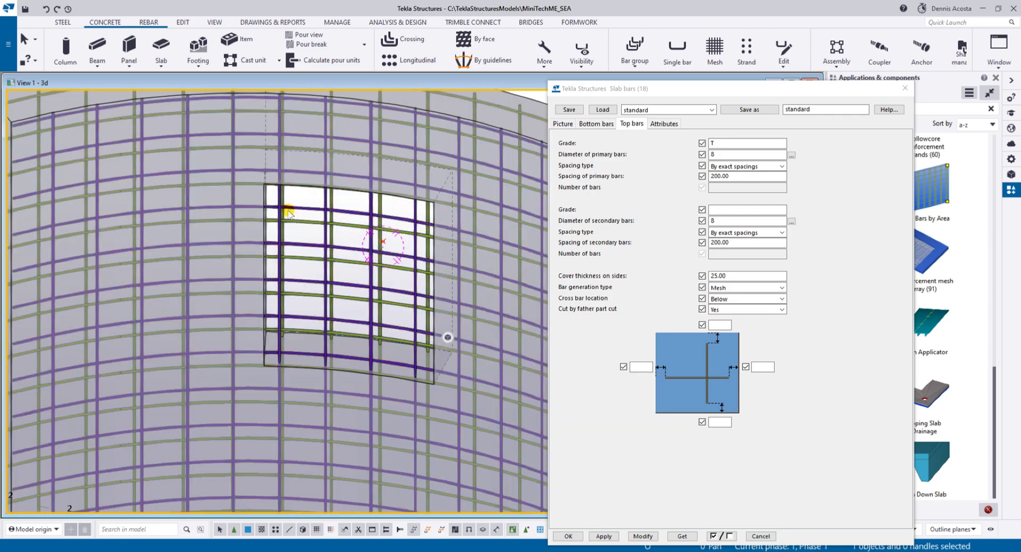
mouse_move(287, 196)
ctrl+middle_down()
mouse_move(297, 178)
mouse_move(318, 215)
ctrl+middle_up()
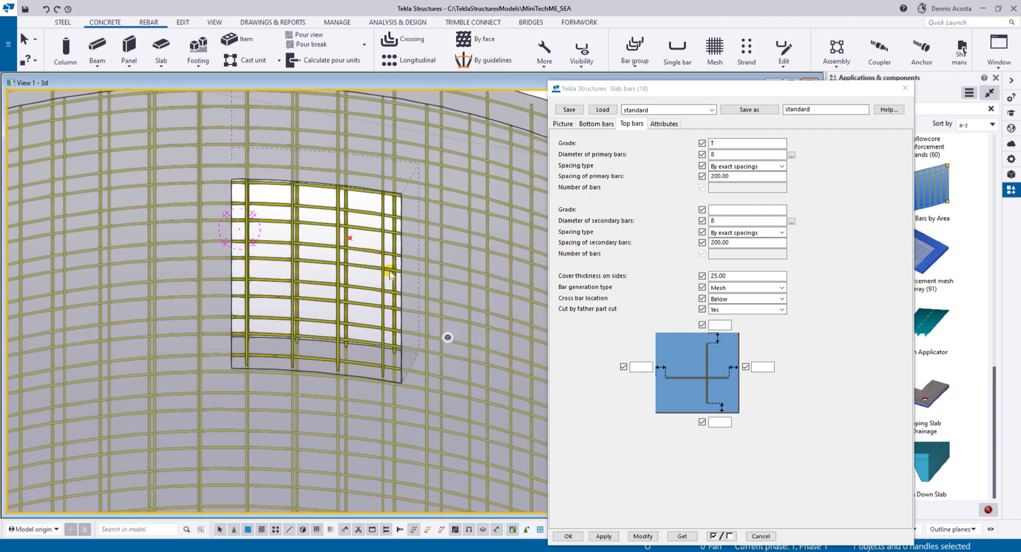
scroll(390, 274, down, 5)
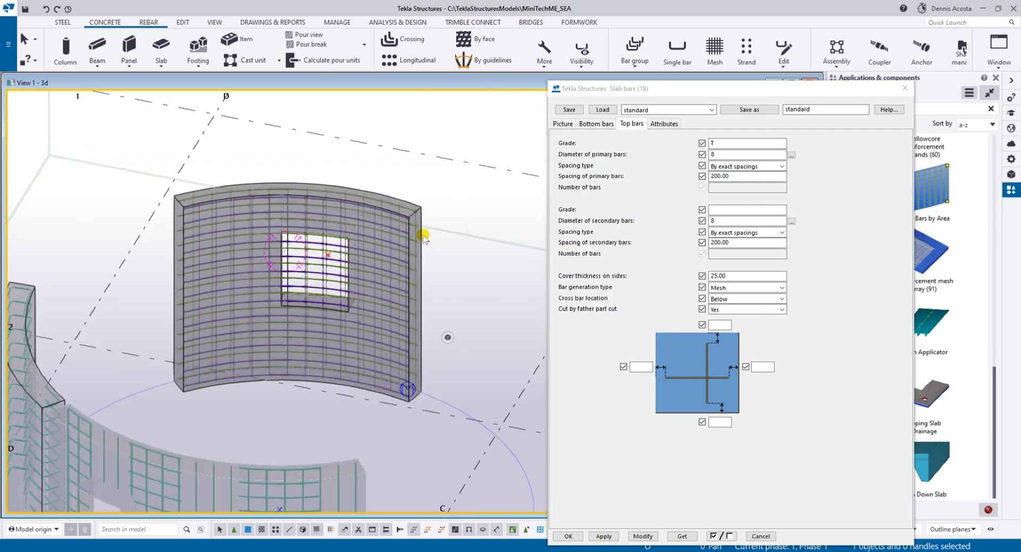
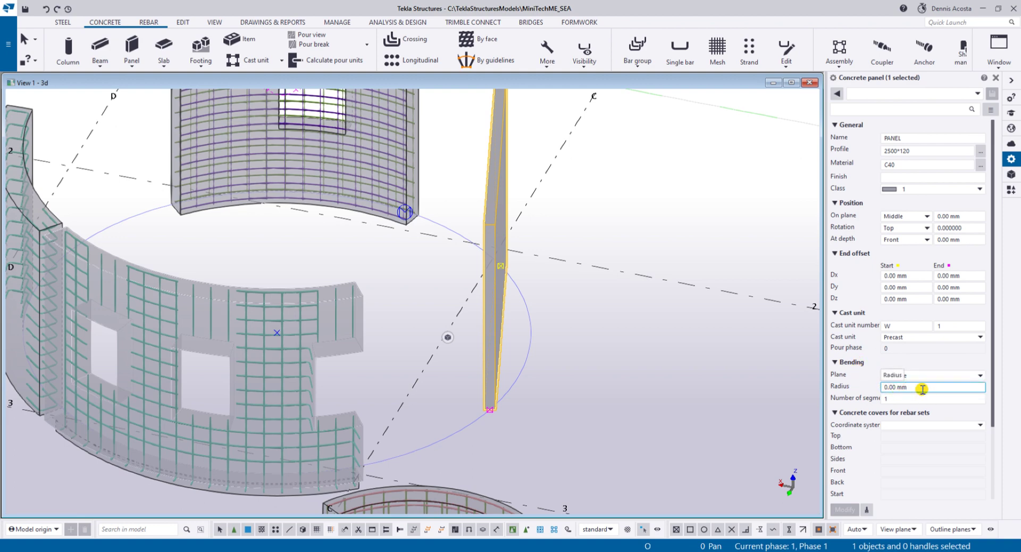
Step: Try bending the straight concrete panel in the XY plane to a 2850 mm radius with 10 segments, and undo the bend
text(285)
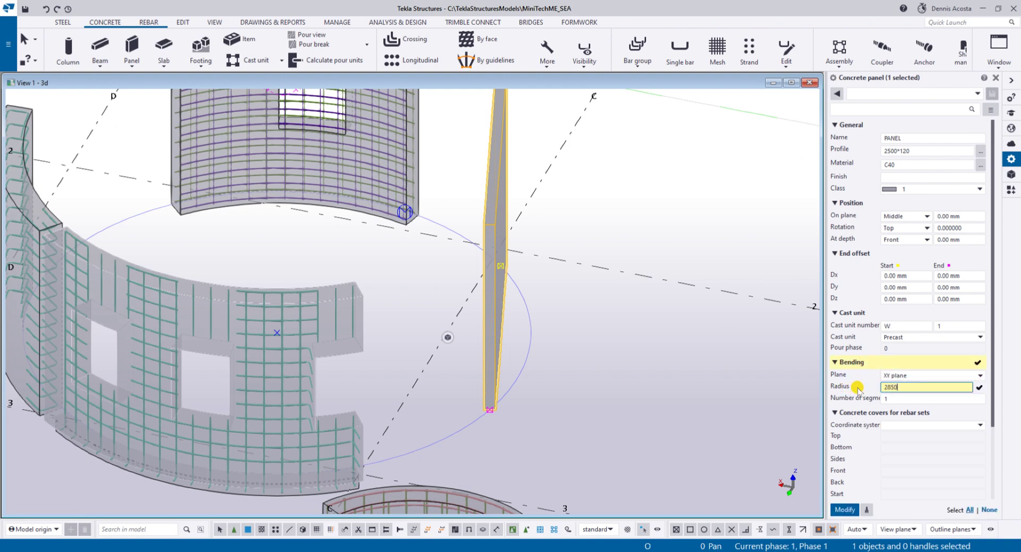
text(0)
key(Return)
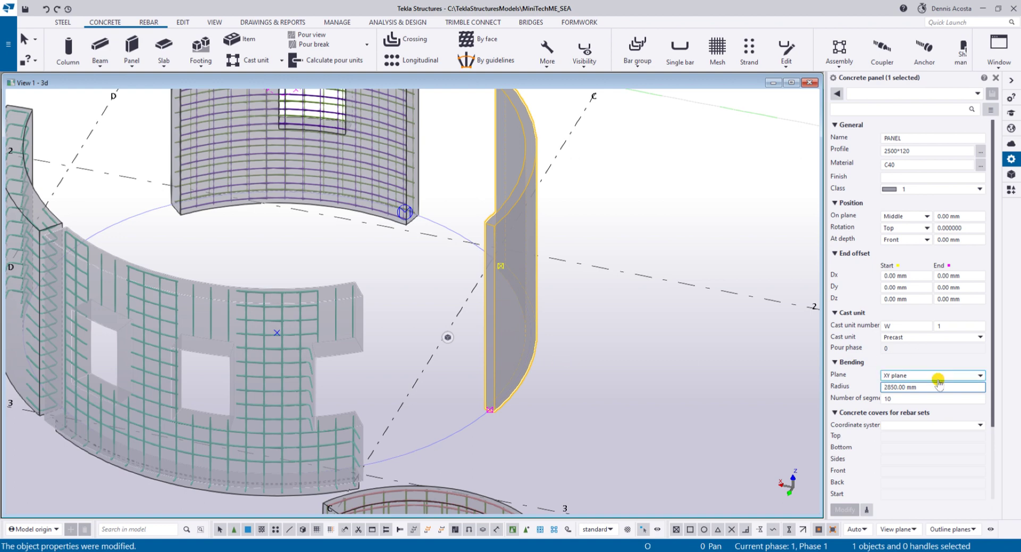
key(ctrl+z)
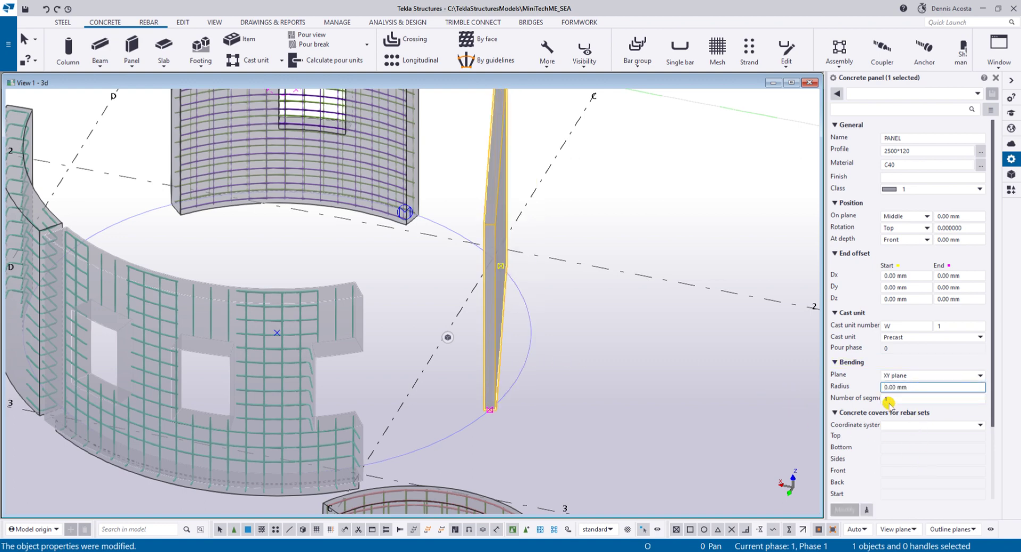
Step: Look through the straight concrete panel's remaining properties and delete the panel
scroll(856, 432, down, 3)
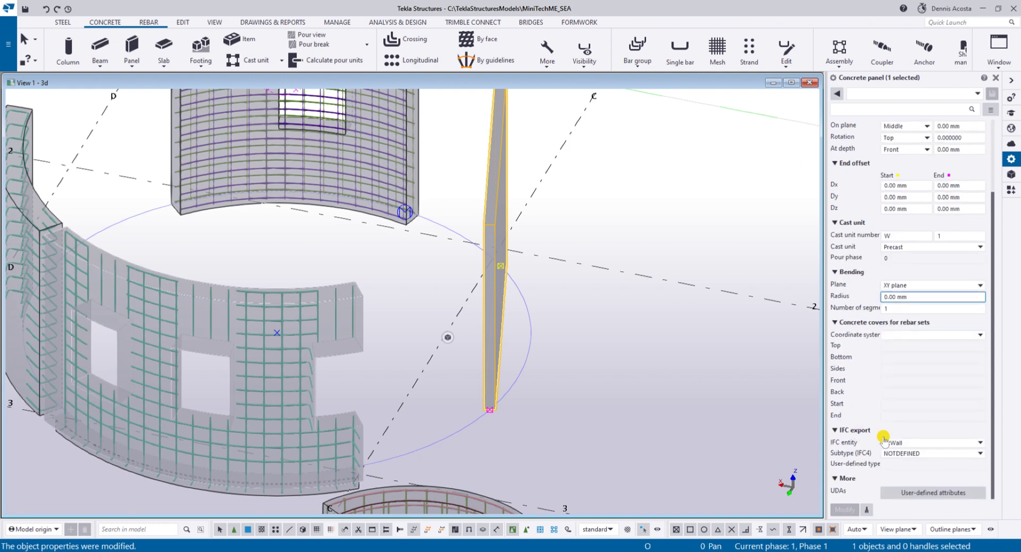
scroll(879, 303, up, 2)
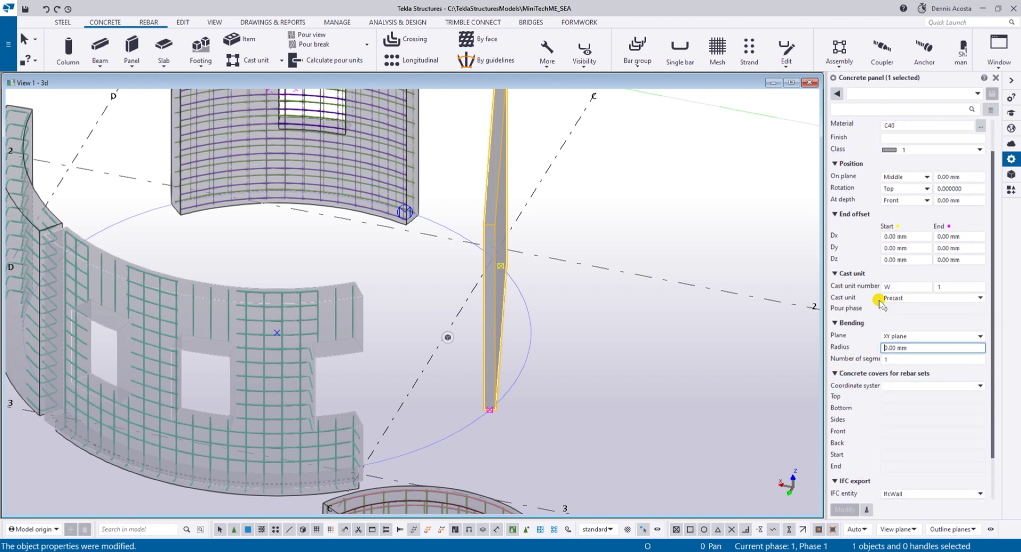
scroll(921, 293, up, 2)
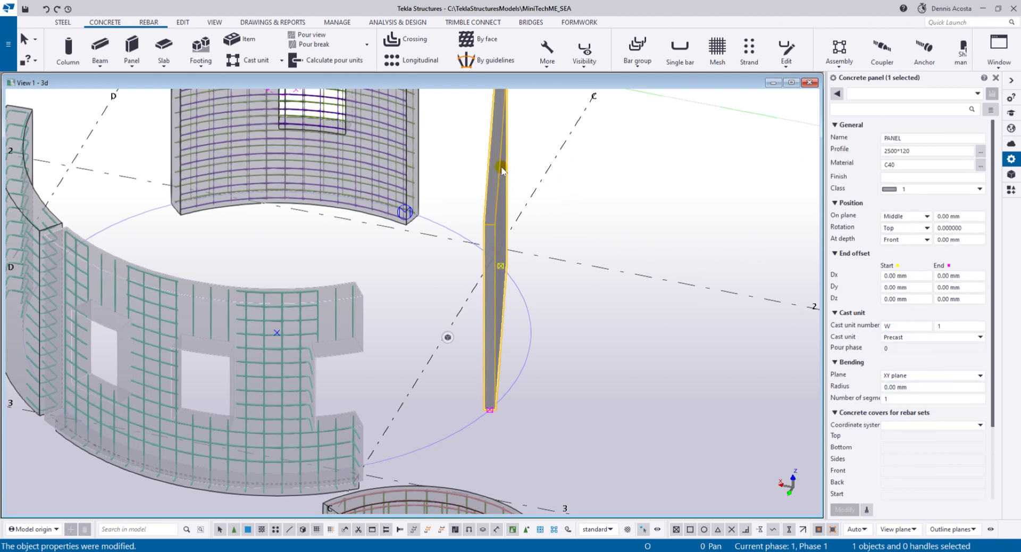
key(Delete)
click(100, 49)
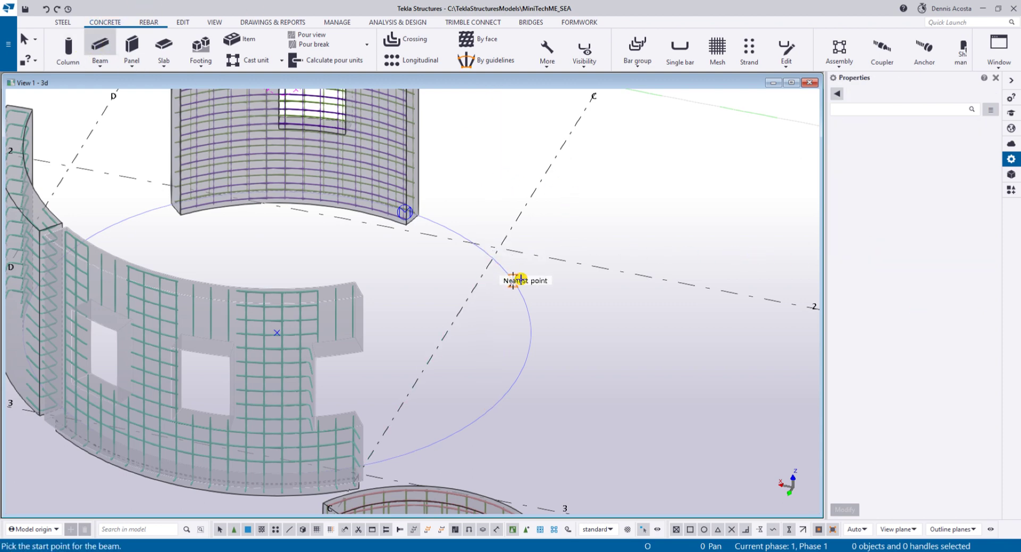
click(506, 266)
right_click(537, 266)
click(539, 269)
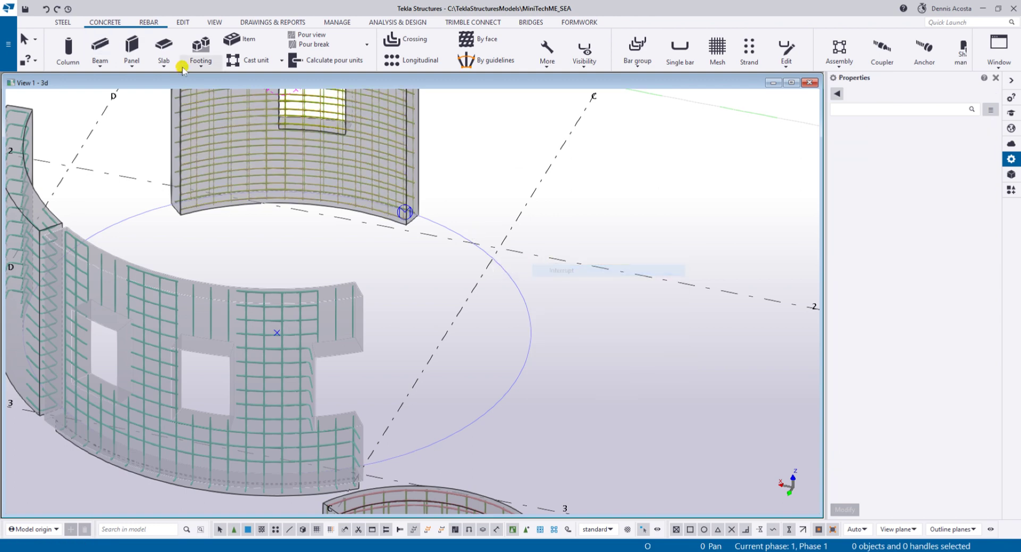
Step: Model a concrete beam about 2910 mm long between two points on the construction circle, end the command, and select the beam
click(502, 267)
click(486, 412)
right_click(582, 299)
click(611, 304)
click(548, 345)
Step: Straighten the concrete beam by setting its curved beam radius to 0 mm and its number of segments to 1
click(925, 338)
text(0)
drag(898, 350, 863, 350)
text(1)
key(Return)
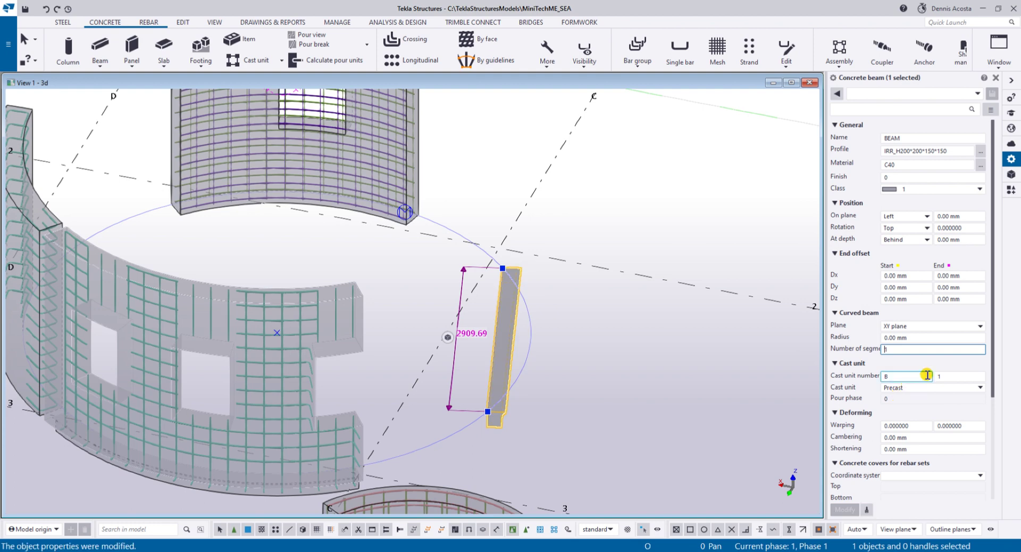
Step: Change the straight concrete beam's profile to 2500*250
scroll(525, 346, up, 4)
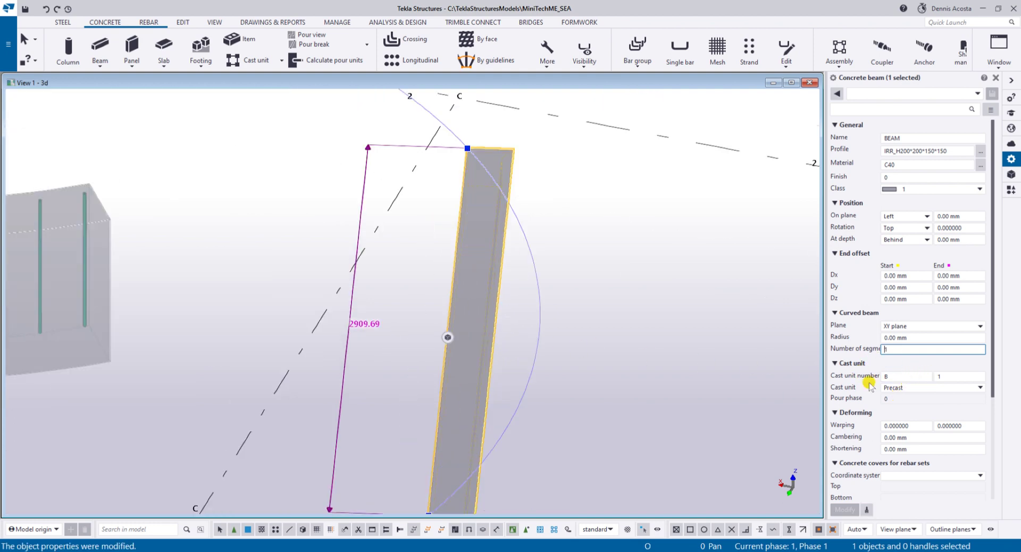
scroll(595, 364, down, 2)
click(942, 153)
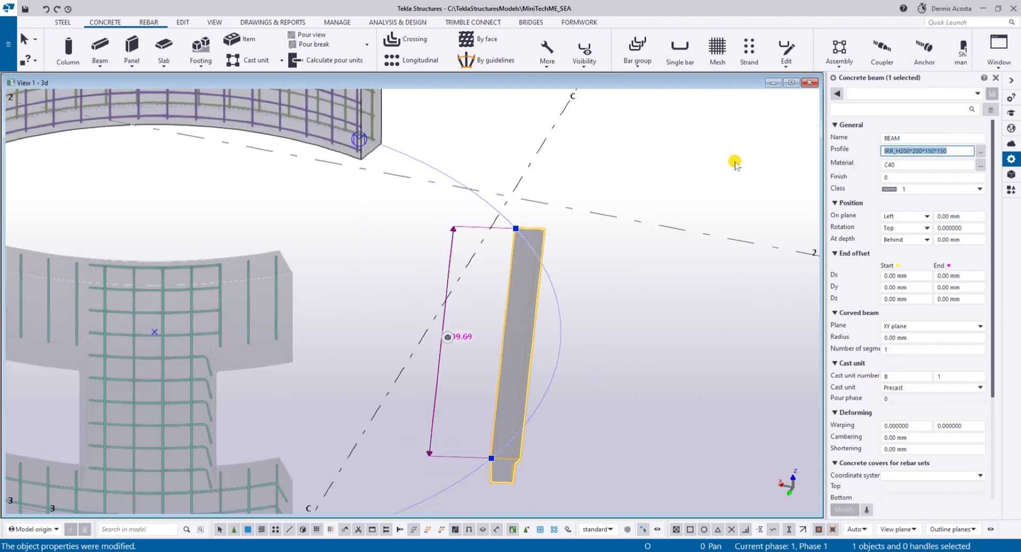
text(2500*250)
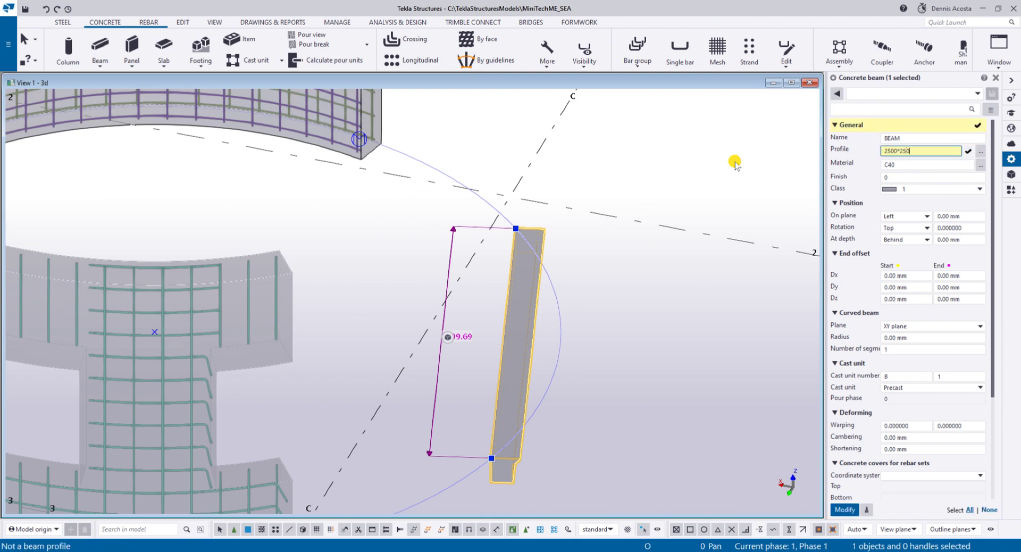
key(Return)
Step: Set the cambering of the 2500*250 concrete beam to 5000 mm
middle_drag(563, 342, 534, 205)
click(904, 446)
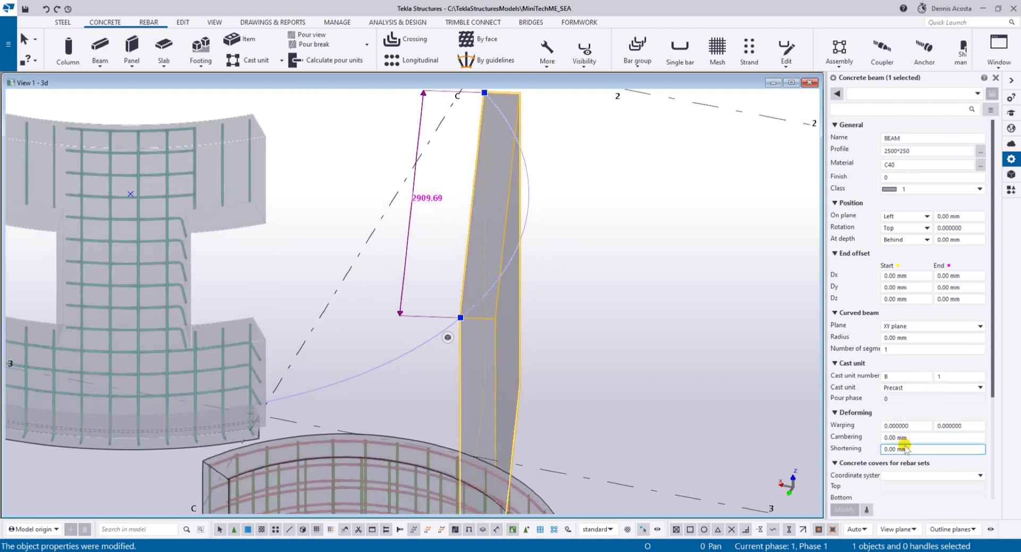
click(917, 437)
text(5000)
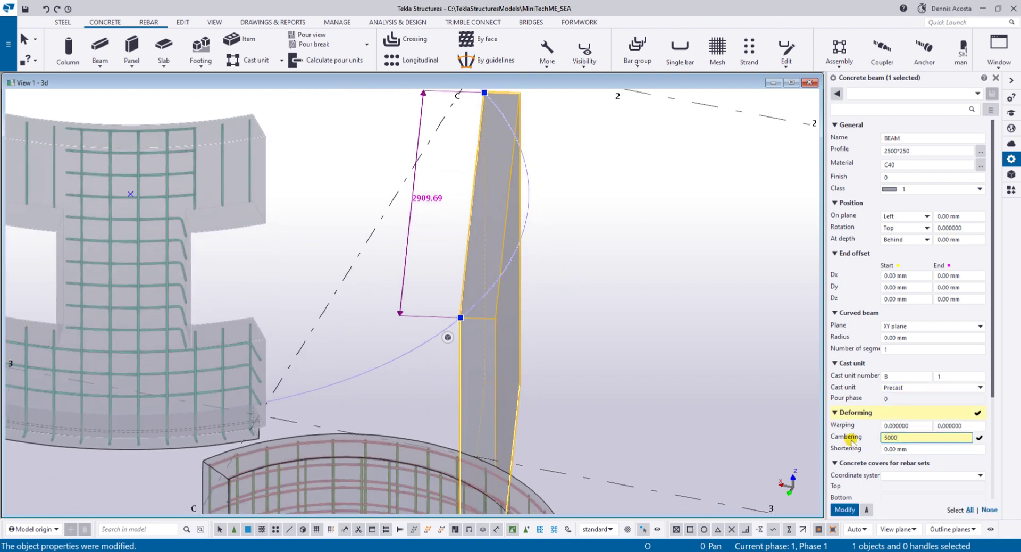
key(Return)
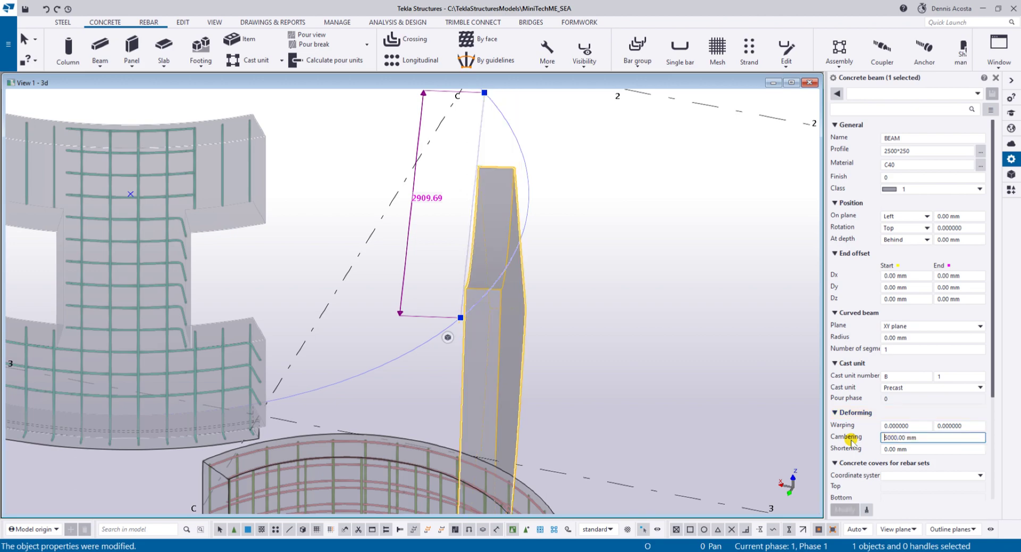
Step: Set the rotation of the cambered concrete beam to Front
scroll(779, 453, down, 4)
ctrl+middle_drag(682, 372, 608, 294)
scroll(699, 384, up, 3)
middle_drag(617, 343, 518, 233)
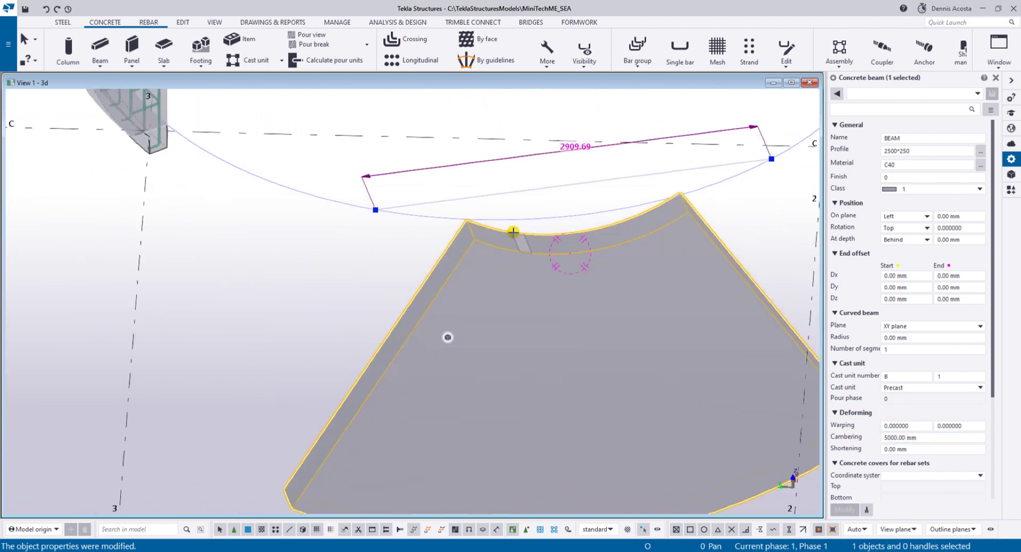
scroll(515, 232, down, 4)
scroll(541, 269, up, 2)
ctrl+middle_drag(540, 266, 553, 213)
click(888, 228)
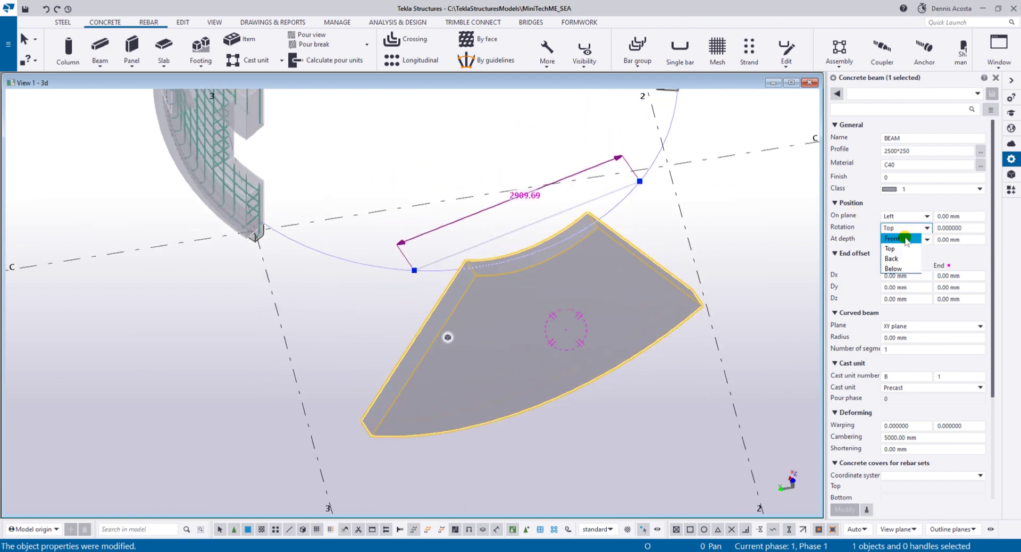
click(906, 241)
click(845, 509)
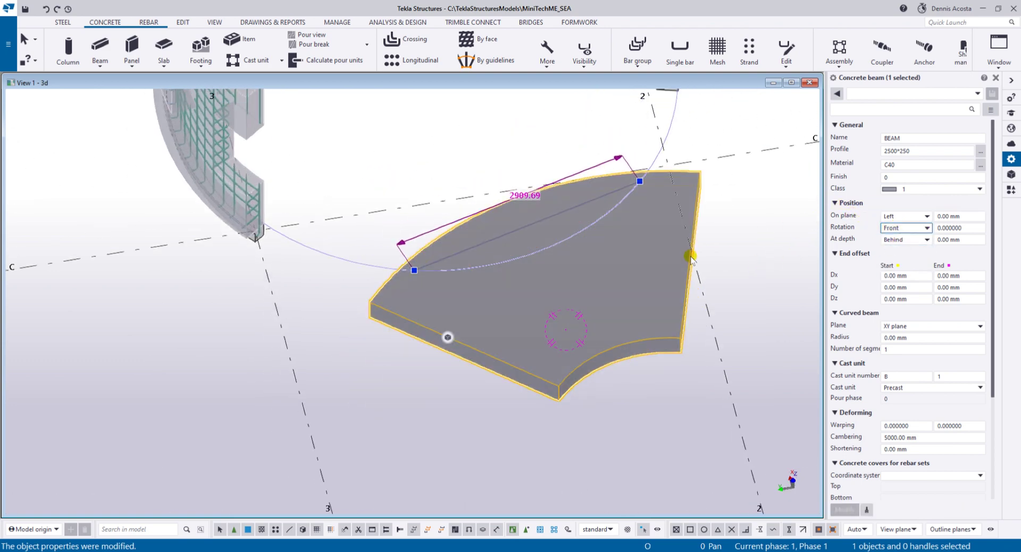
Step: Change the cambered beam's profile to 250*2500 so it stands upright as a wall
scroll(691, 262, down, 3)
click(918, 152)
text(250*2)
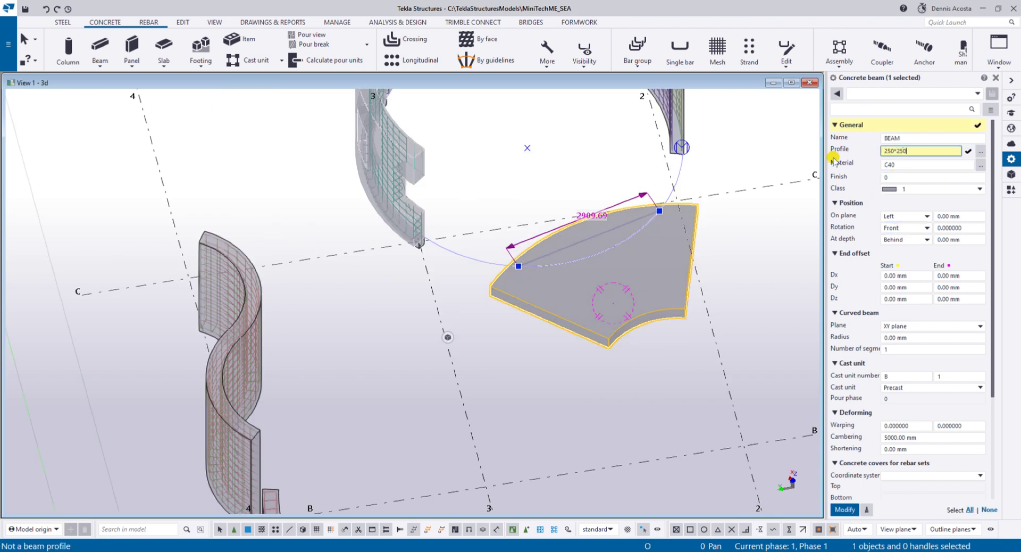
key(Return)
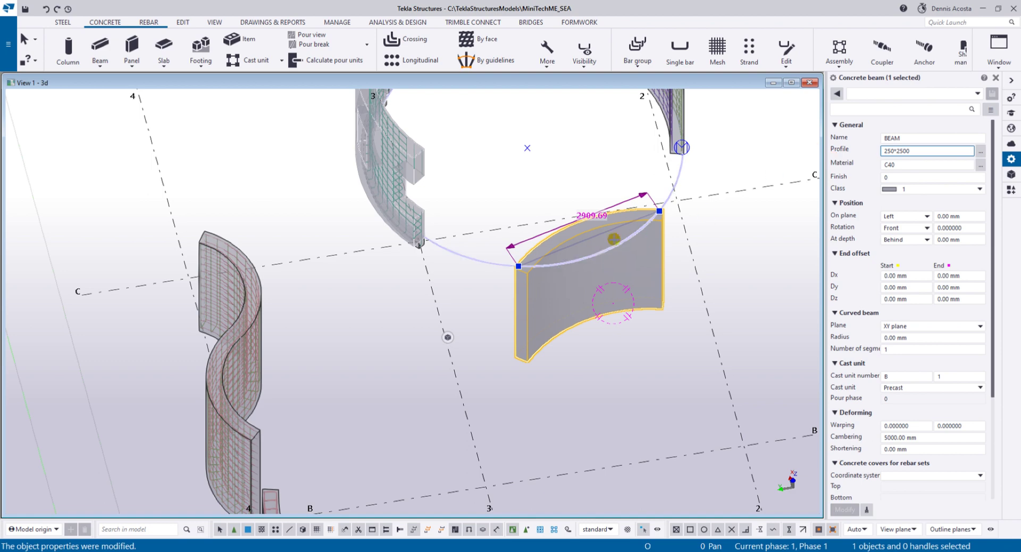
Step: Reverse the beam's curvature by setting its cambering to -5000 mm
scroll(646, 257, up, 3)
click(886, 439)
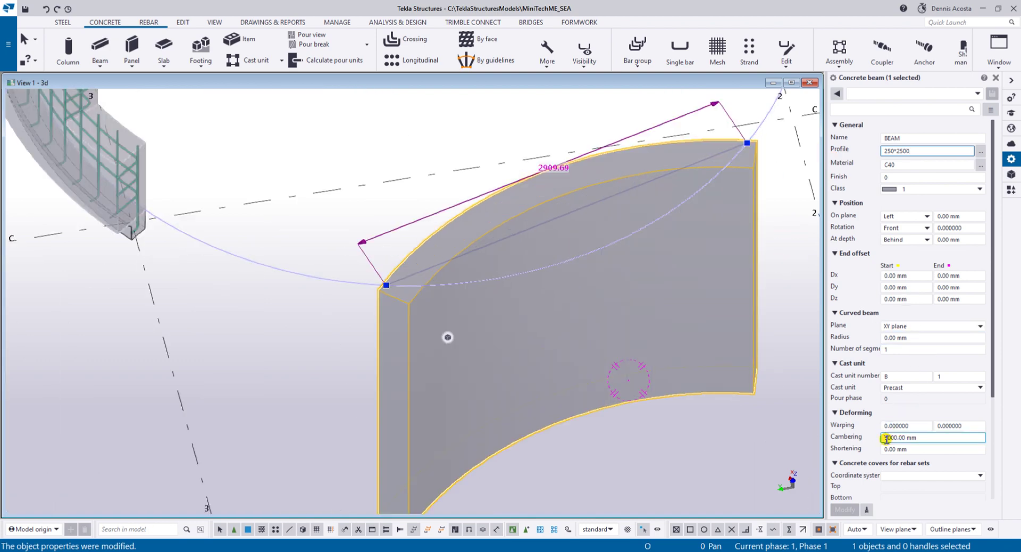
text(-)
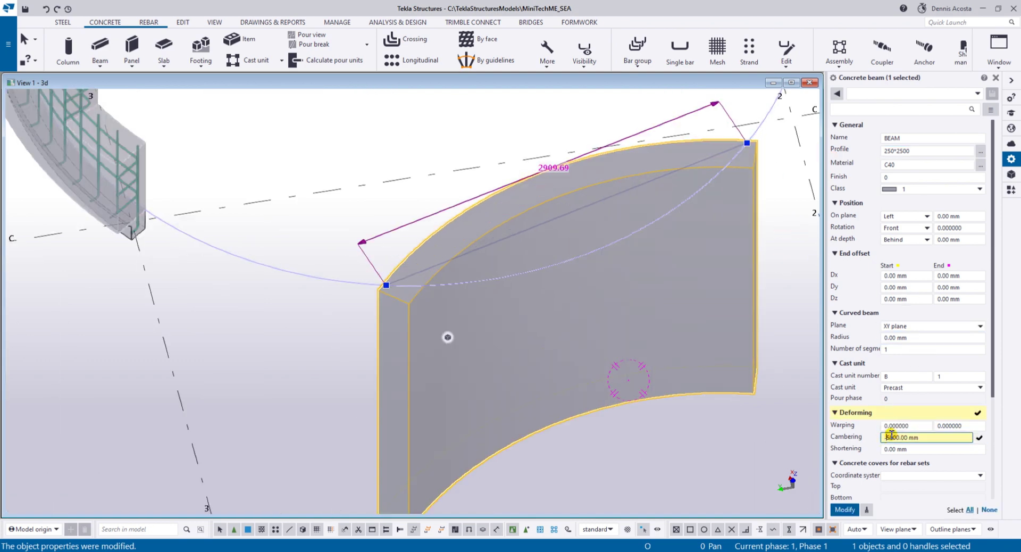
key(Return)
scroll(624, 366, down, 3)
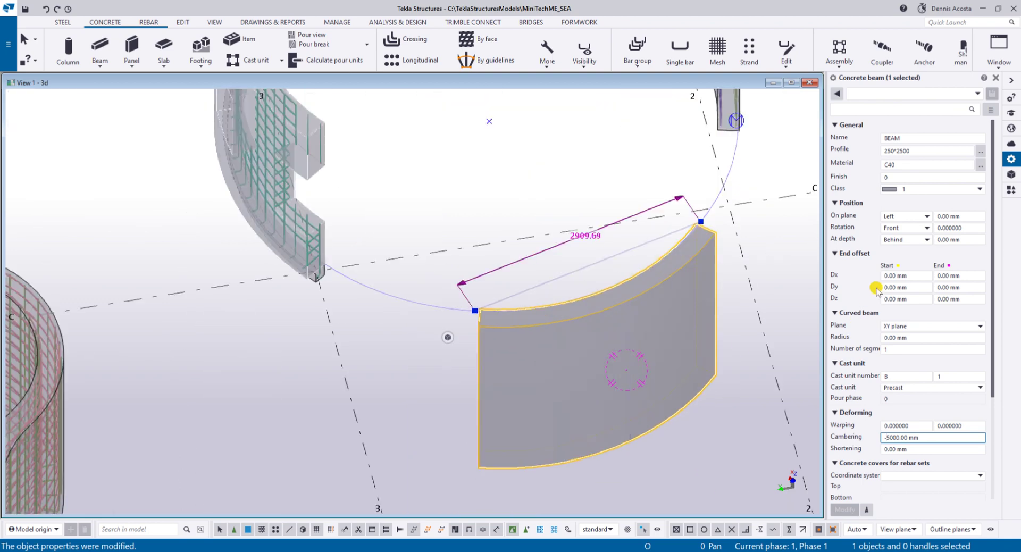
Step: Set the cambered beam's depth position to Front and clear the selection
click(919, 240)
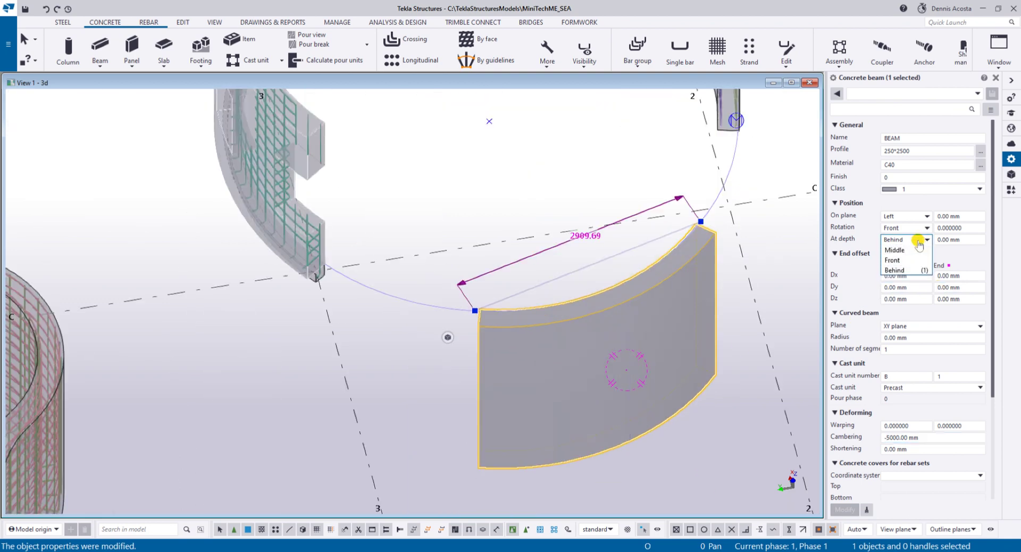
click(902, 263)
middle_click(902, 272)
click(720, 334)
Step: Examine the cambered wall from several angles, comparing its curved base with the construction circle
ctrl+middle_drag(586, 298, 653, 254)
scroll(556, 250, up, 3)
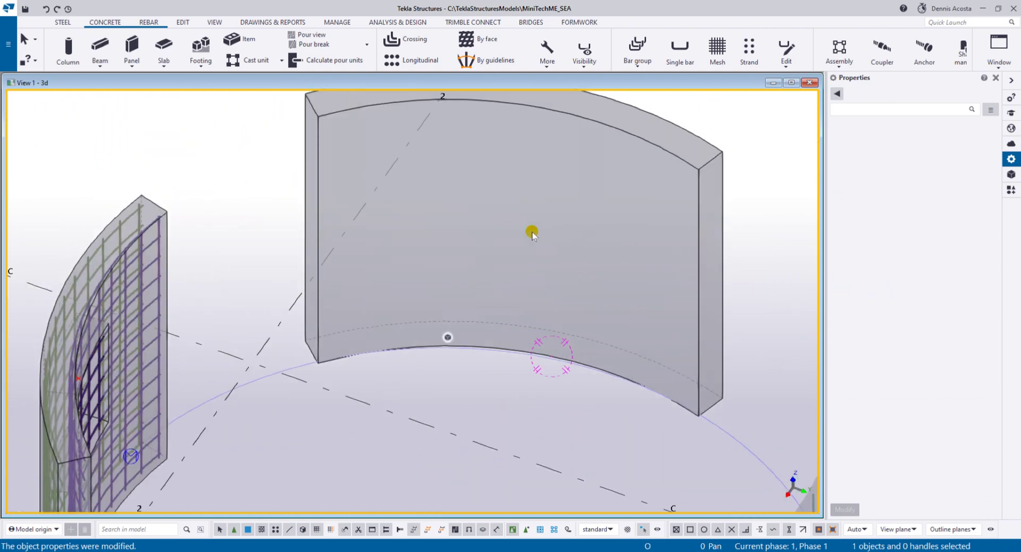
ctrl+middle_drag(533, 298, 552, 344)
ctrl+middle_drag(534, 292, 517, 306)
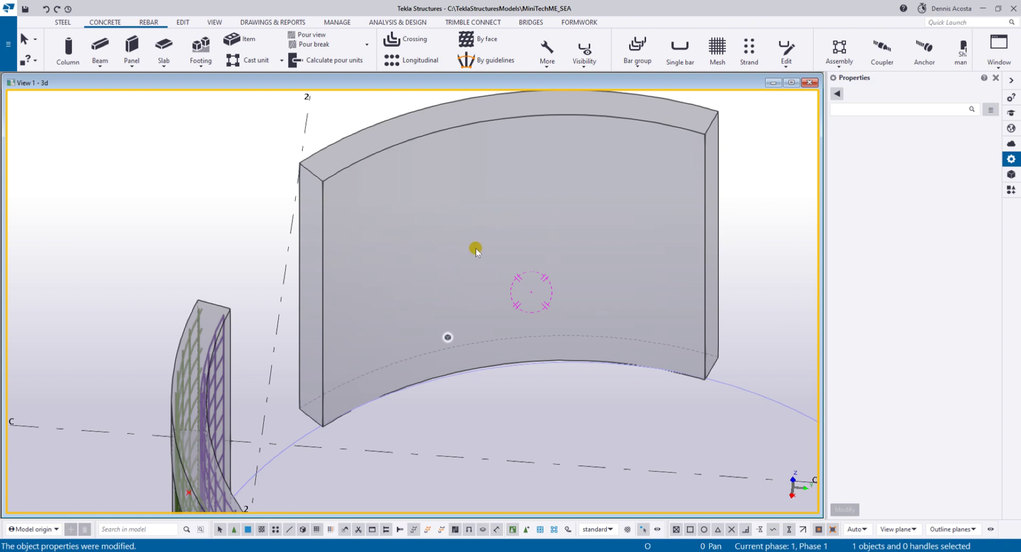
ctrl+middle_drag(518, 167, 547, 278)
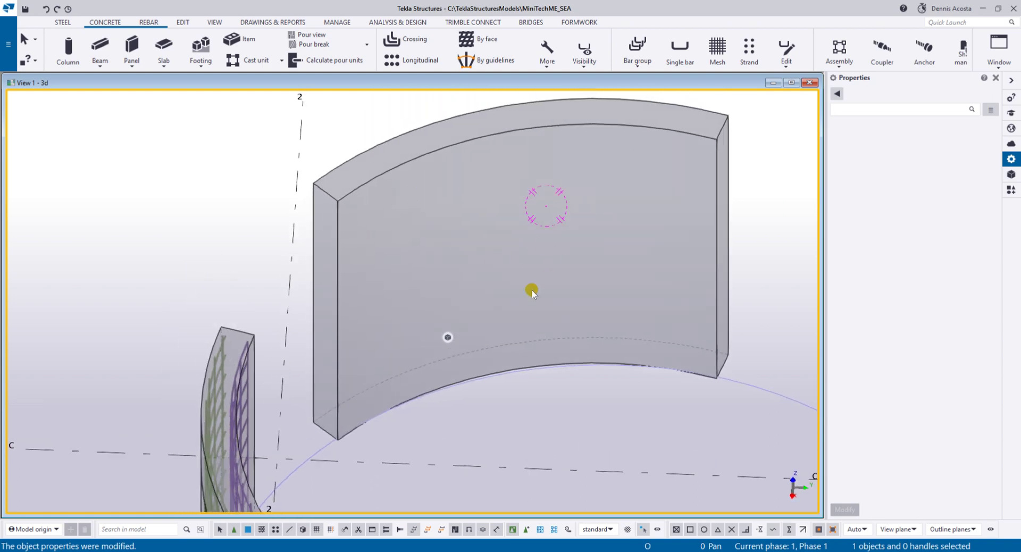
scroll(537, 298, down, 3)
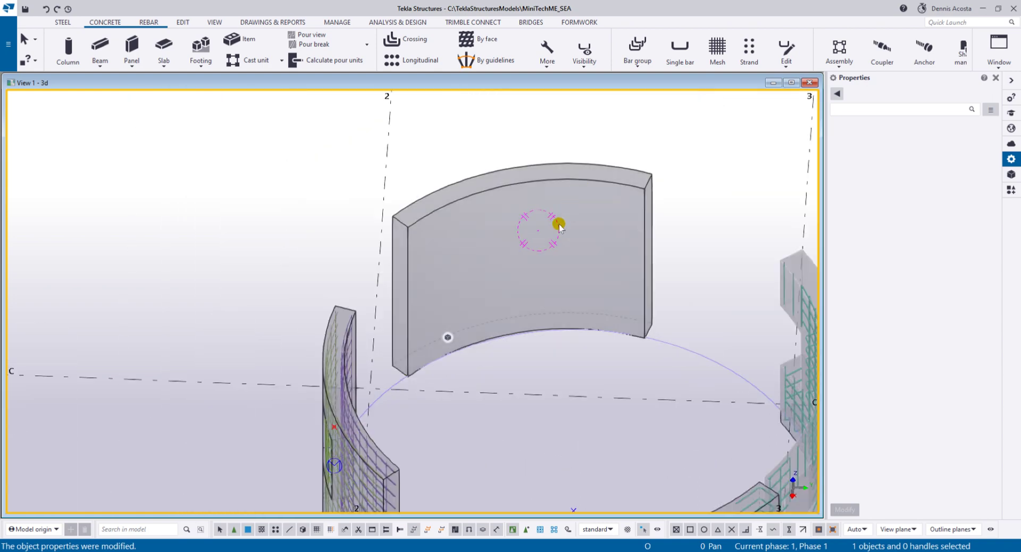
ctrl+middle_drag(497, 337, 312, 247)
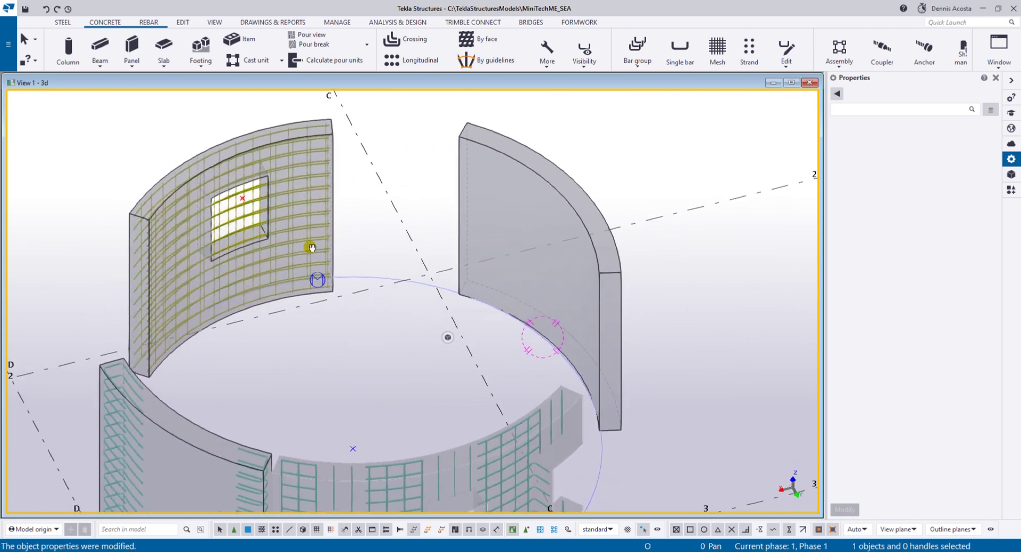
scroll(265, 214, up, 5)
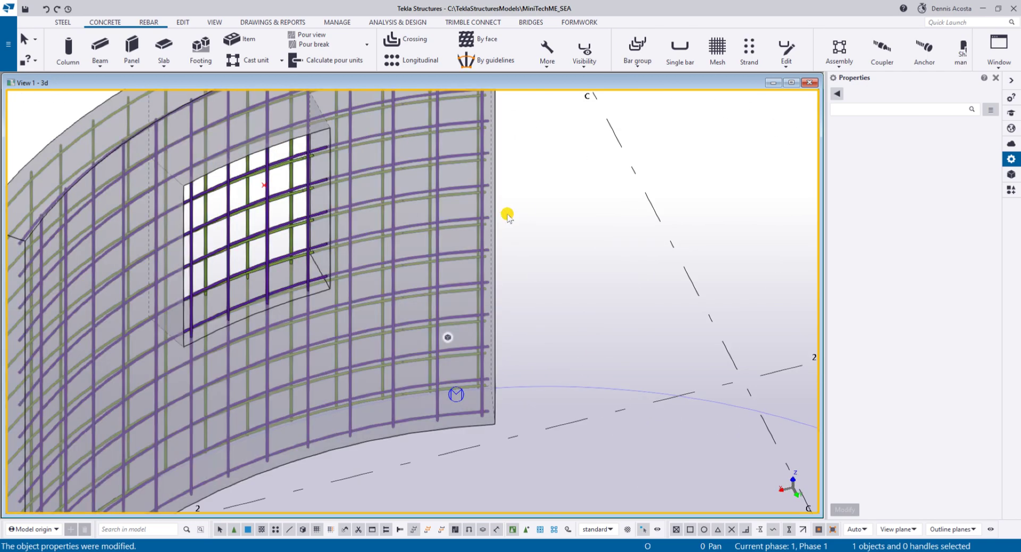
click(495, 209)
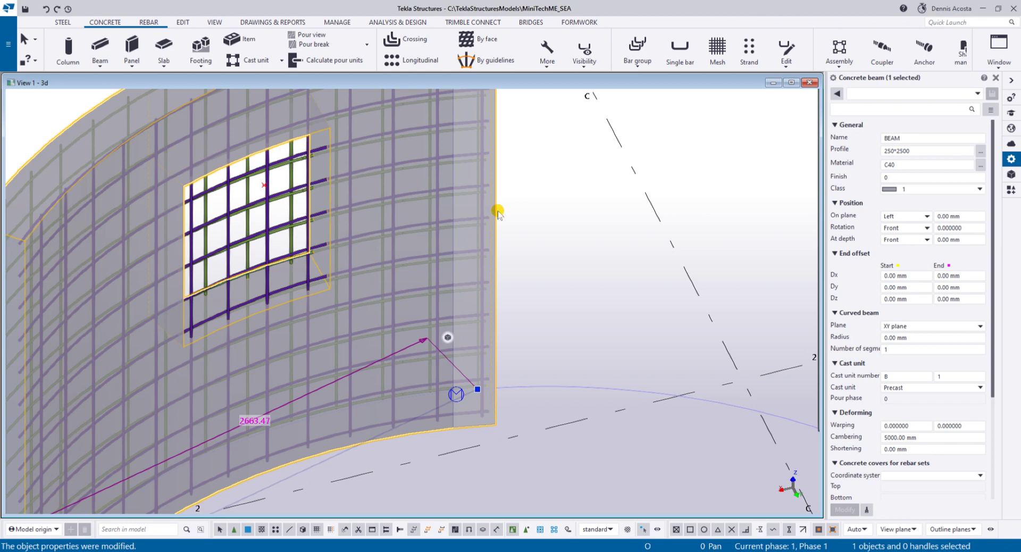
key(Delete)
key(ctrl+z)
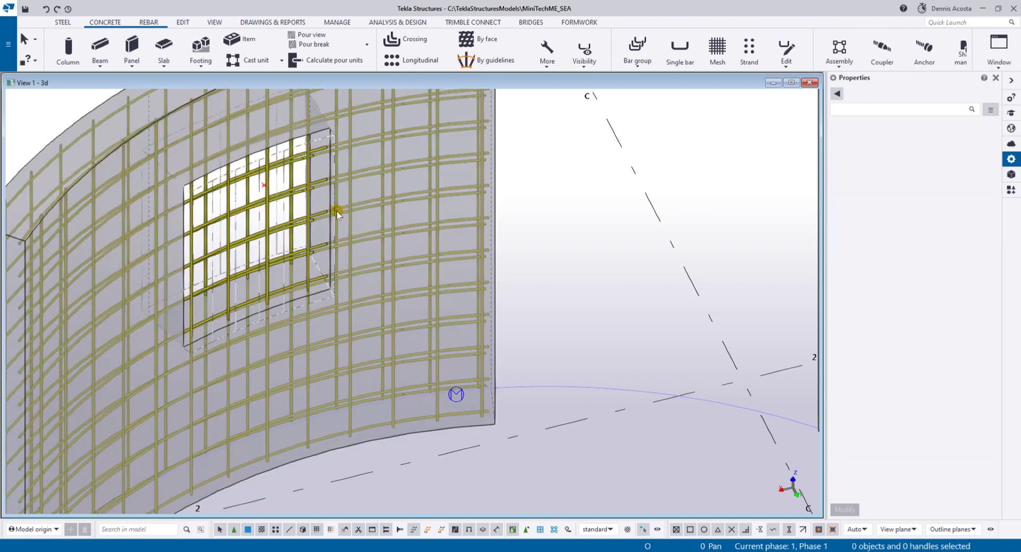
Step: Copy the window opening's panel cut from the reinforced curved wall to the cambered wall, using copy to another object
click(289, 209)
right_click(286, 212)
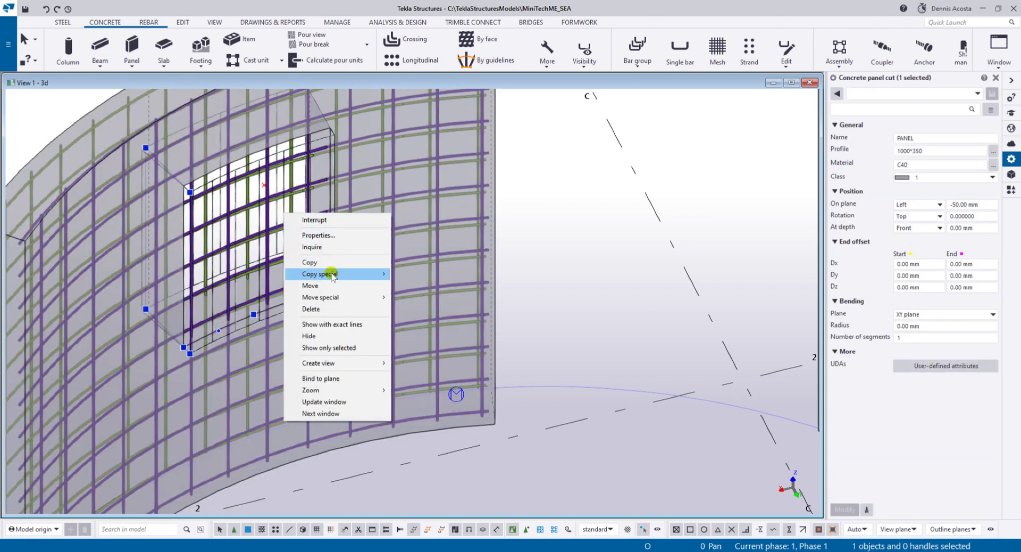
mouse_move(332, 273)
click(422, 311)
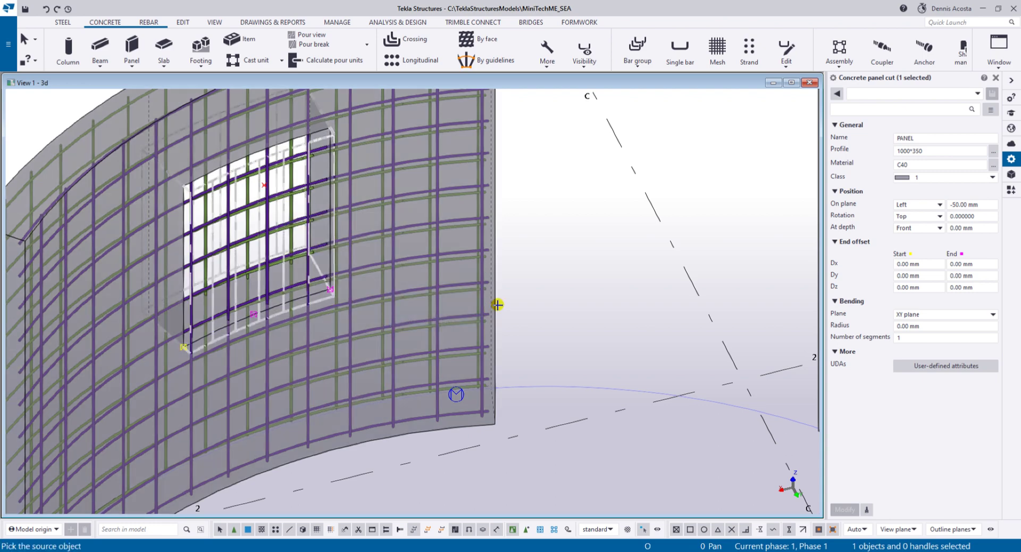
click(494, 307)
scroll(531, 319, down, 5)
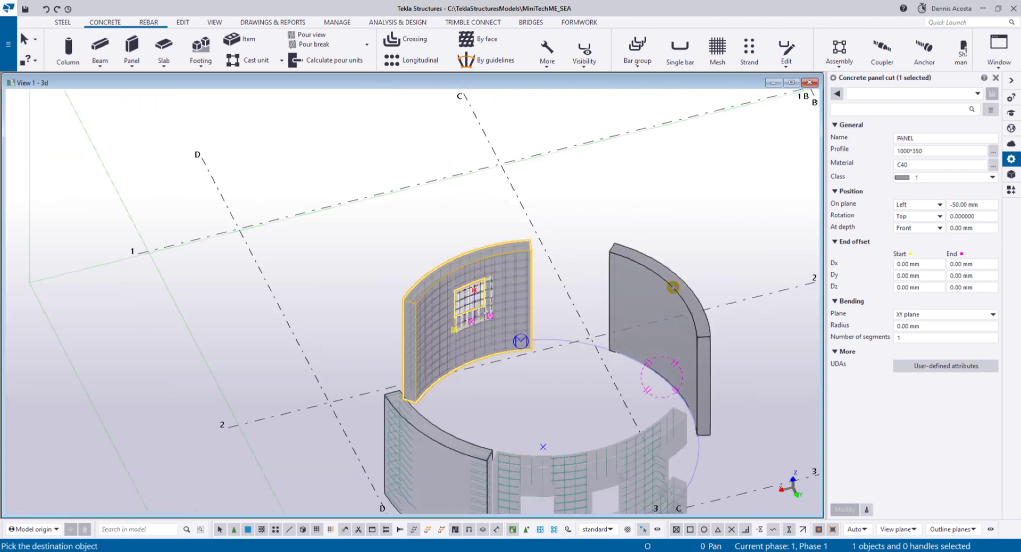
right_click(743, 242)
click(755, 246)
scroll(647, 335, up, 5)
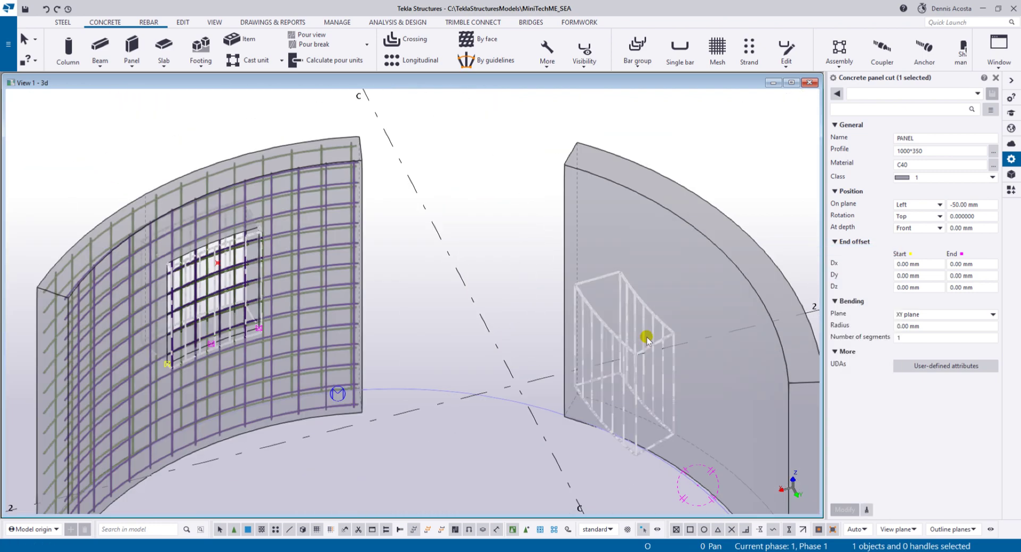
Step: Delete the panel cut copied into the cambered wall
click(647, 354)
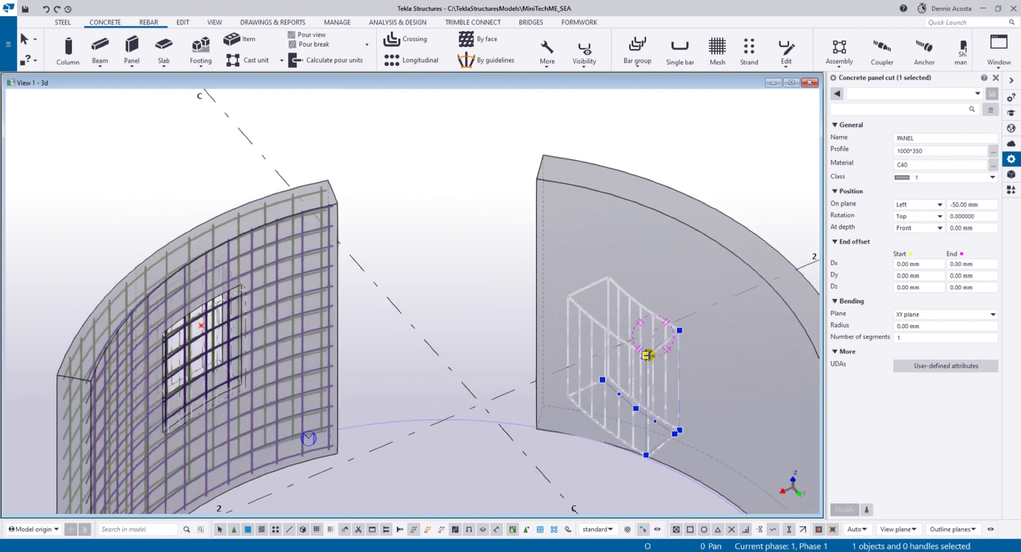
key(Delete)
scroll(660, 358, down, 5)
ctrl+middle_drag(634, 366, 696, 375)
scroll(697, 378, up, 6)
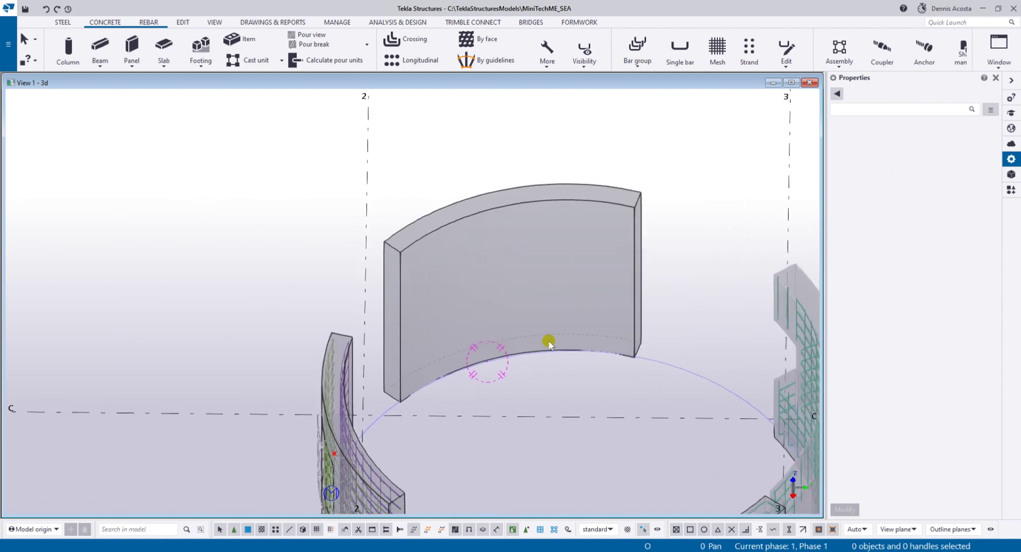
click(127, 47)
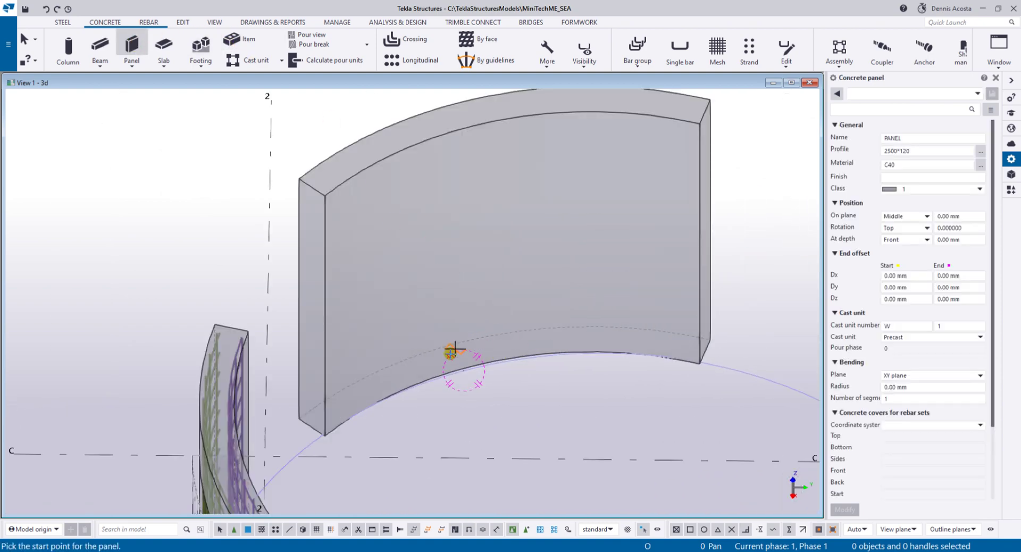
scroll(452, 355, up, 4)
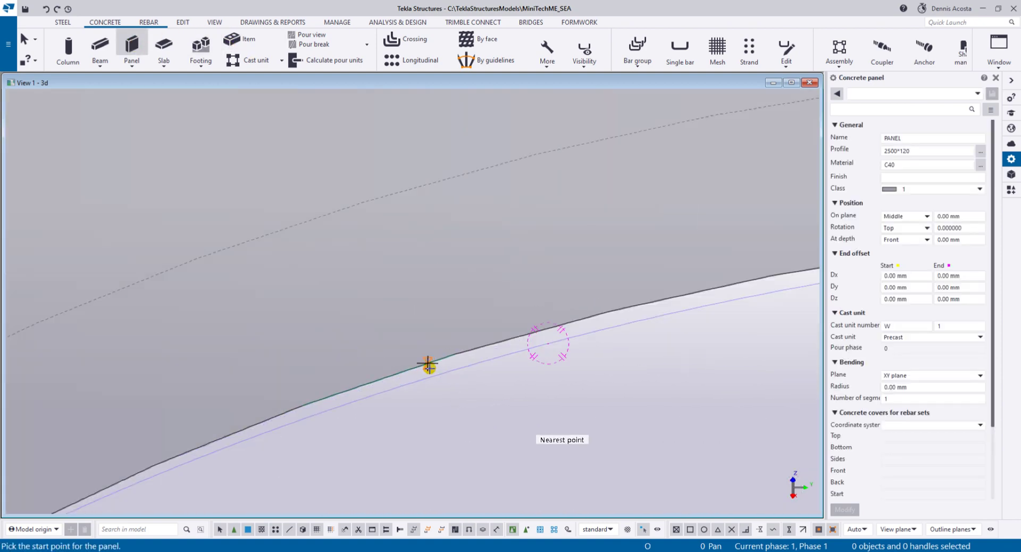
scroll(452, 353, down, 2)
right_click(531, 326)
click(530, 324)
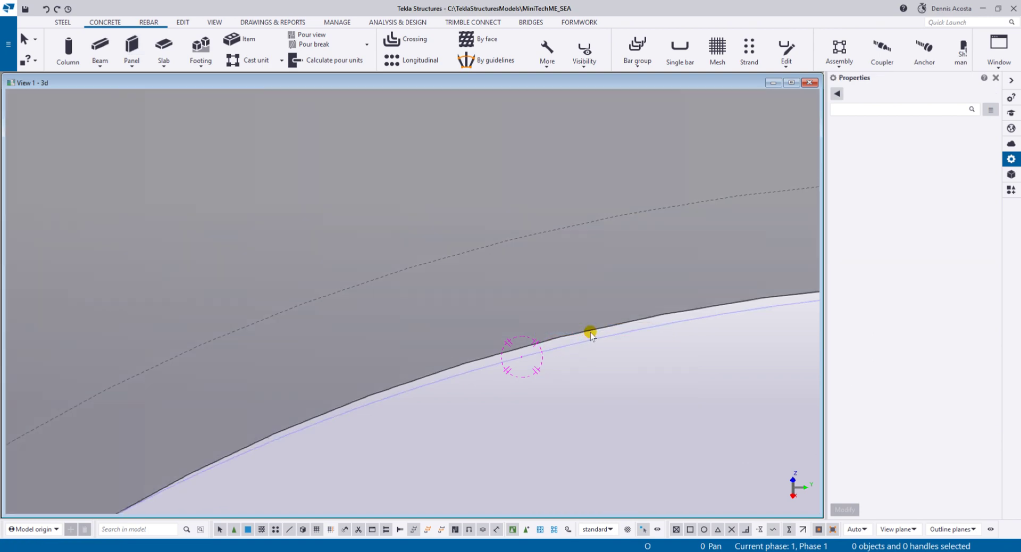
Step: Fit the cambered wall closer to the construction circle by setting its cambering to -5500 mm, and clear the selection
click(590, 334)
scroll(552, 370, down, 3)
scroll(557, 365, up, 3)
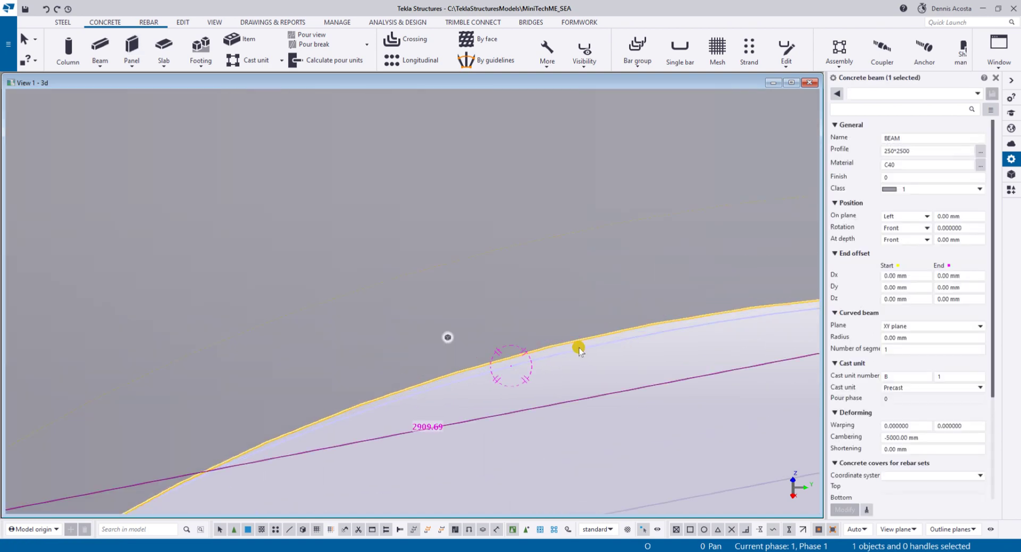
scroll(579, 352, down, 3)
scroll(628, 343, up, 3)
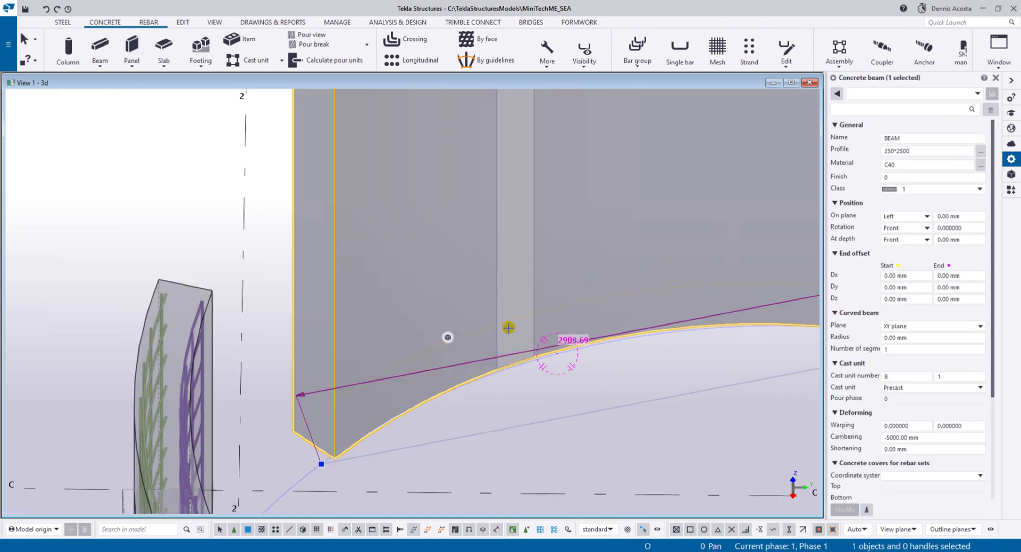
right_click(530, 346)
click(553, 211)
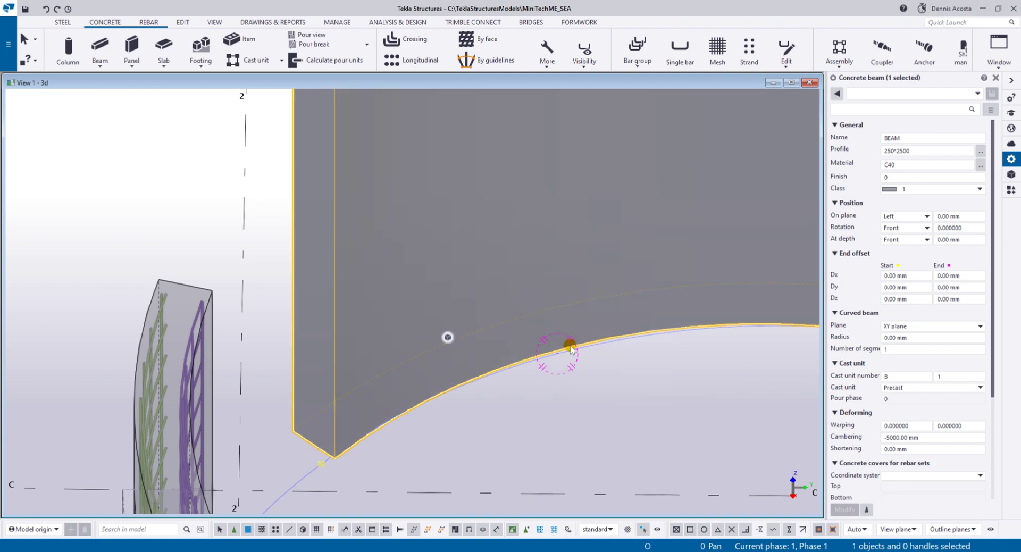
click(925, 437)
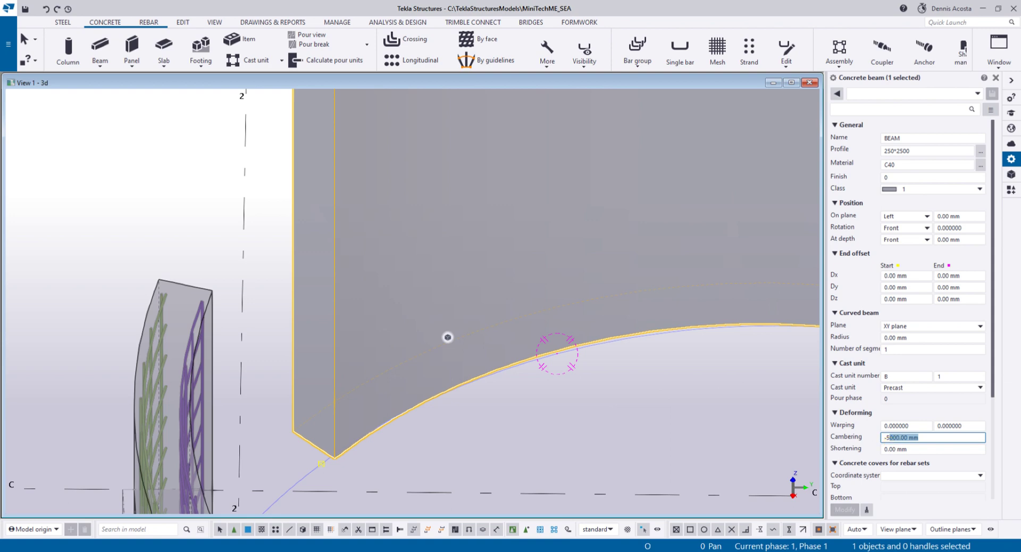
text(-5500)
key(Return)
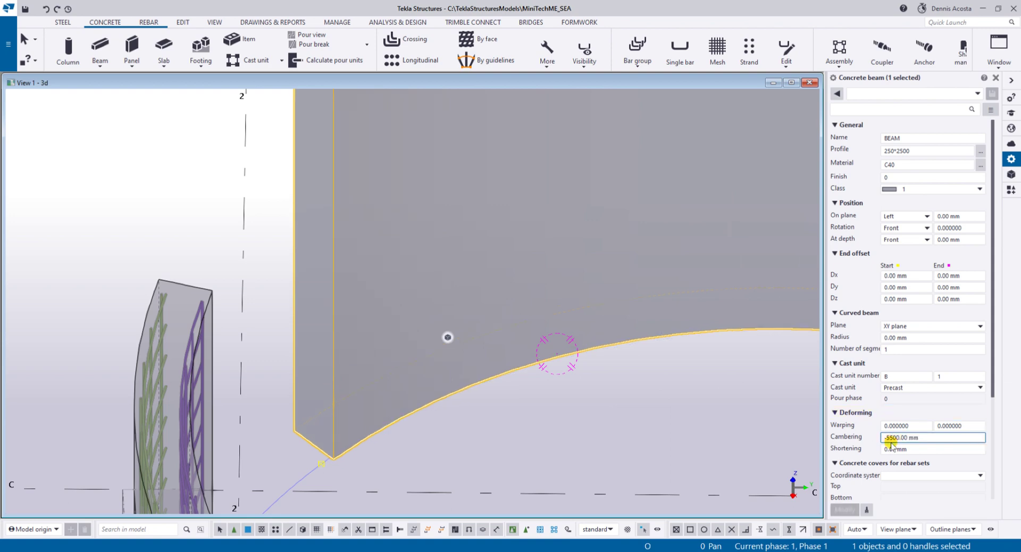
middle_drag(721, 382, 485, 337)
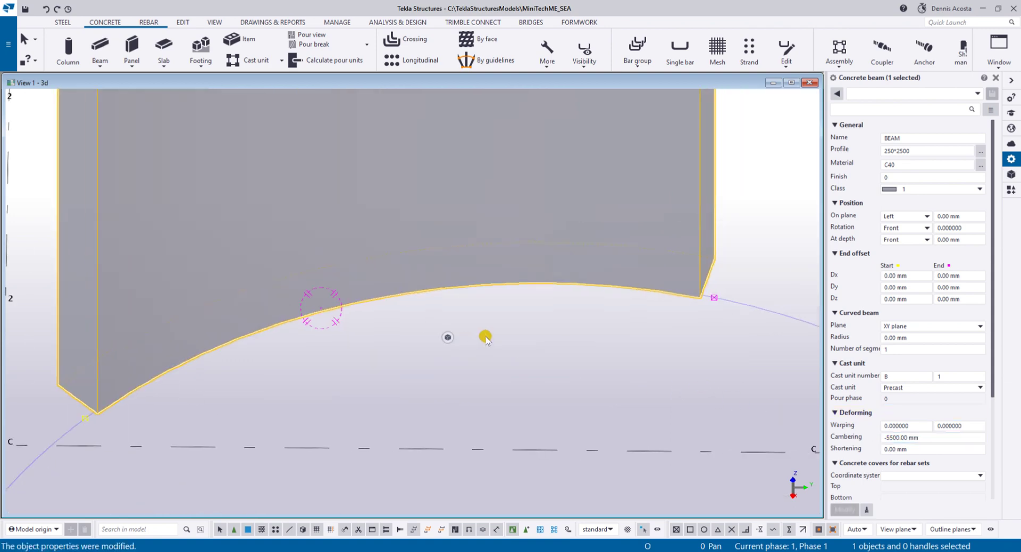
click(452, 317)
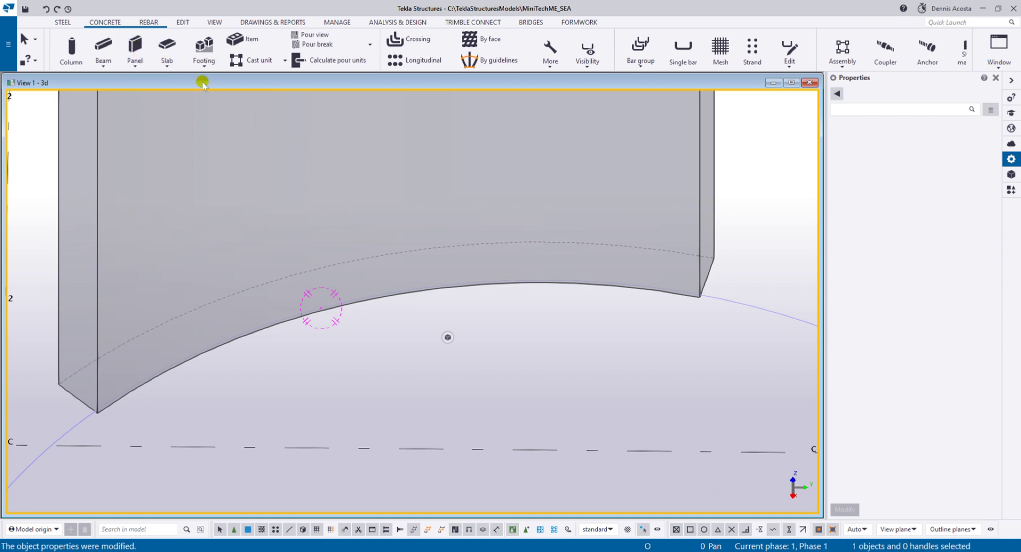
Step: Model a concrete panel with profile 1000*400 through three points along the cambered wall's curved base edge
click(135, 48)
double_click(916, 149)
text(1000*400)
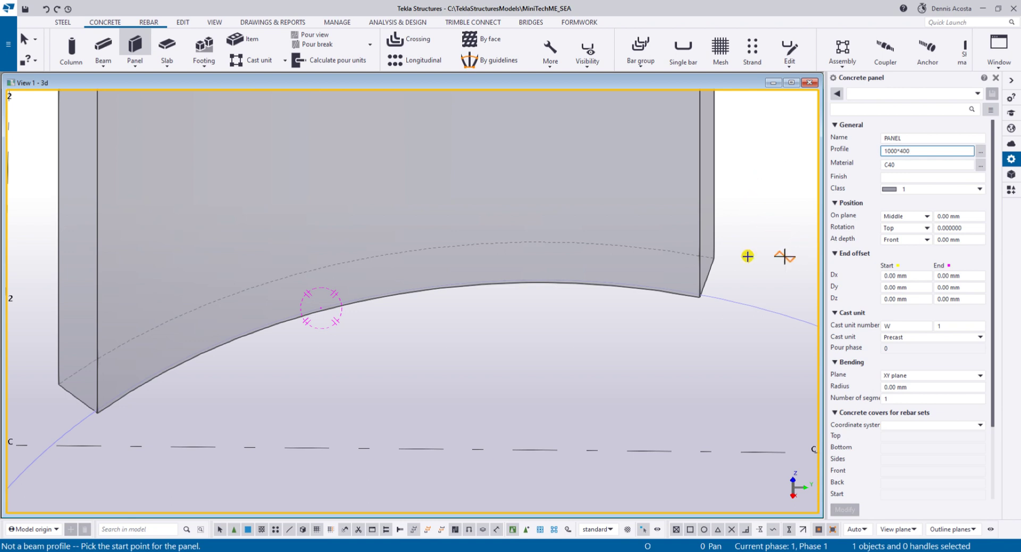
scroll(330, 309, up, 4)
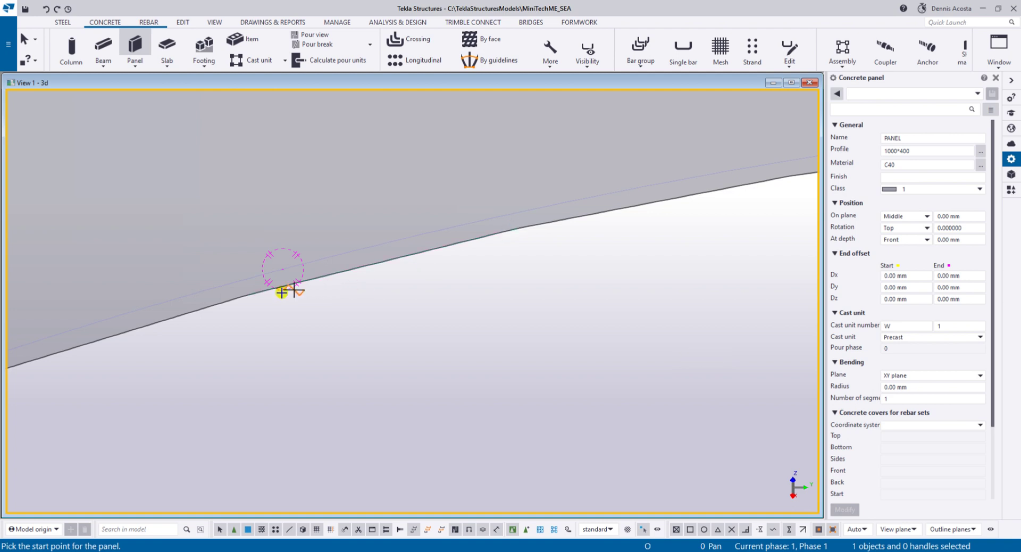
click(247, 295)
scroll(447, 292, down, 5)
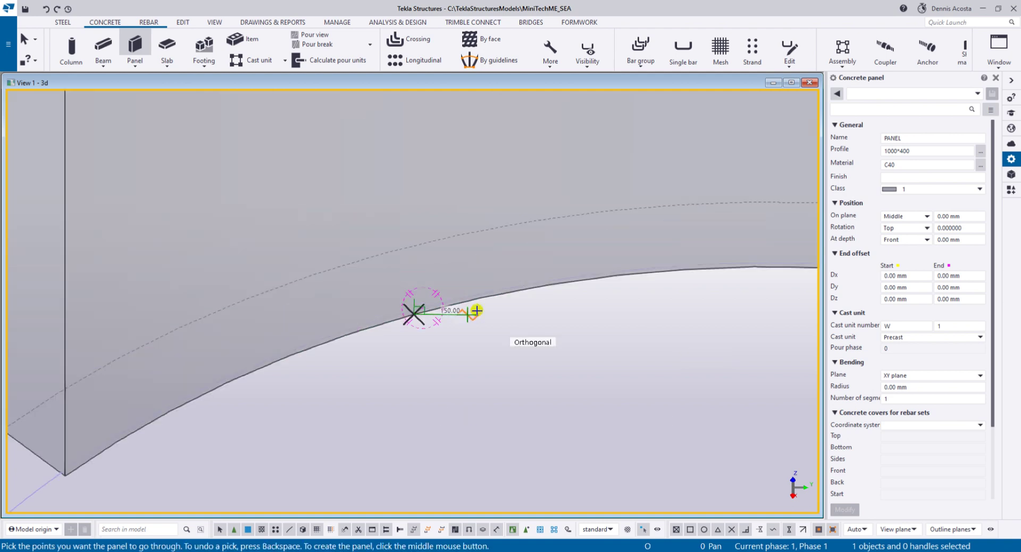
click(545, 286)
click(683, 269)
middle_click(670, 288)
right_click(629, 296)
click(641, 301)
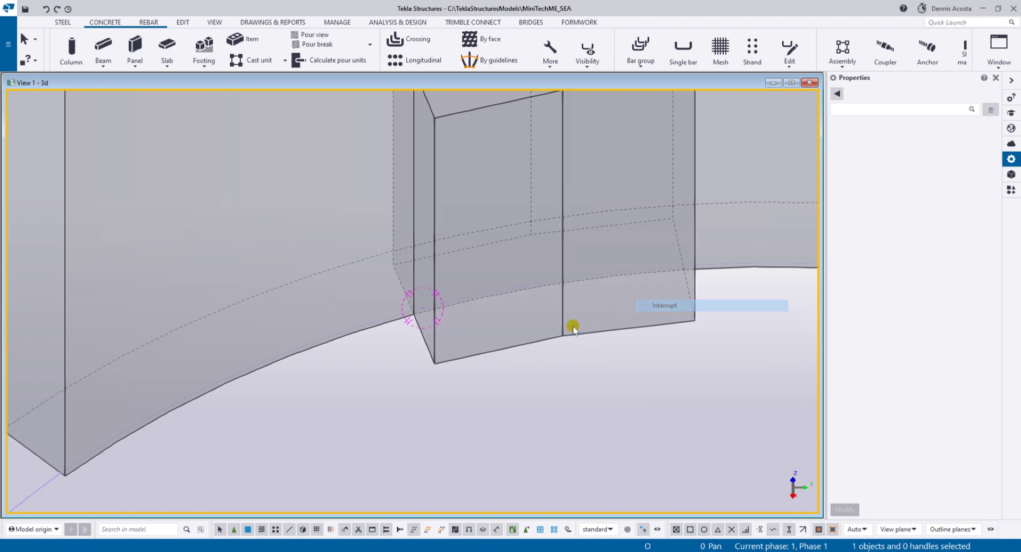
Step: Curve the new panel by setting the corner chamfer at its middle point to Arc point
click(565, 333)
click(547, 285)
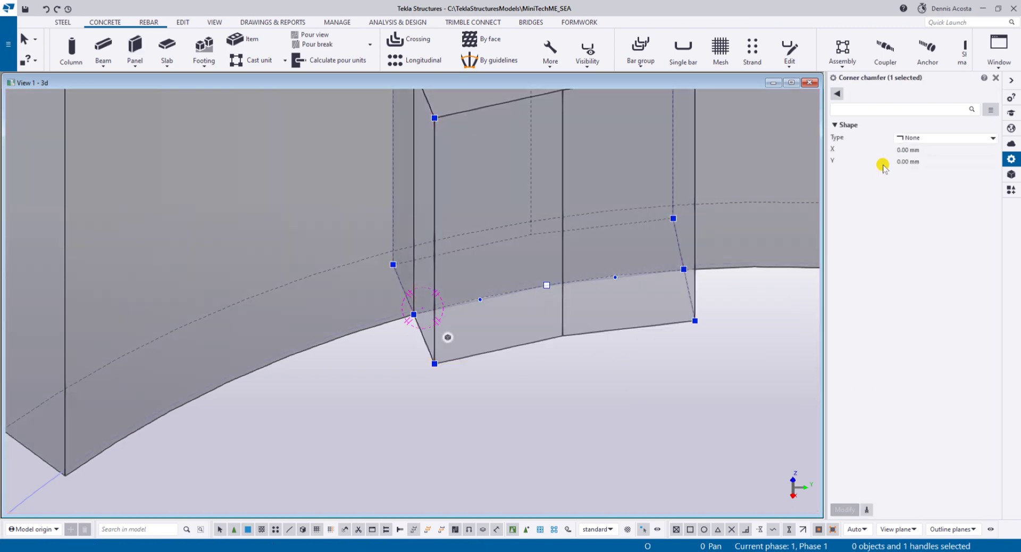
click(924, 139)
click(921, 195)
click(844, 509)
scroll(676, 319, down, 5)
scroll(665, 321, up, 4)
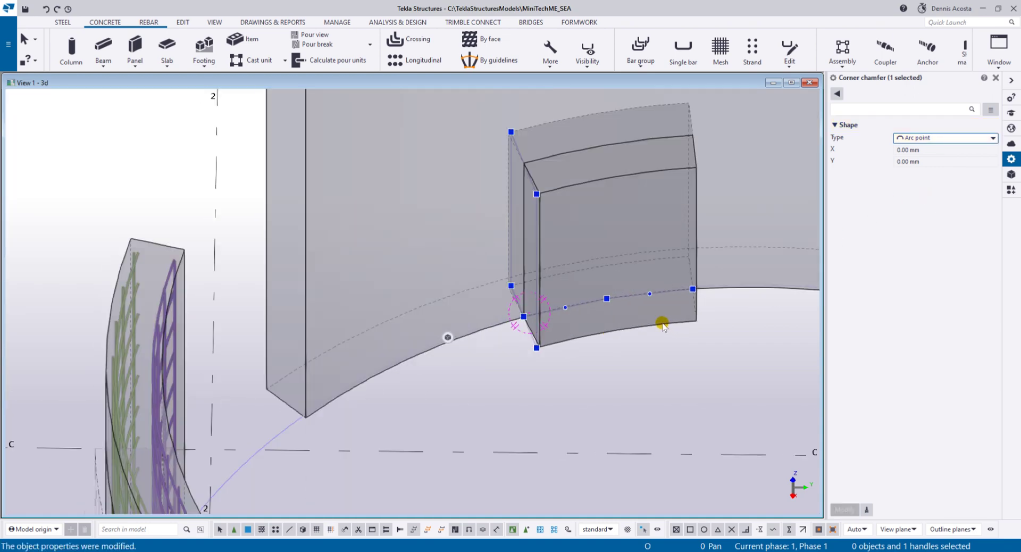
Step: Set the curved panel's on-plane position to Left with a -50 mm offset so it passes through the wall
click(661, 323)
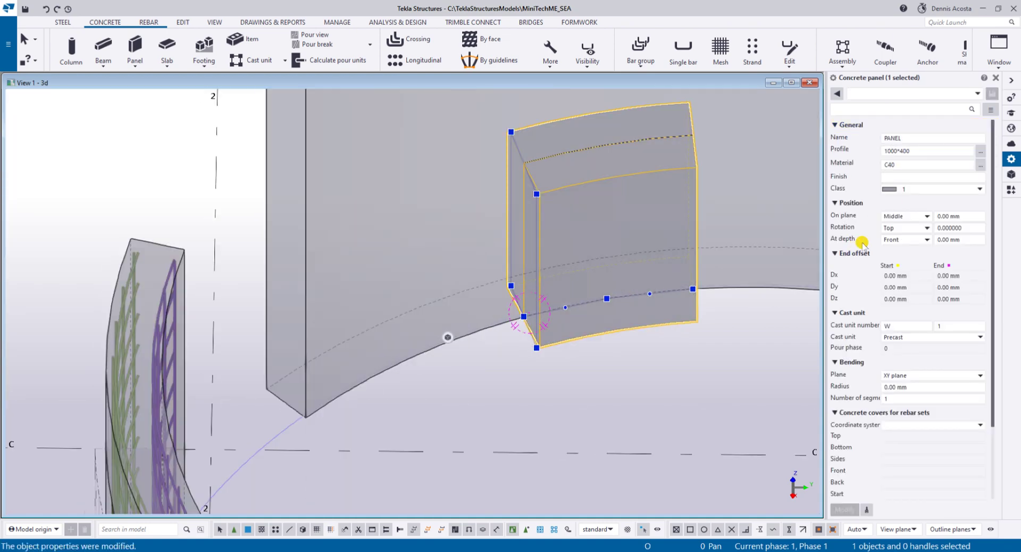
click(922, 241)
click(915, 215)
click(915, 215)
click(902, 247)
middle_click(900, 247)
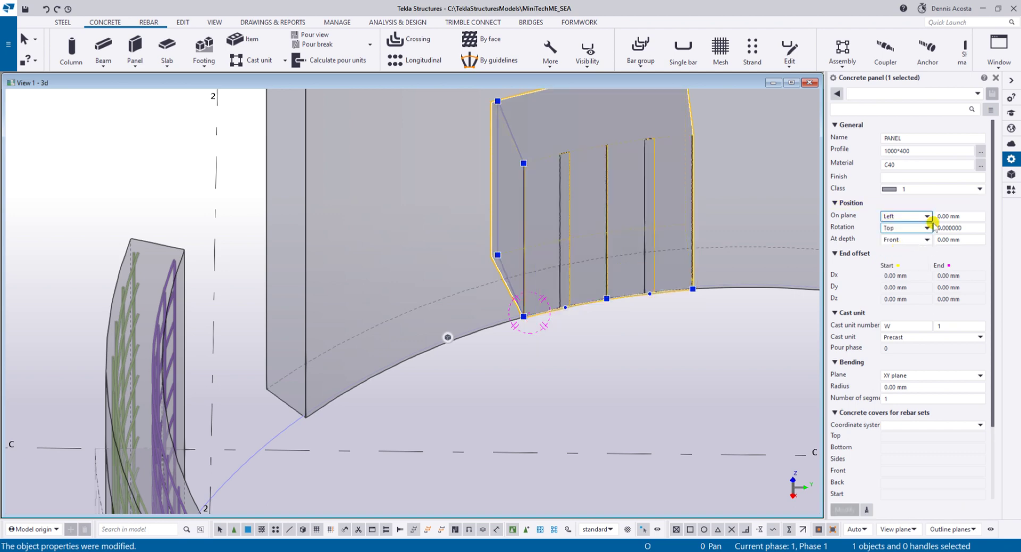
drag(967, 216, 885, 221)
text(50)
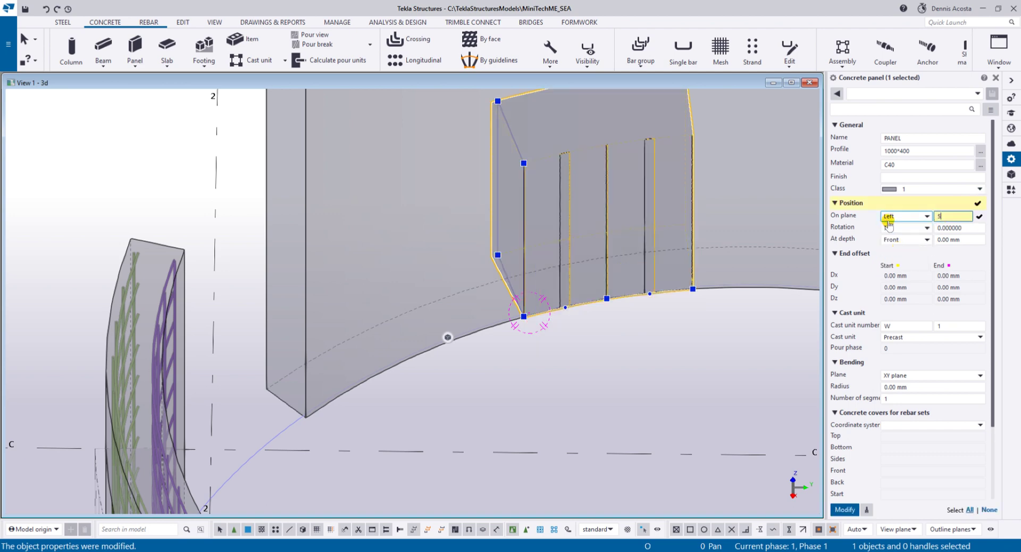
middle_click(889, 225)
text(-50.00)
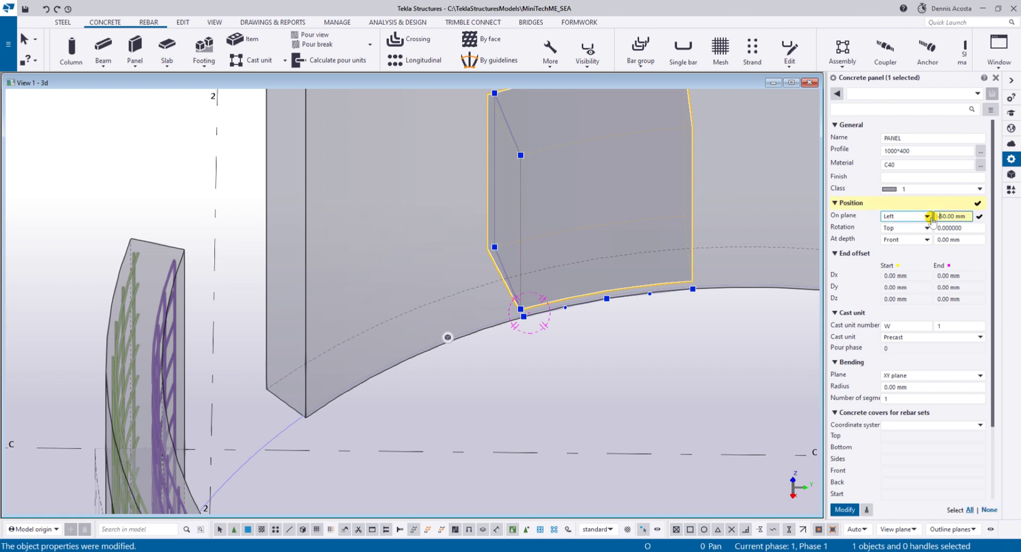
middle_click(906, 228)
scroll(690, 312, down, 3)
click(704, 345)
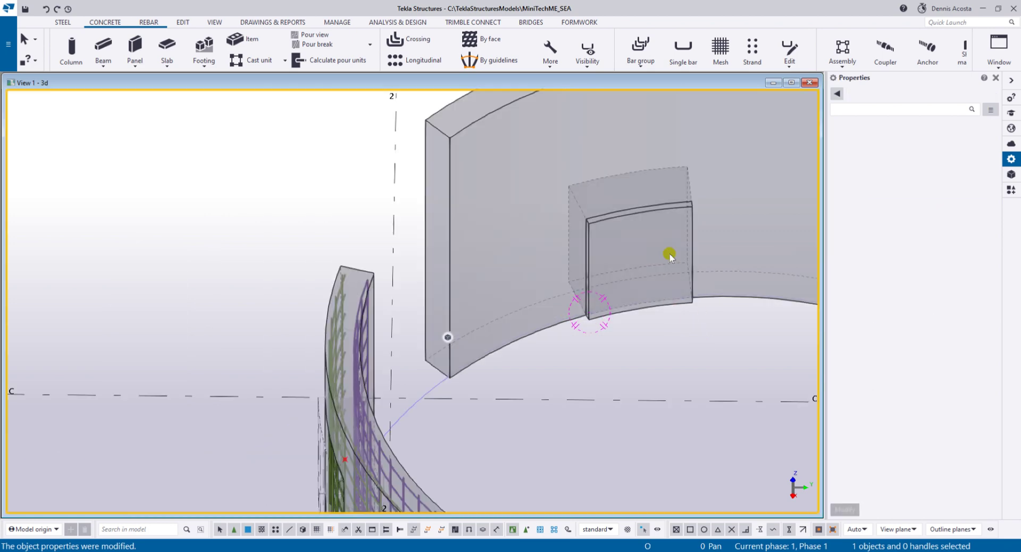
Step: Move the curved panel up with a linear move of 1000 mm in dZ
click(685, 209)
right_click(685, 207)
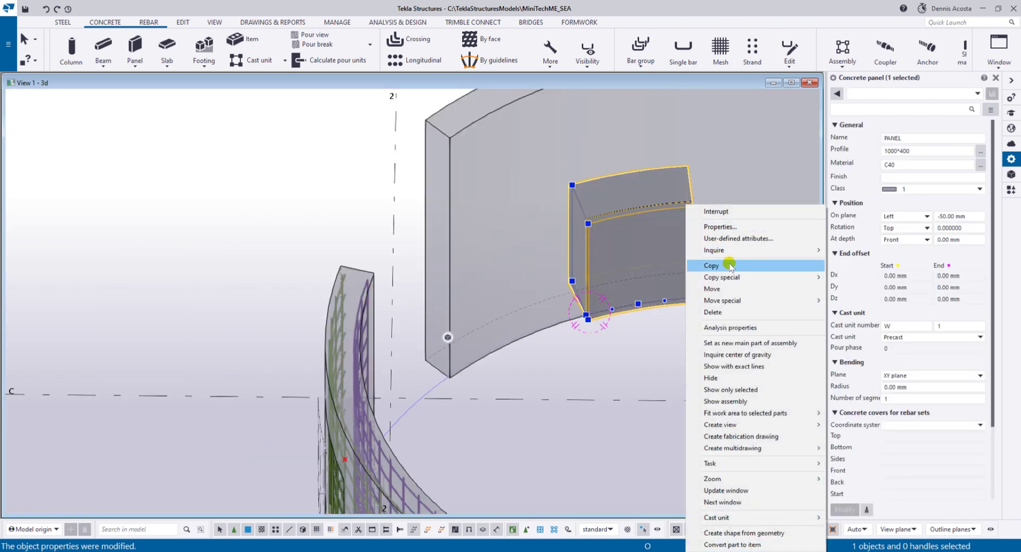
mouse_move(755, 300)
click(845, 301)
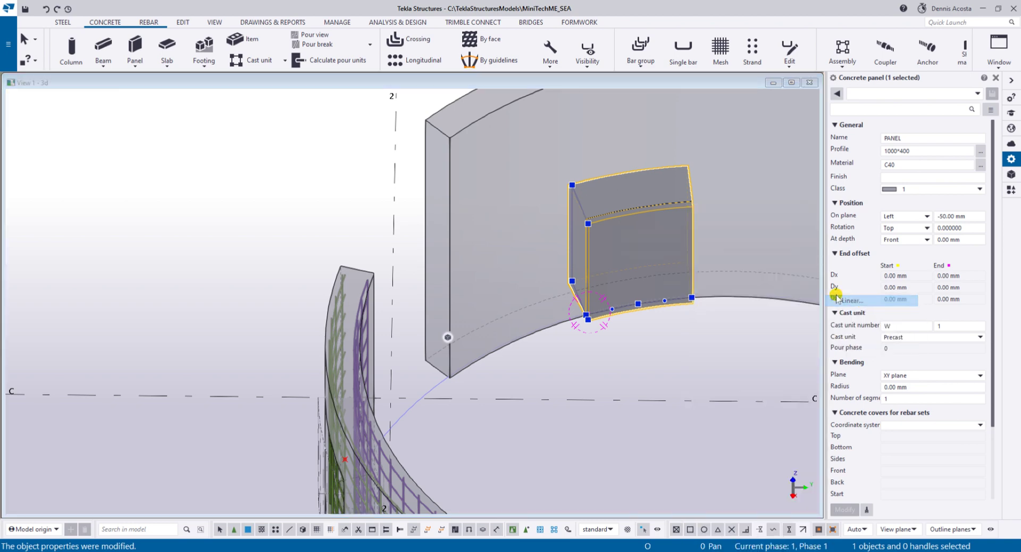
double_click(684, 280)
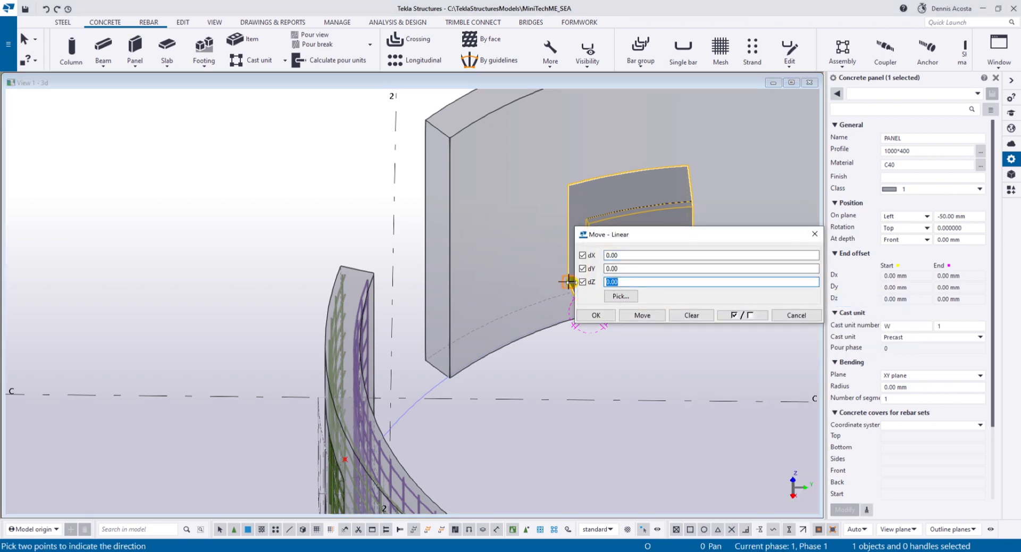
click(639, 319)
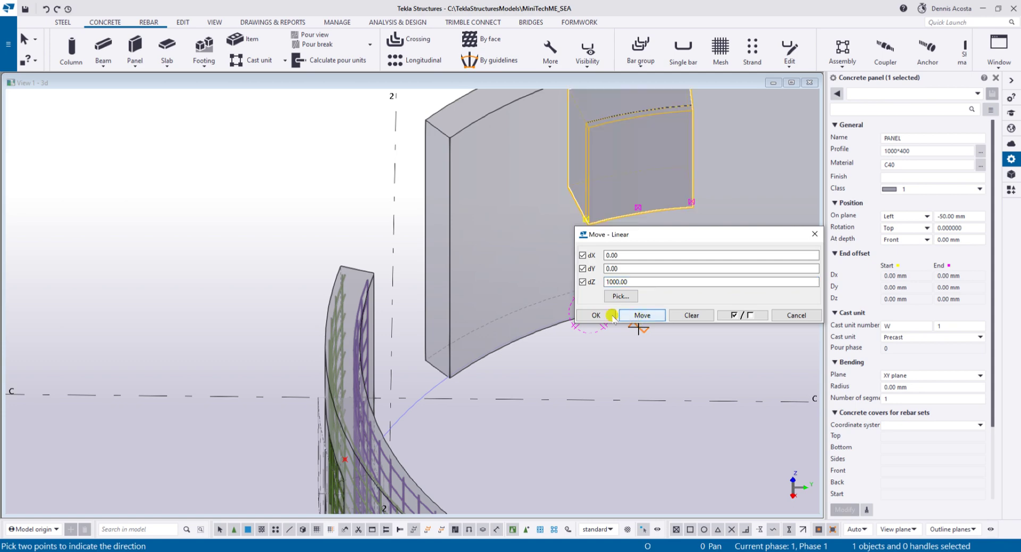
click(599, 316)
right_click(555, 161)
click(565, 167)
Step: Cut a window opening in the cambered wall using the curved panel as a part cut, and delete the cutting panel
click(602, 269)
click(602, 273)
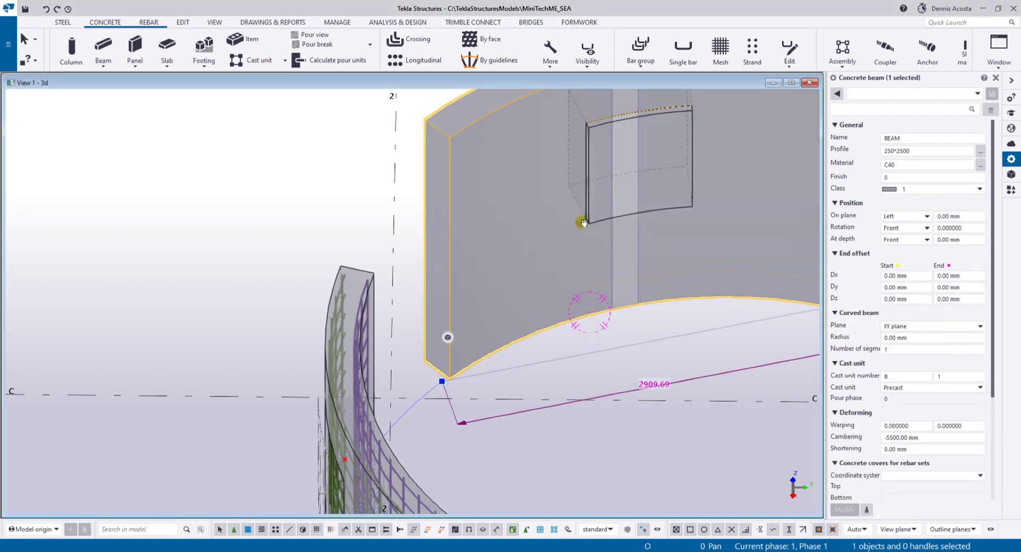
middle_drag(611, 187, 490, 310)
click(171, 23)
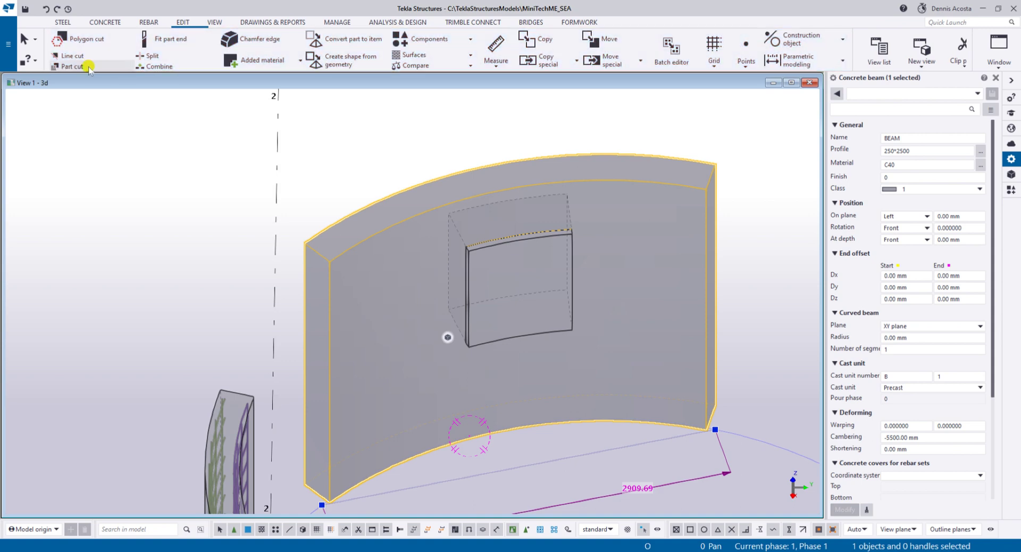
click(88, 66)
click(399, 184)
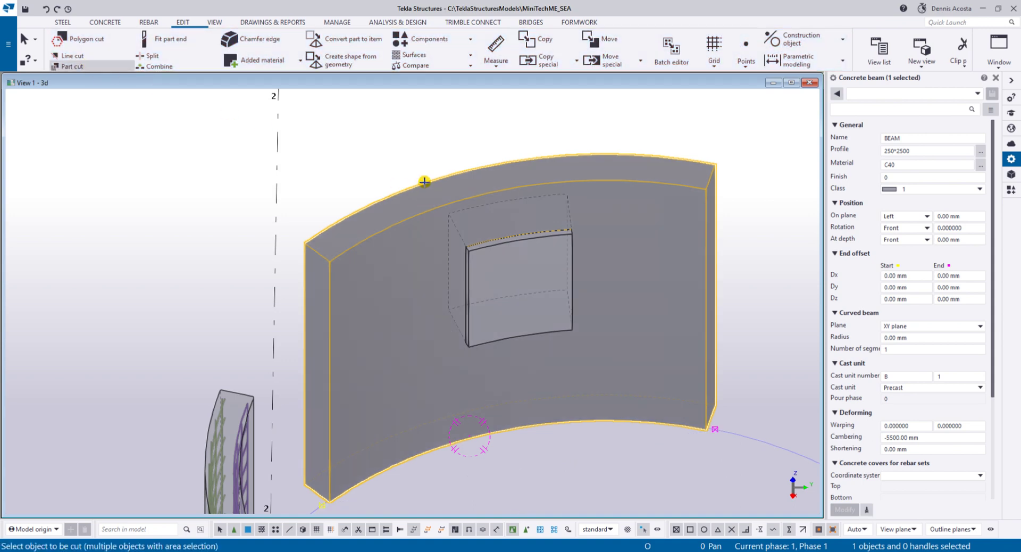
click(488, 246)
right_click(543, 238)
click(555, 245)
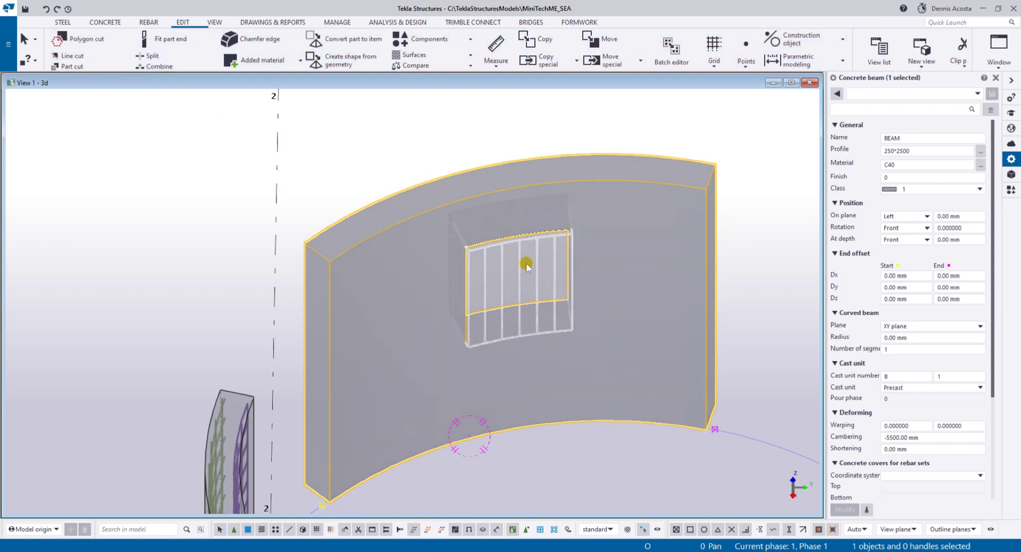
click(513, 278)
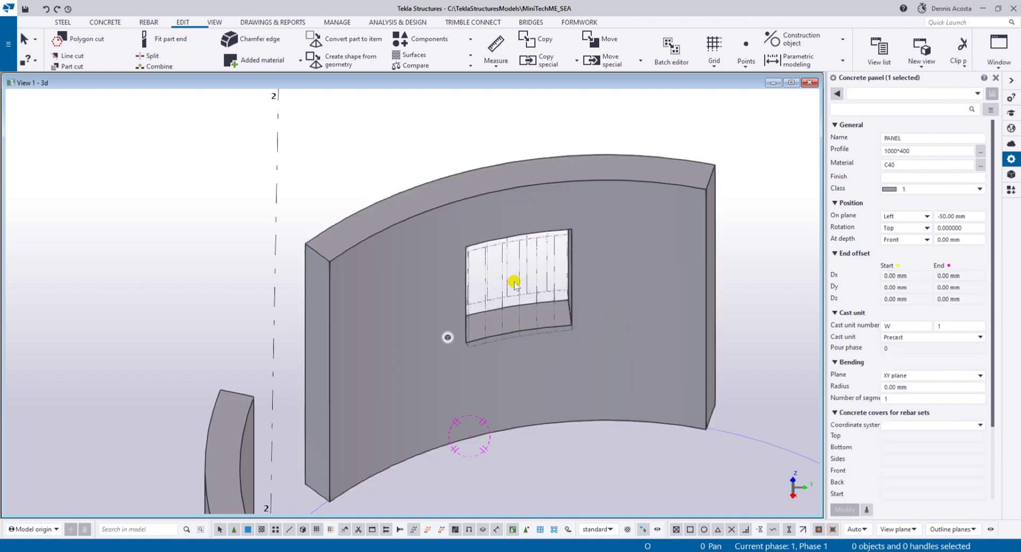
key(Delete)
Step: Create an undeformed view of the cambered wall with its window opening
scroll(517, 331, down, 2)
scroll(517, 330, down, 3)
scroll(447, 282, up, 4)
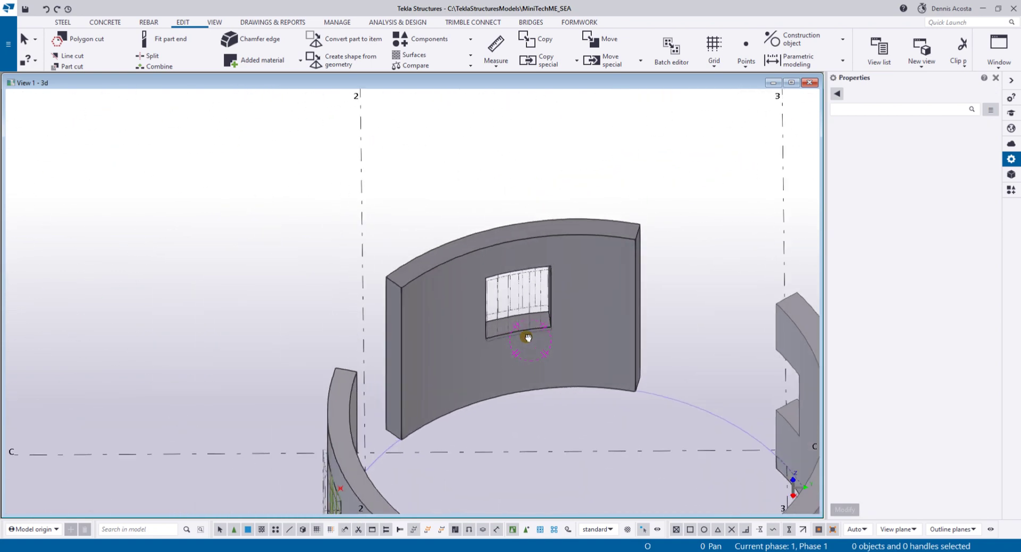
middle_drag(525, 337, 567, 335)
scroll(610, 321, up, 2)
click(389, 182)
right_click(770, 133)
click(787, 139)
mouse_move(416, 203)
ctrl+middle_down()
mouse_move(452, 194)
mouse_move(414, 197)
ctrl+middle_up()
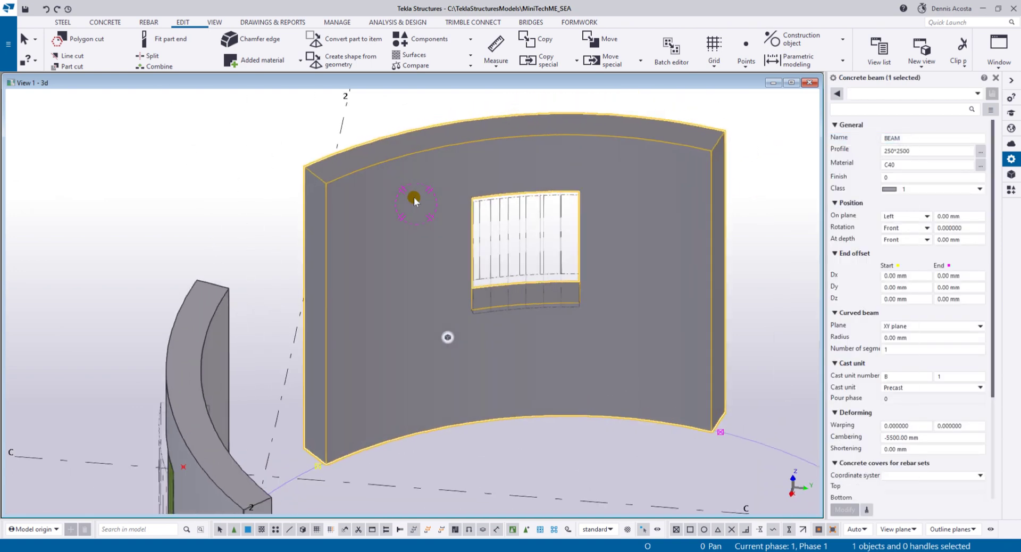
right_click(403, 165)
click(382, 162)
right_click(382, 162)
mouse_move(443, 384)
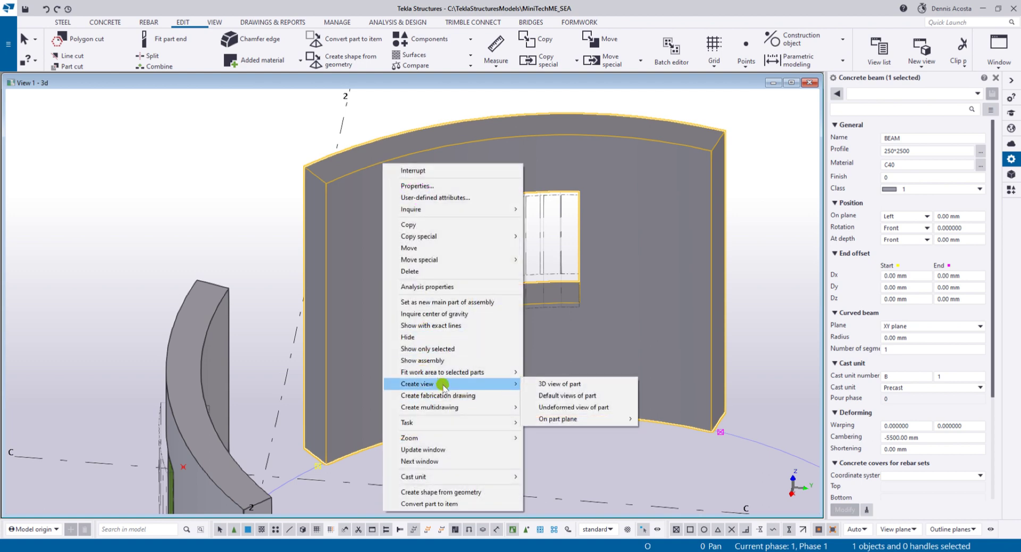
click(621, 408)
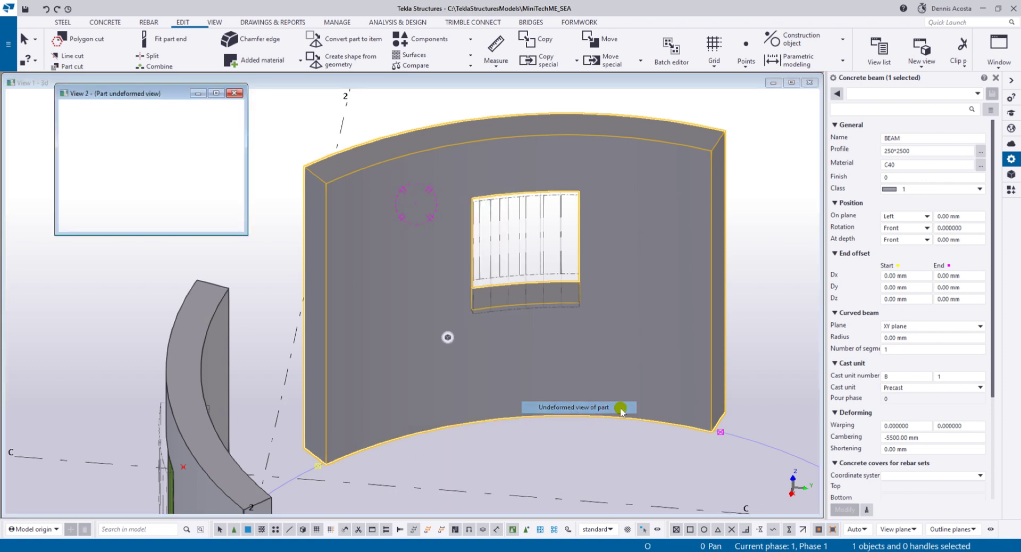
Step: Enlarge the undeformed view window, switch it to a flat plane view of the wall, and clear the selection
drag(246, 234, 778, 486)
ctrl+middle_drag(540, 335, 475, 295)
middle_drag(474, 295, 573, 340)
key(ctrl+p)
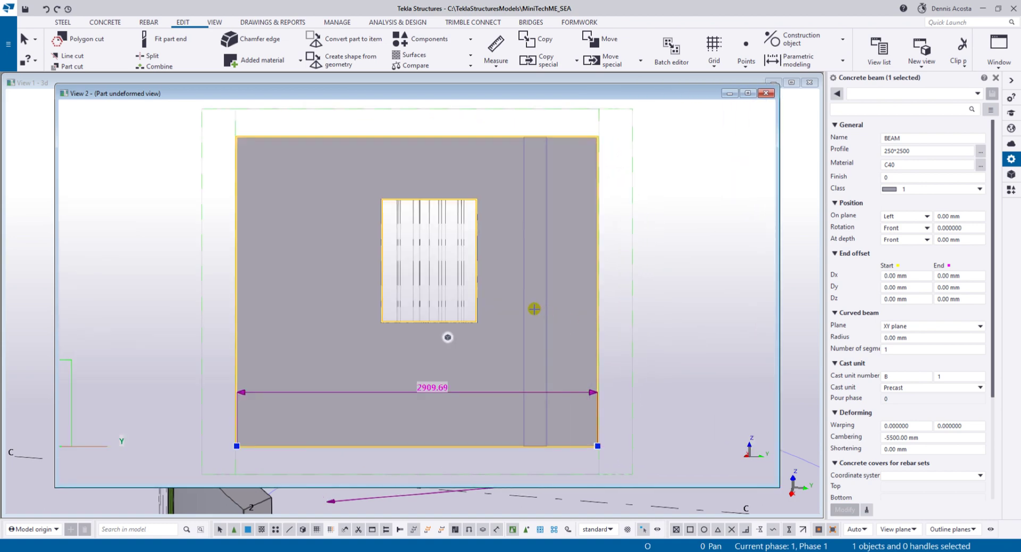
click(613, 294)
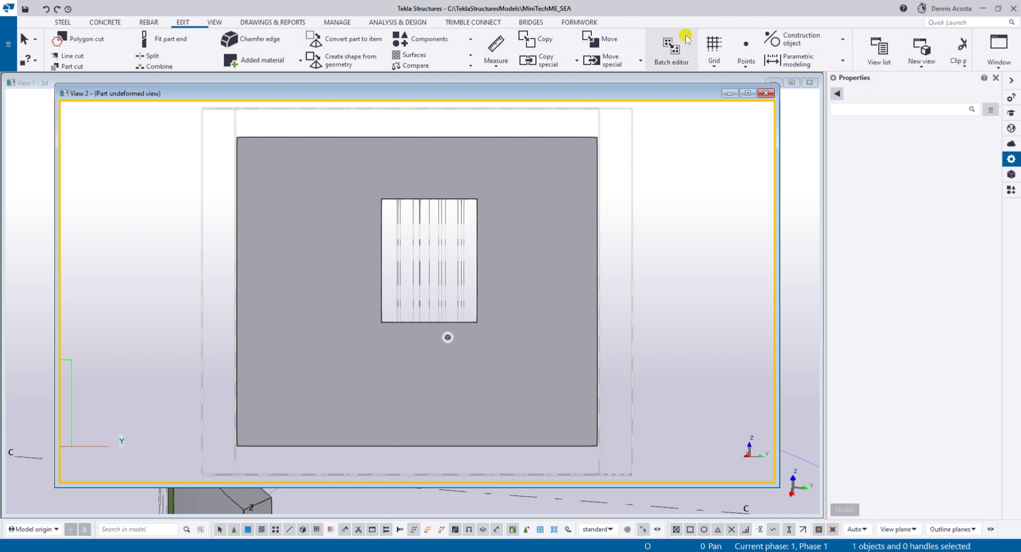
Step: Add a polygon A142 rebar mesh to the undeformed wall through its four corners, with longitudinal bars along the lower edge
click(714, 45)
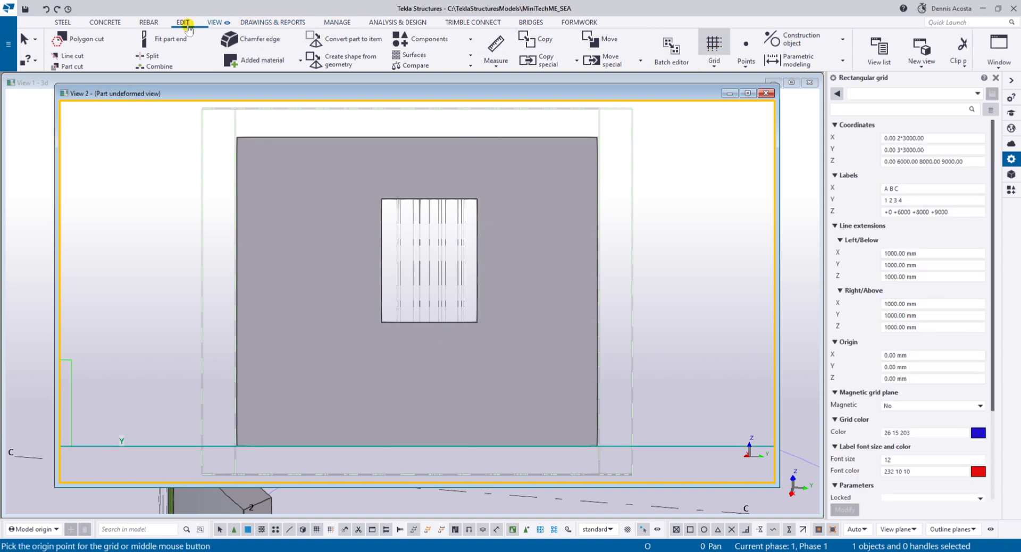
click(151, 22)
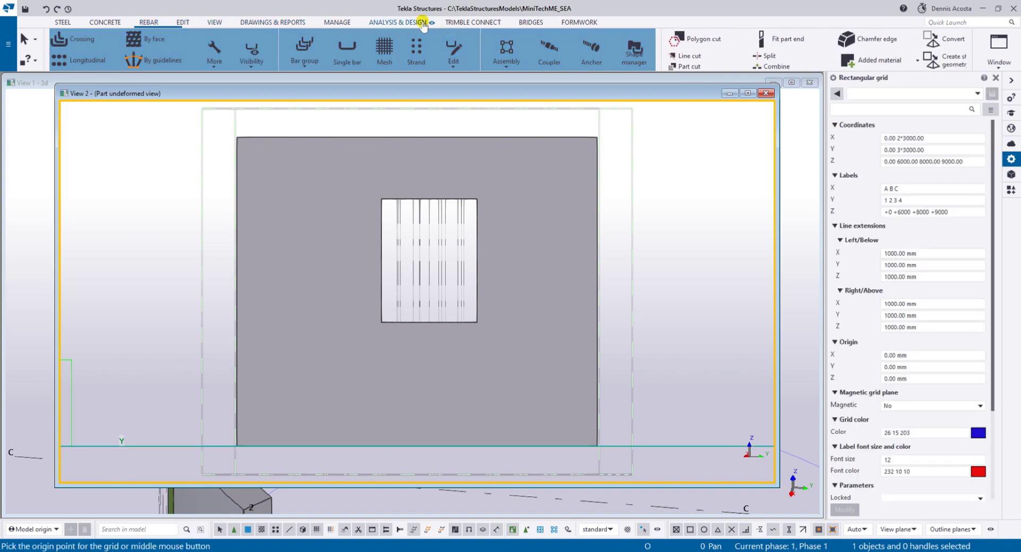
click(384, 51)
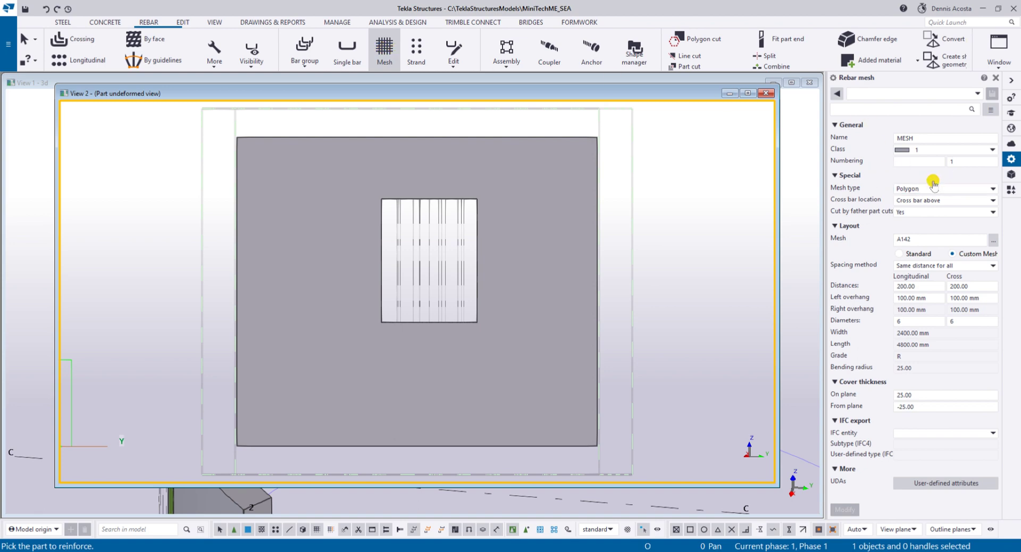
click(294, 146)
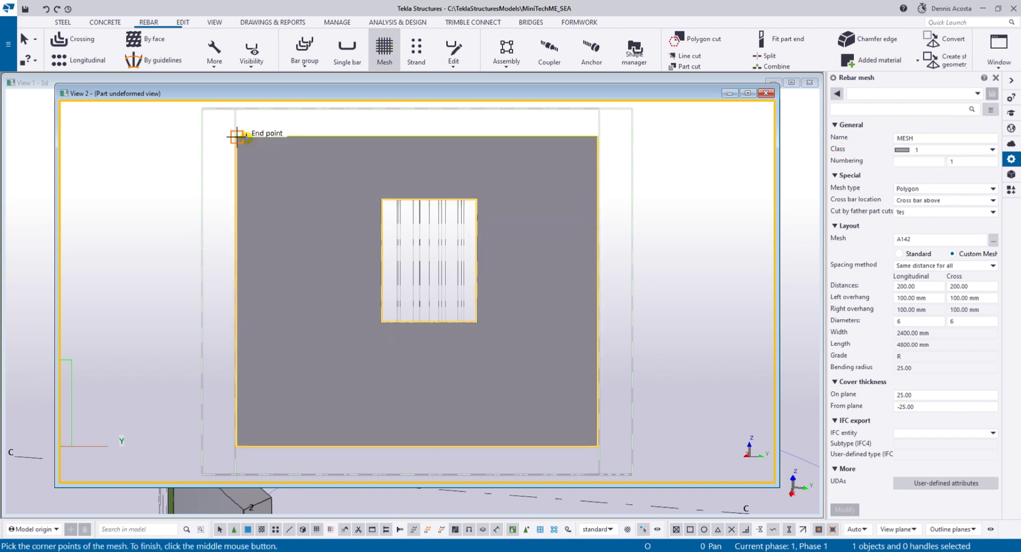
click(237, 137)
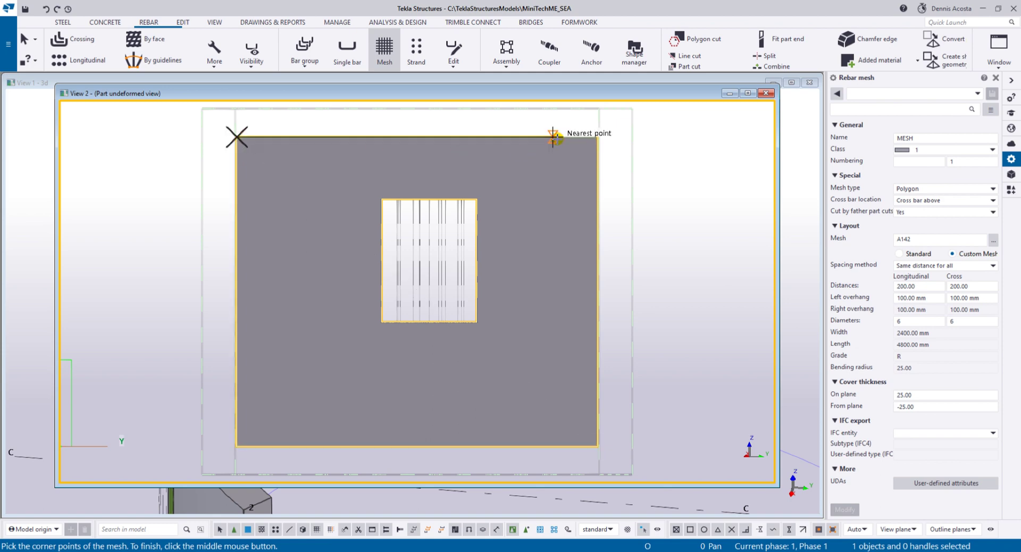
click(598, 137)
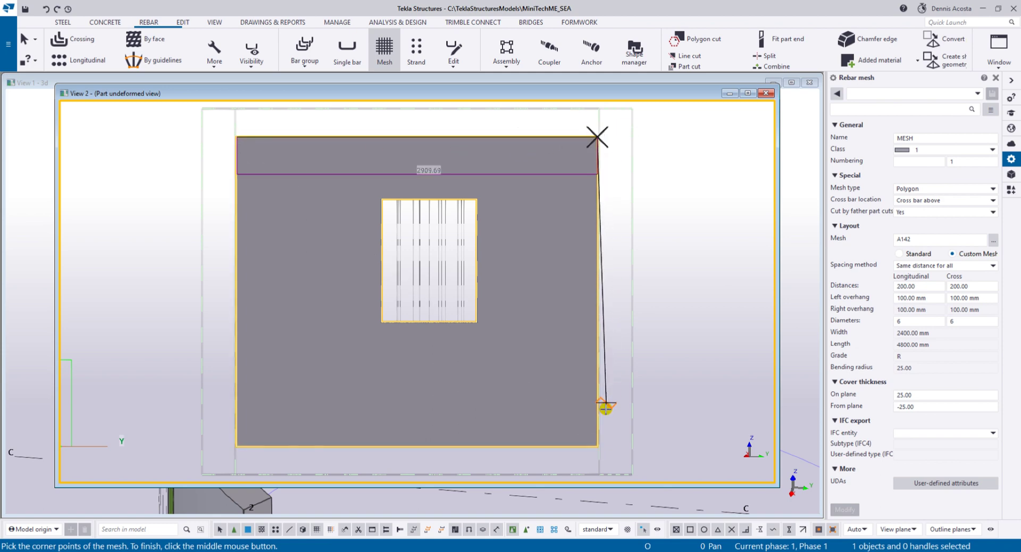
click(598, 446)
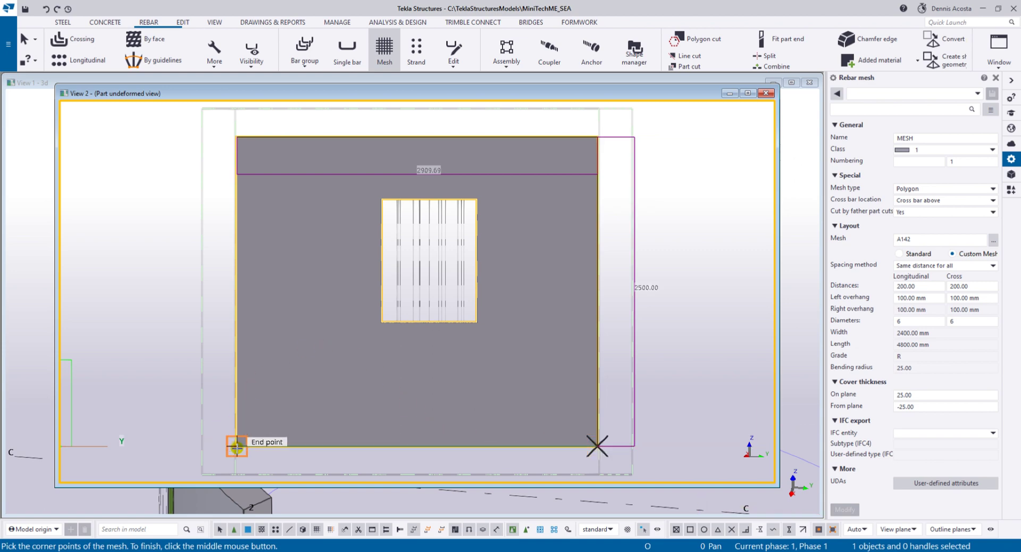
middle_click(157, 306)
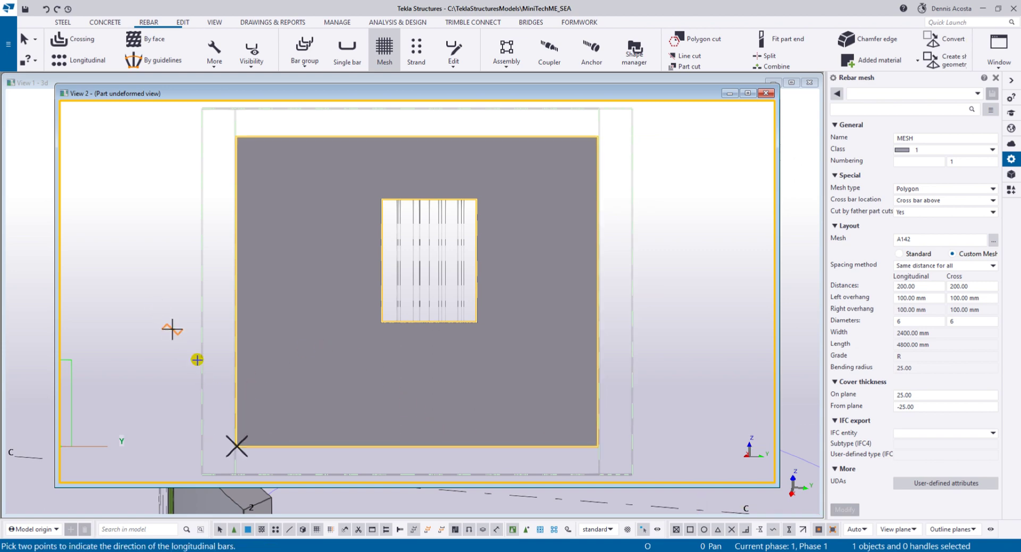
click(238, 447)
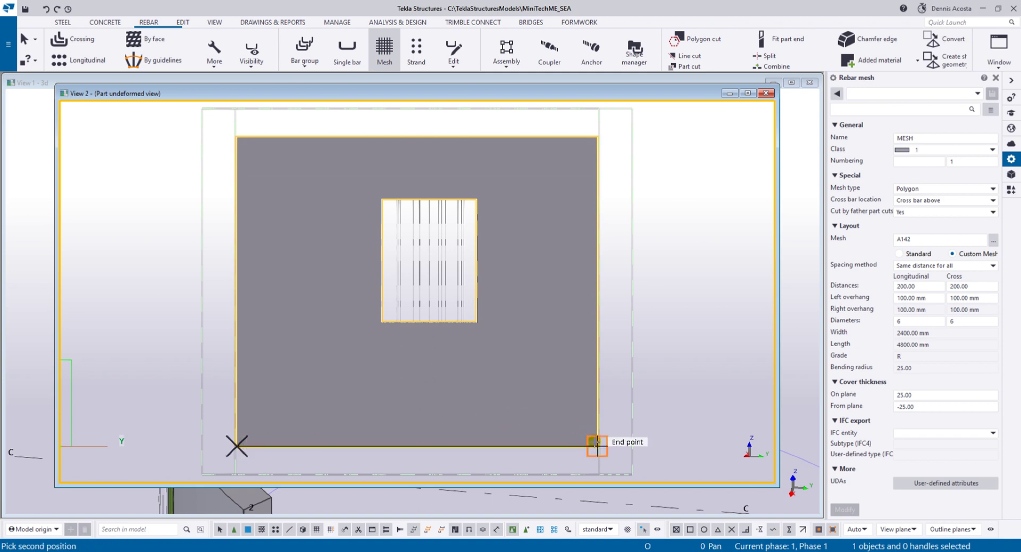
click(596, 446)
right_click(663, 207)
click(679, 210)
Step: Examine the rebar mesh in the undeformed wall and how it is trimmed around the window opening
scroll(508, 234, up, 3)
scroll(510, 240, down, 2)
scroll(484, 290, up, 3)
middle_drag(456, 272, 479, 280)
mouse_move(383, 173)
ctrl+middle_down()
mouse_move(406, 241)
mouse_move(452, 232)
mouse_move(429, 232)
mouse_move(472, 271)
ctrl+middle_up()
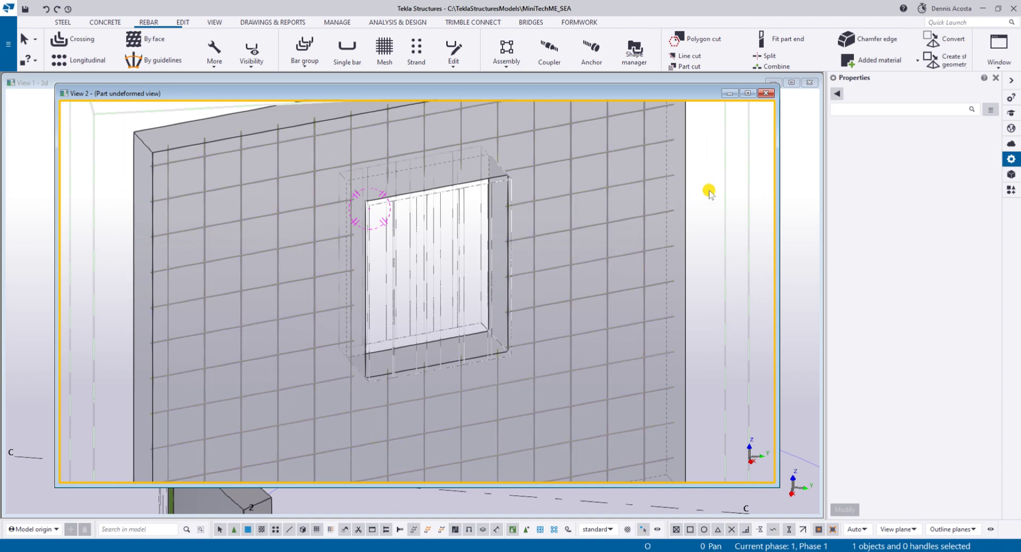
ctrl+middle_drag(530, 190, 507, 196)
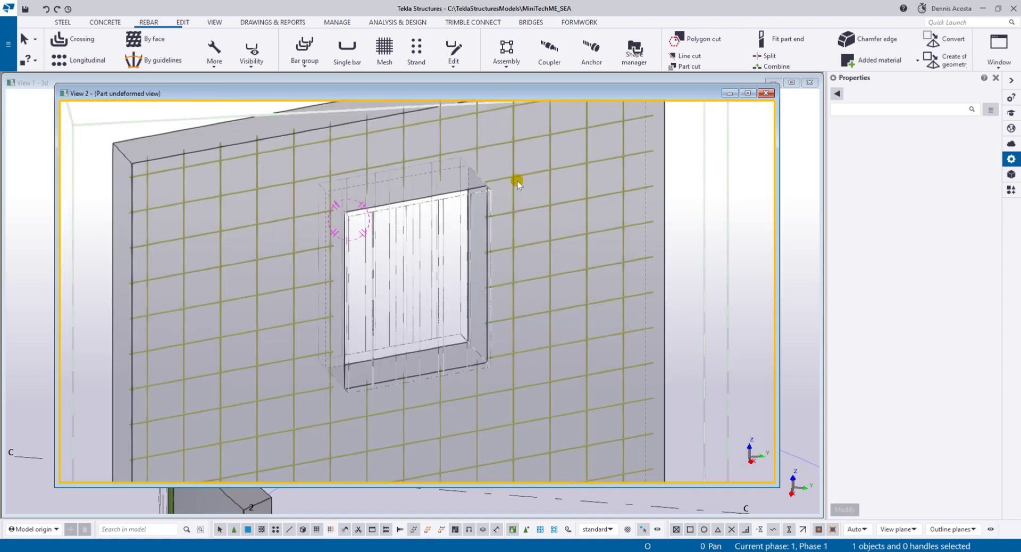
click(514, 177)
ctrl+middle_drag(505, 177, 702, 246)
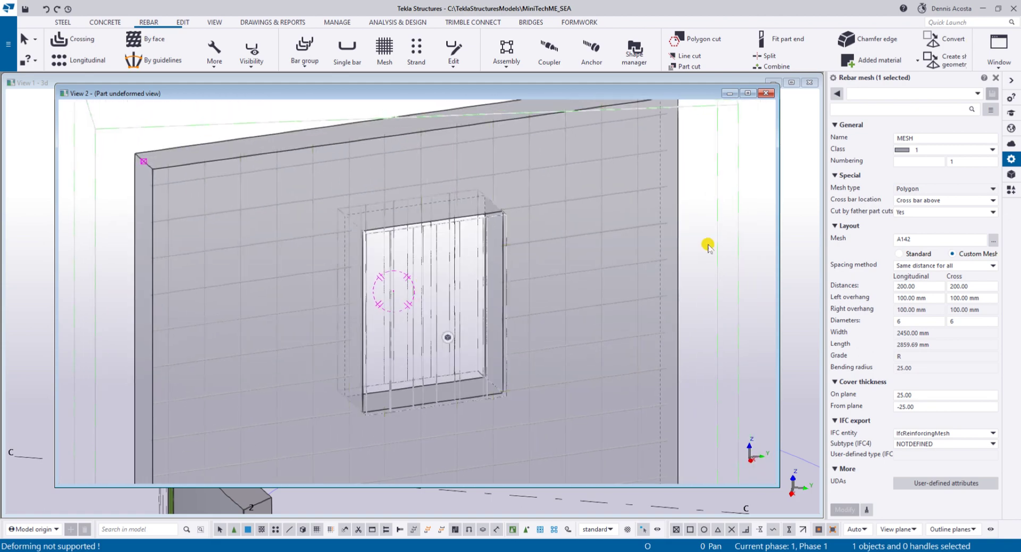
click(716, 246)
ctrl+middle_drag(474, 296, 496, 286)
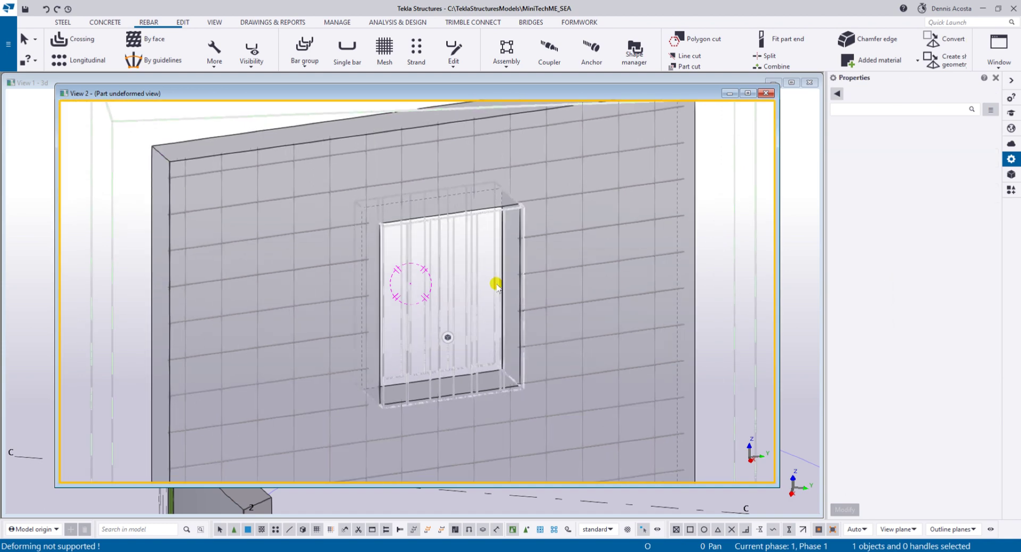
scroll(477, 300, down, 5)
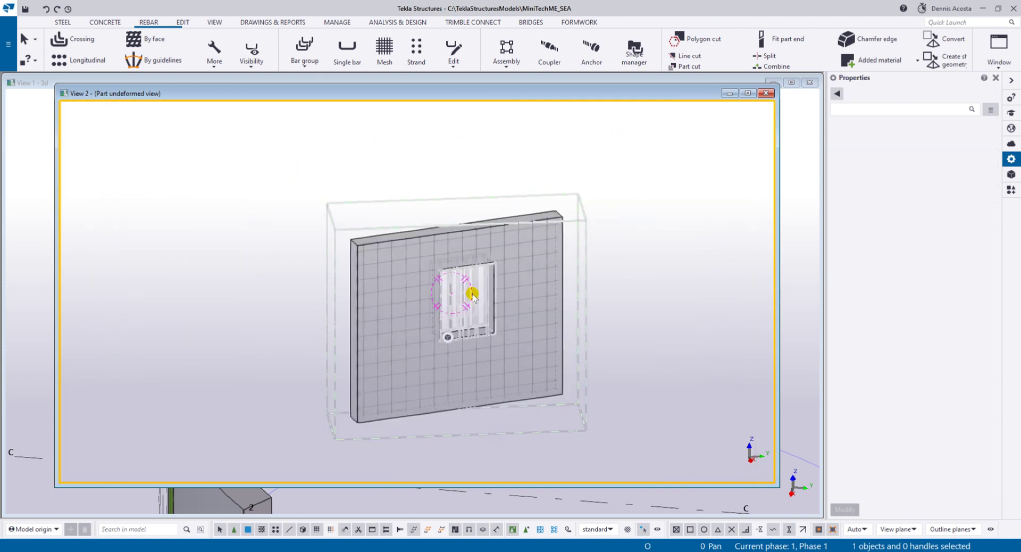
scroll(471, 298, up, 5)
ctrl+middle_drag(467, 308, 493, 282)
scroll(440, 285, down, 5)
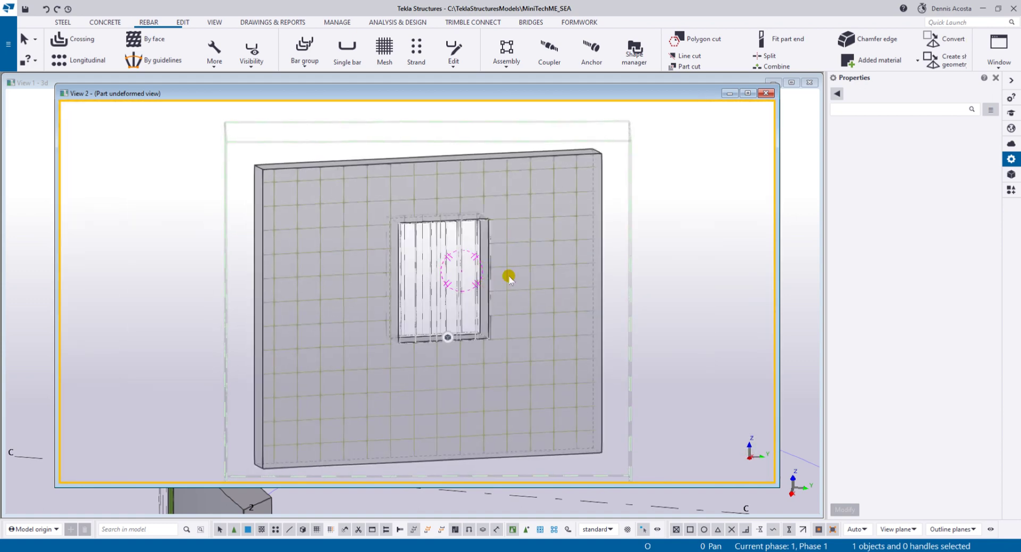
Step: Set Cut by father part cuts to No for the wall's rebar mesh
click(529, 267)
click(927, 212)
click(914, 234)
click(844, 510)
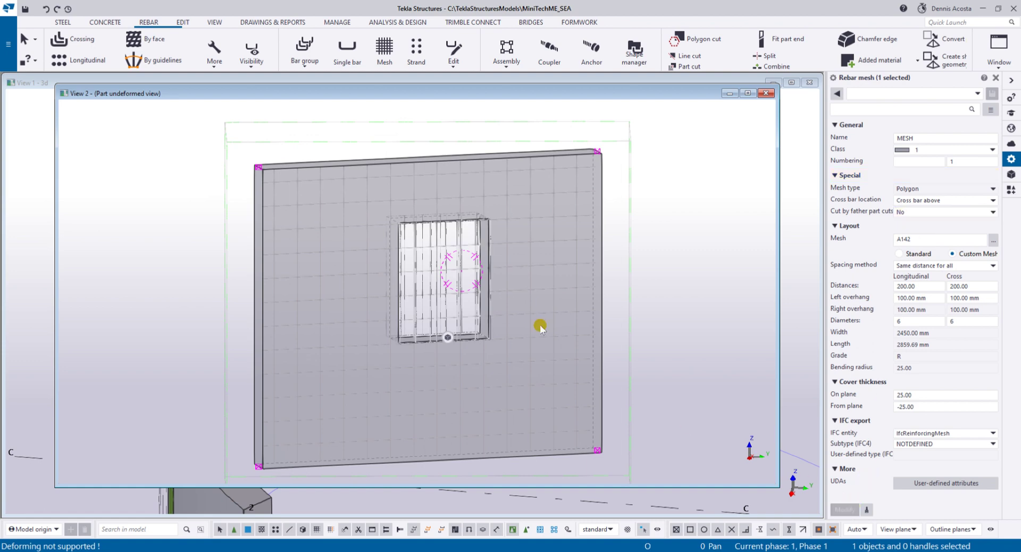
scroll(440, 246, up, 5)
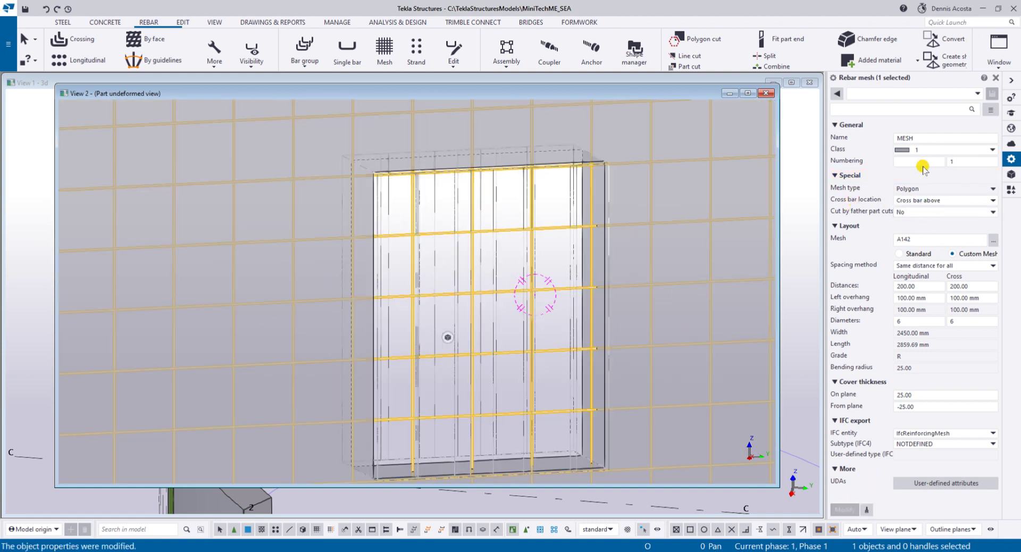
Step: Change the rebar mesh to class 2 and set Cut by father part cuts to Yes
click(928, 150)
click(915, 171)
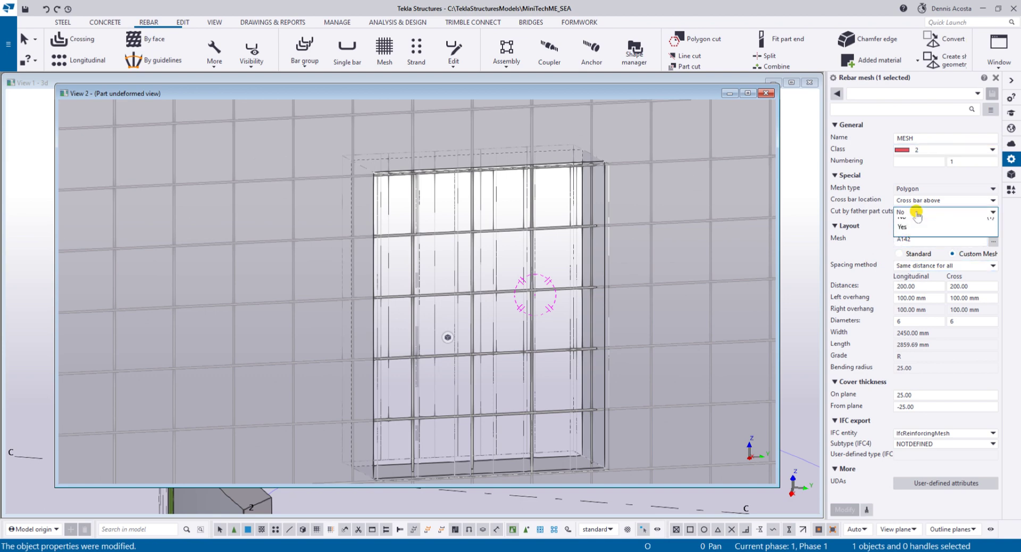
click(906, 233)
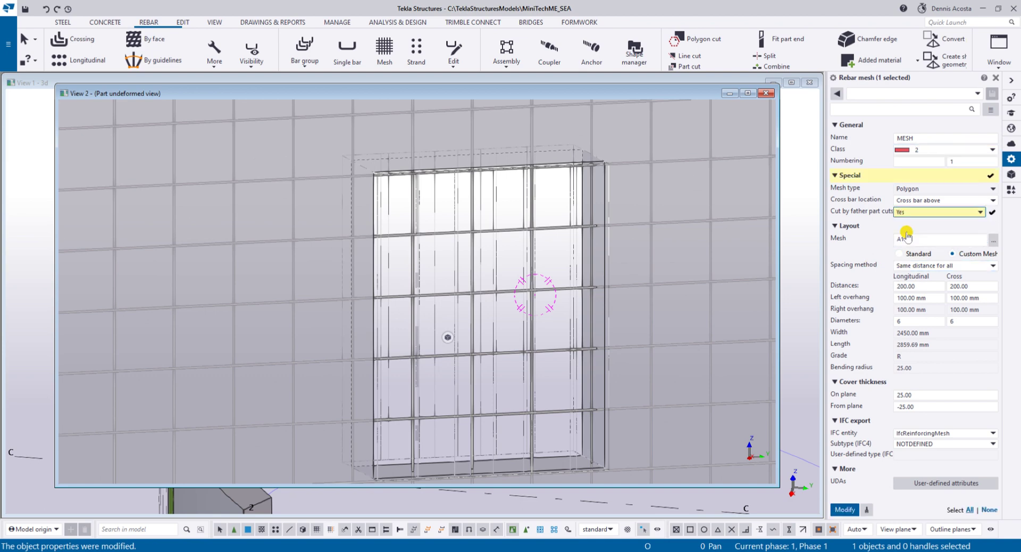
click(848, 509)
Step: Clear the selection and inspect the modified mesh around the window opening in the undeformed wall
scroll(568, 322, down, 2)
middle_drag(634, 313, 527, 274)
click(690, 224)
scroll(690, 224, down, 2)
scroll(677, 232, up, 2)
middle_drag(677, 232, 662, 241)
scroll(662, 241, down, 1)
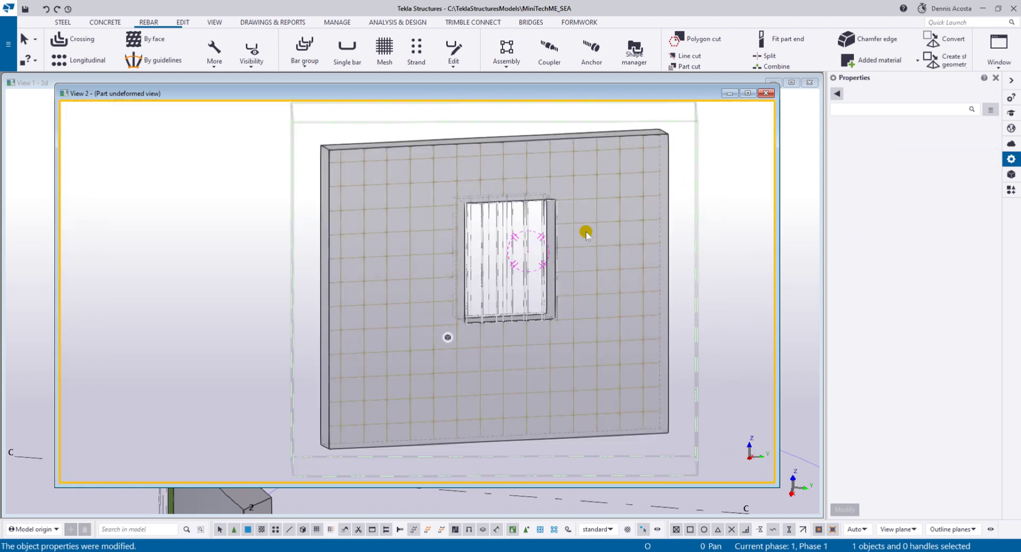
ctrl+middle_drag(466, 181, 452, 189)
scroll(458, 185, up, 2)
scroll(505, 206, down, 2)
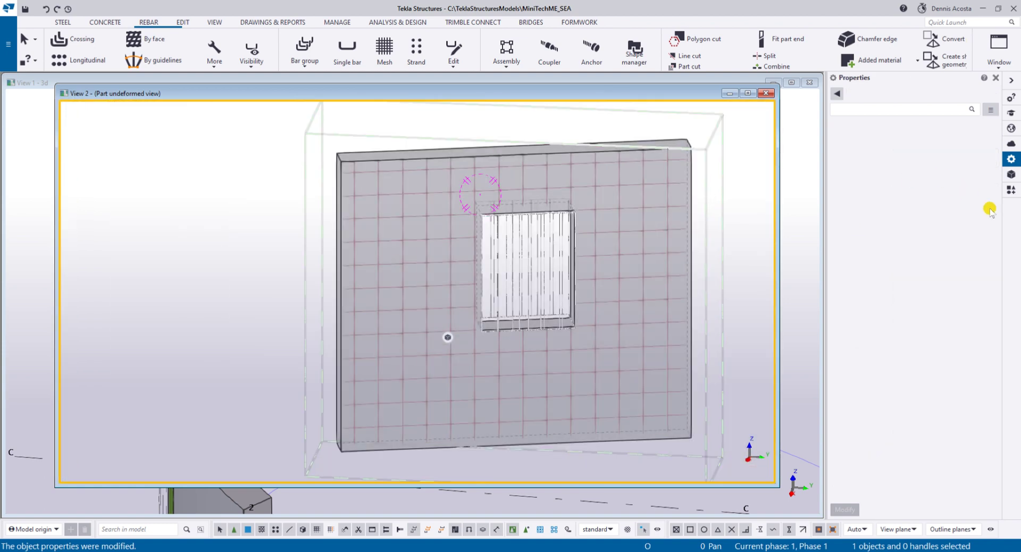
Step: Find the Edge and Corner Reinforcement (62) component and apply it with standard settings to the undeformed wall
click(1012, 192)
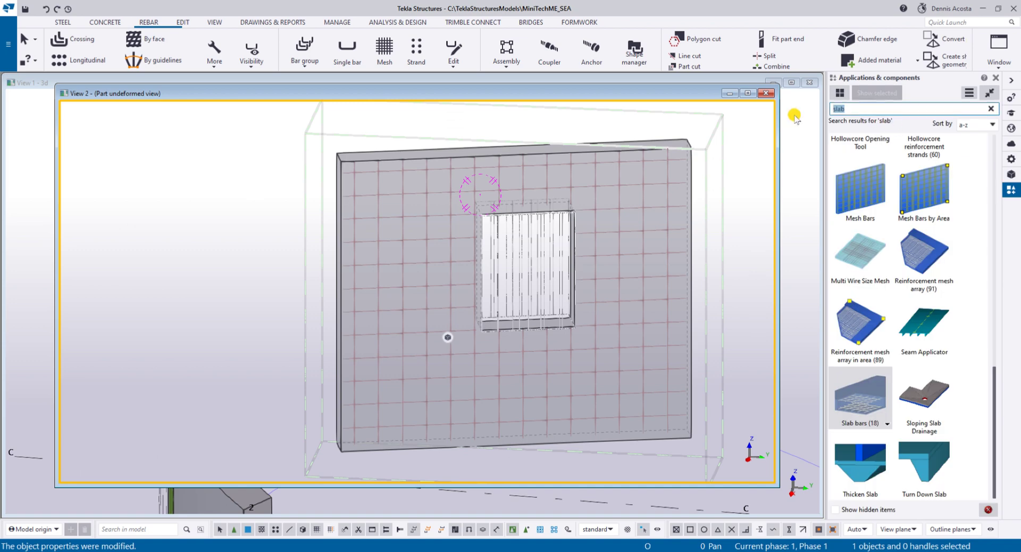
text(edge)
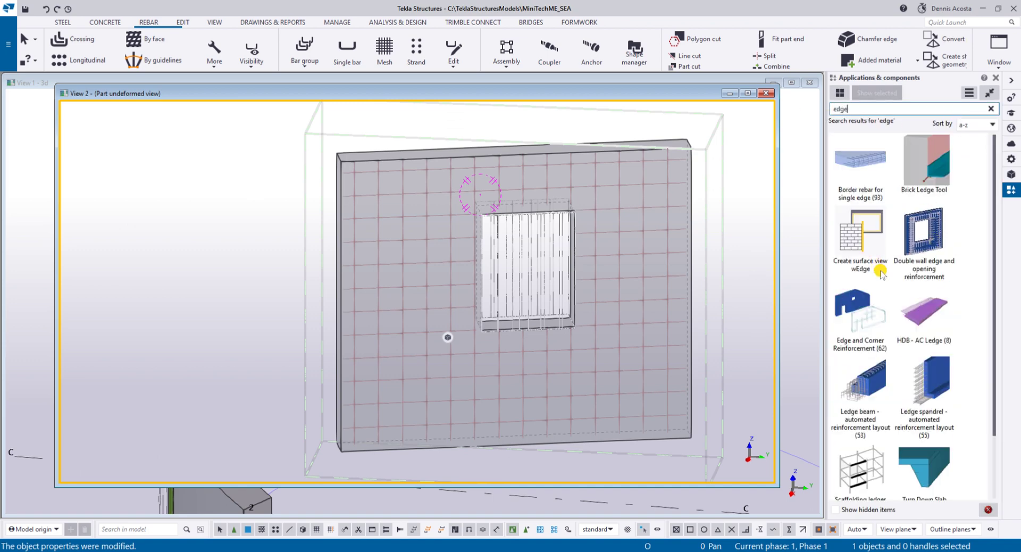
click(854, 301)
double_click(835, 293)
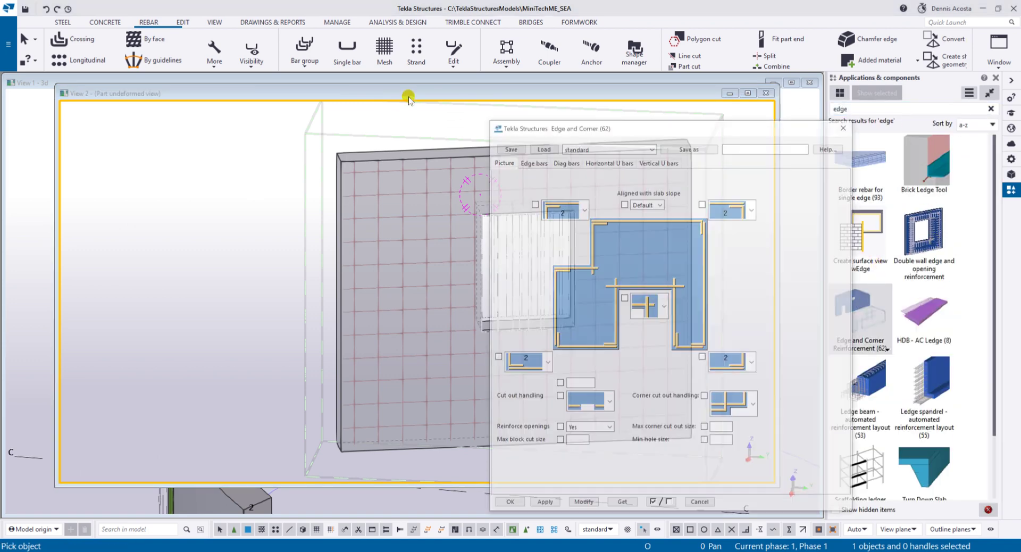
click(509, 506)
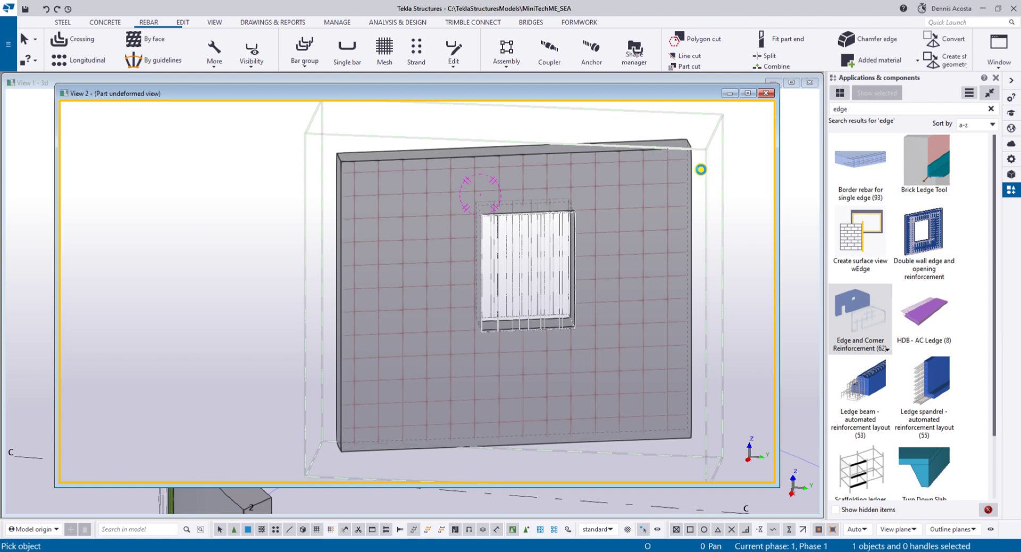
click(538, 242)
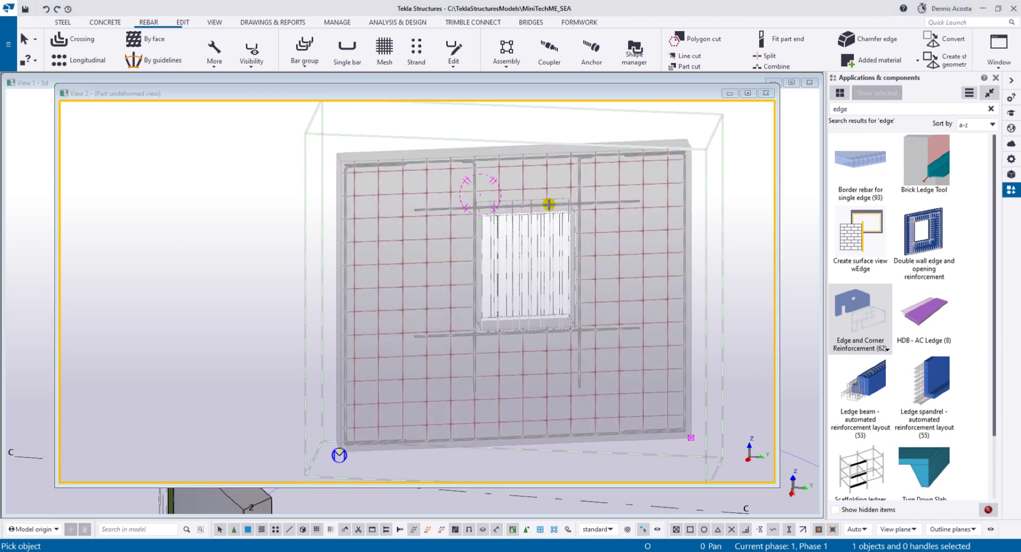
right_click(592, 172)
click(606, 178)
Step: Inspect the added bars around the opening and wall edges, and close the undeformed view
scroll(571, 298, up, 4)
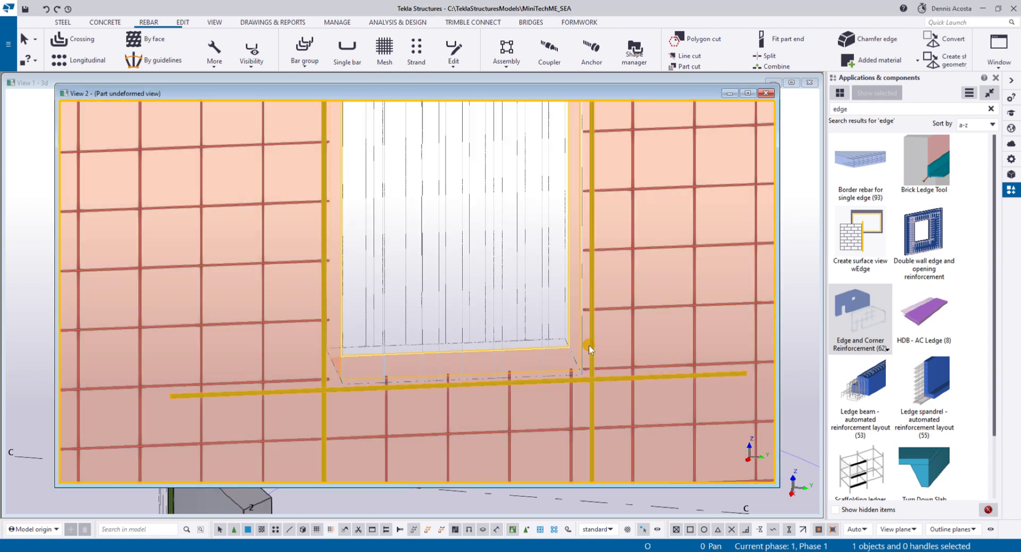
ctrl+middle_drag(587, 345, 485, 342)
scroll(554, 334, down, 5)
mouse_move(553, 330)
ctrl+middle_down()
mouse_move(620, 360)
mouse_move(705, 346)
mouse_move(737, 322)
mouse_move(551, 324)
ctrl+middle_up()
scroll(551, 325, down, 5)
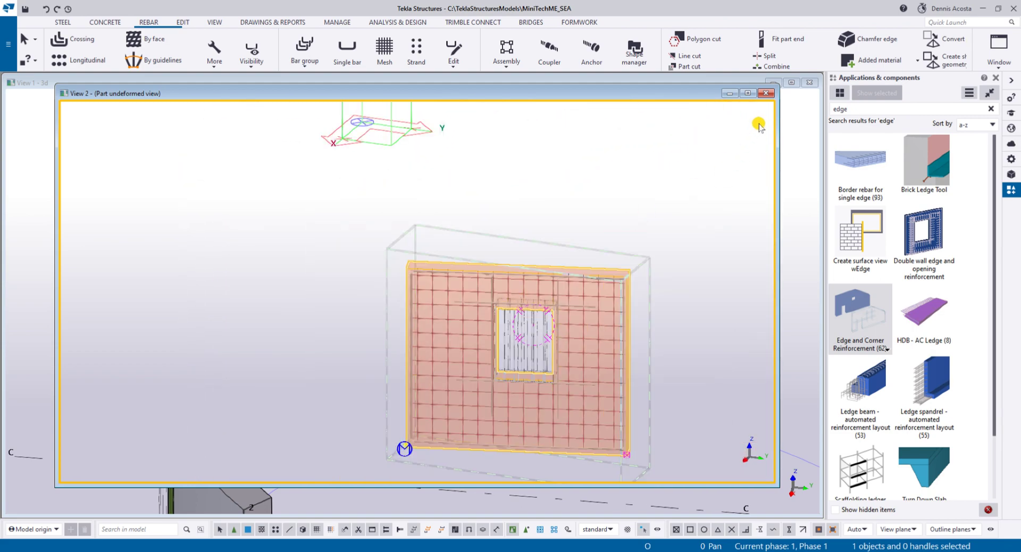
click(766, 93)
Step: Switch the 3D view's part rendering to see-through so the reinforcement inside the curved walls shows
scroll(517, 278, up, 5)
mouse_move(517, 278)
middle_down()
mouse_move(486, 256)
mouse_move(494, 277)
mouse_move(392, 232)
mouse_move(436, 230)
mouse_move(486, 252)
mouse_move(520, 292)
mouse_move(510, 272)
middle_up()
scroll(490, 273, down, 4)
scroll(468, 265, up, 2)
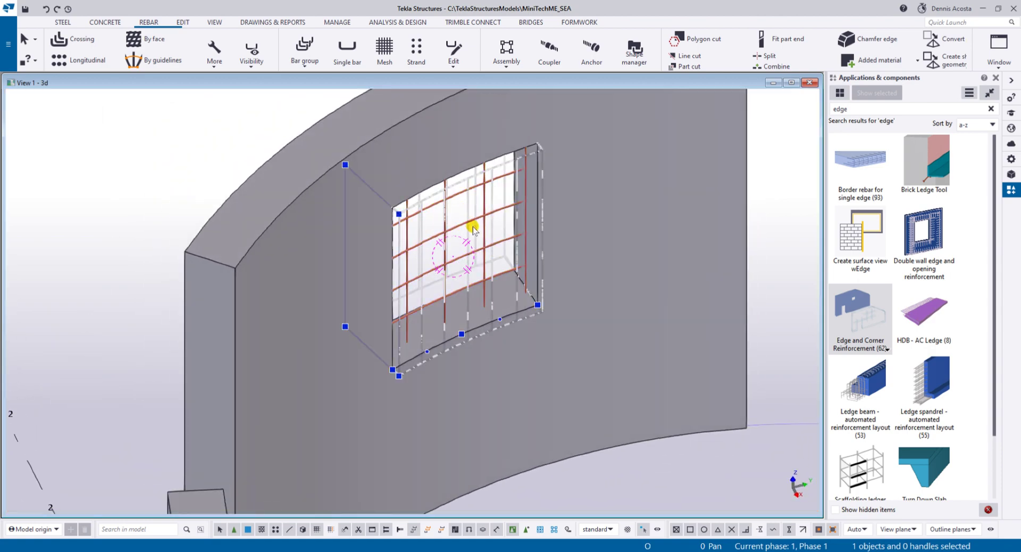
key(ctrl+2)
Step: Examine the curved mesh and the edge and opening bars in the cambered wall from both sides
ctrl+middle_drag(460, 296, 369, 239)
scroll(444, 213, up, 3)
scroll(429, 219, down, 3)
scroll(454, 215, up, 3)
middle_drag(266, 281, 663, 166)
ctrl+middle_drag(422, 247, 442, 206)
scroll(536, 259, down, 8)
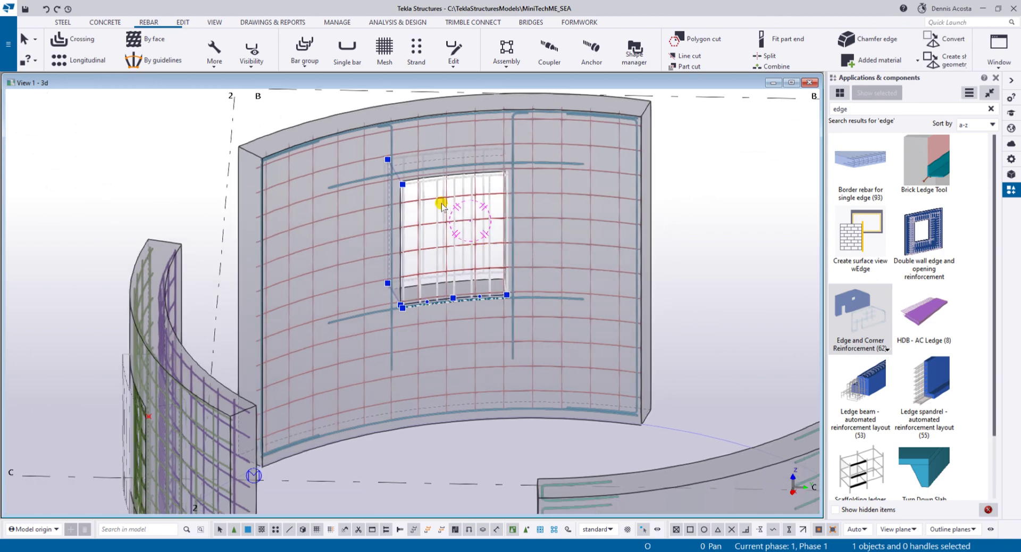
scroll(441, 236, up, 2)
middle_drag(366, 183, 450, 267)
ctrl+middle_drag(437, 195, 526, 204)
ctrl+middle_drag(594, 293, 525, 318)
scroll(561, 314, down, 4)
scroll(552, 250, up, 3)
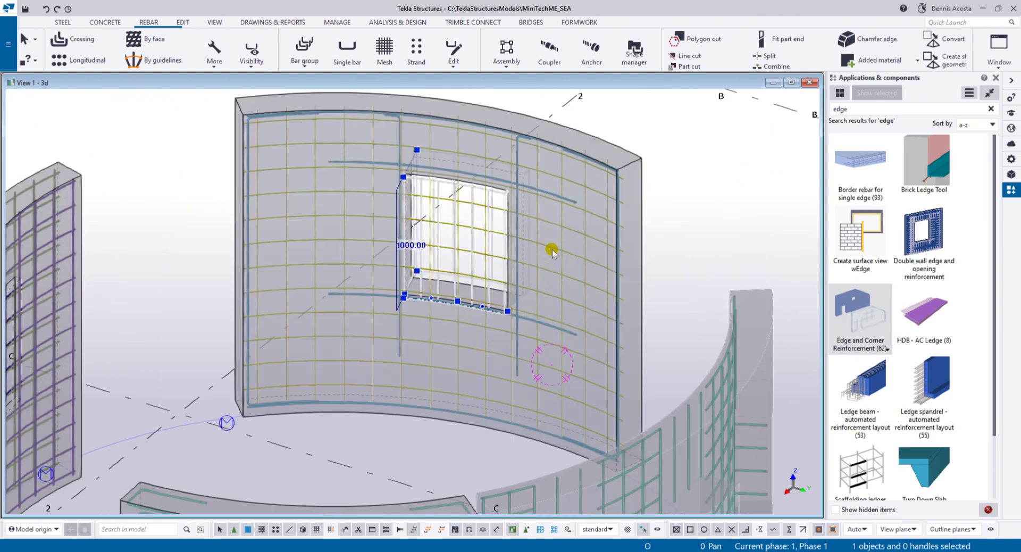
Step: Create a new undeformed view of the cambered wall with the window opening
click(642, 265)
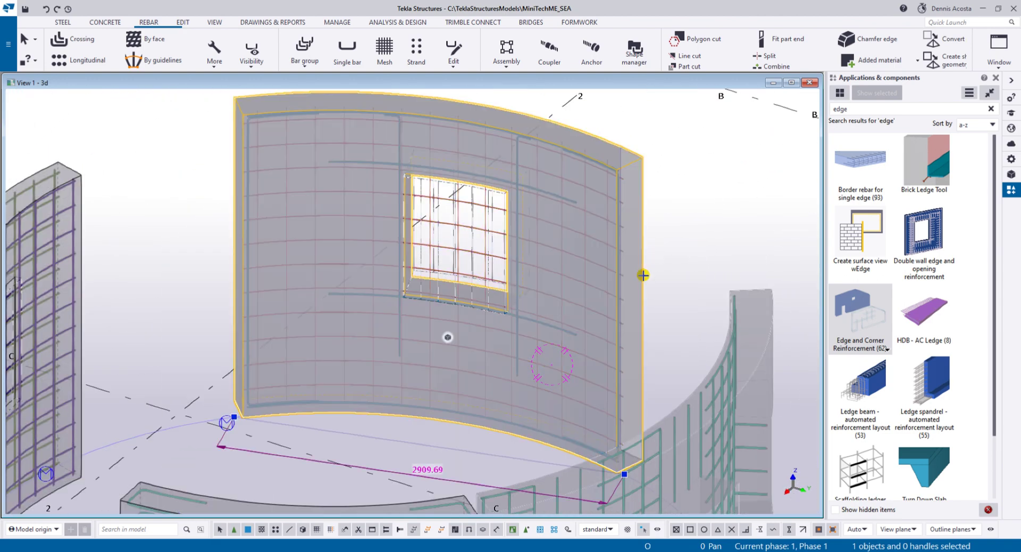
scroll(672, 277, down, 3)
ctrl+middle_drag(597, 309, 650, 193)
right_click(625, 174)
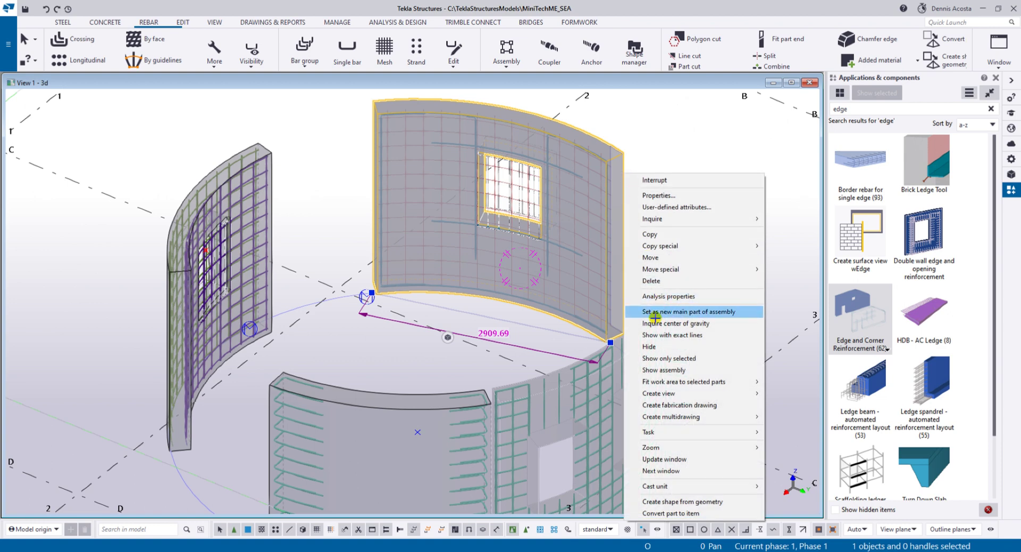
mouse_move(684, 394)
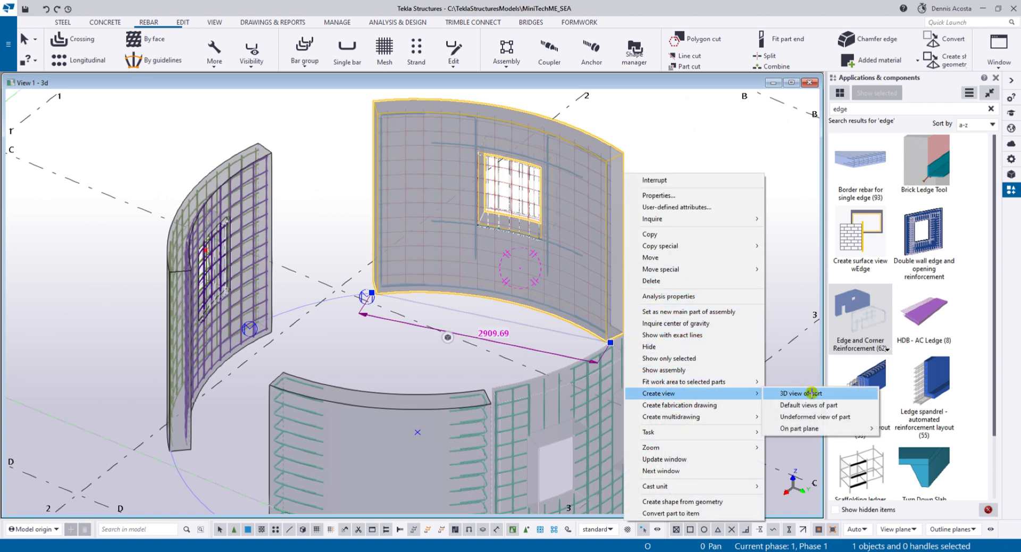
click(812, 417)
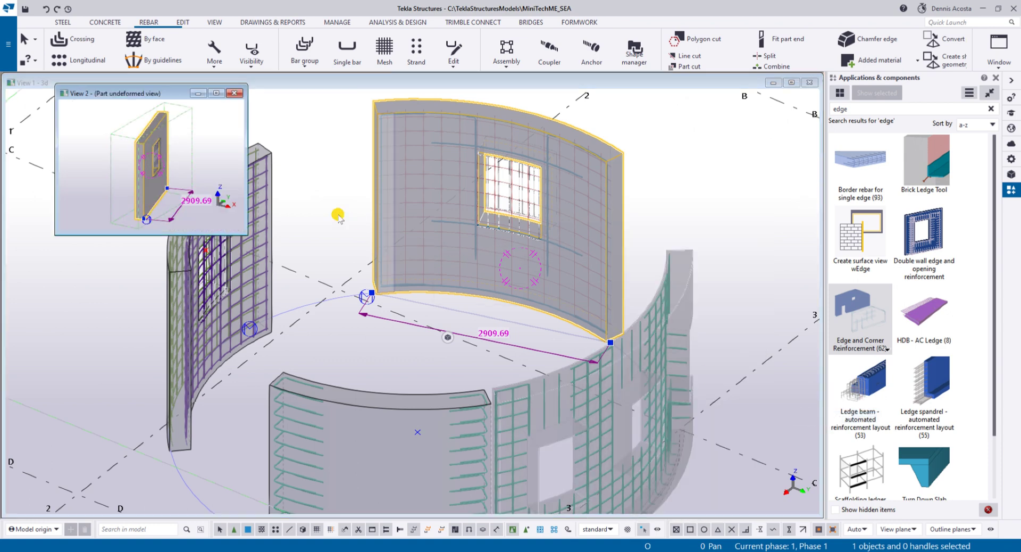
Step: Examine the window opening of the flattened wall in an enlarged undeformed view, and close that view
drag(244, 234, 817, 483)
scroll(560, 326, up, 5)
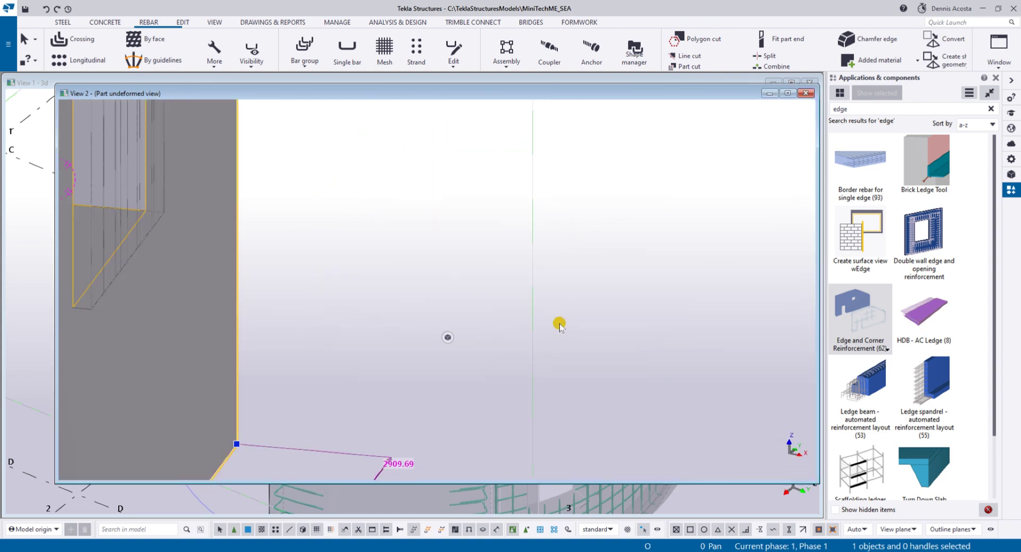
ctrl+middle_drag(321, 228, 481, 248)
scroll(152, 285, down, 5)
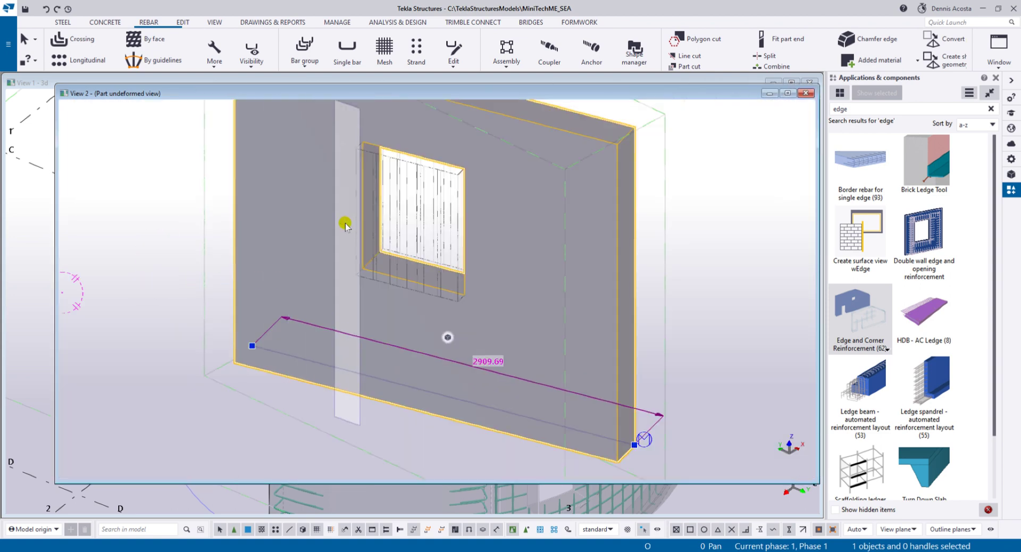
scroll(549, 166, up, 6)
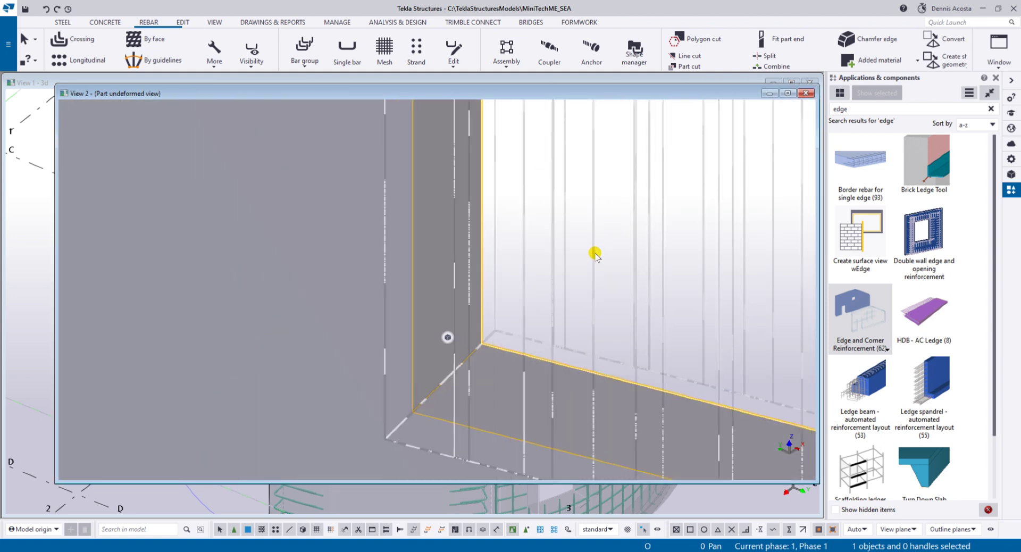
scroll(611, 240, down, 2)
scroll(612, 240, down, 3)
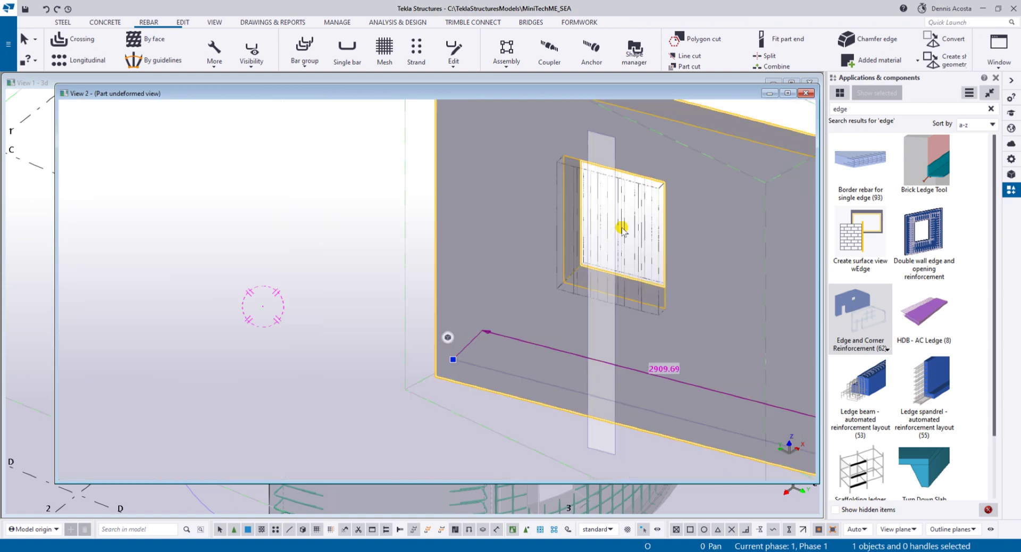
right_click(325, 178)
click(339, 184)
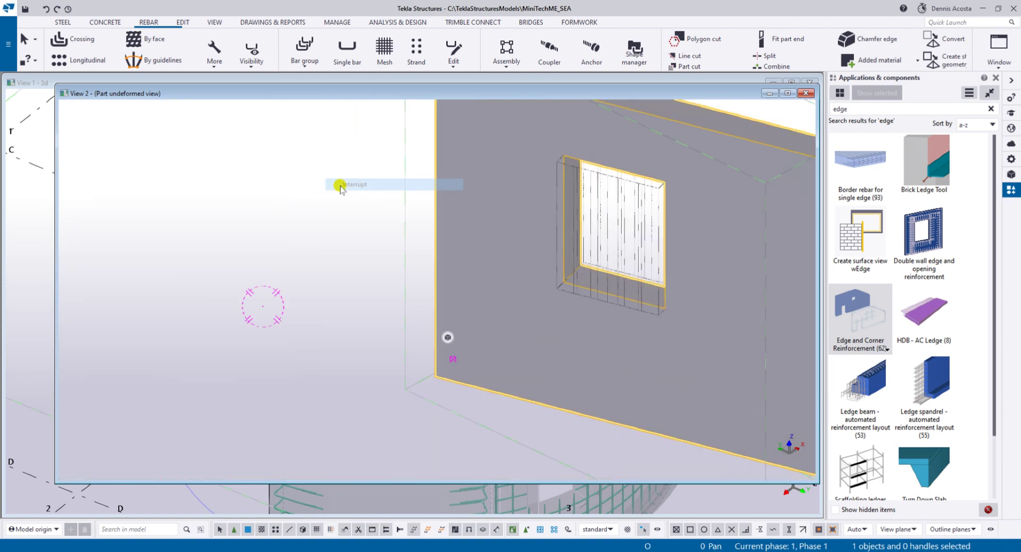
click(804, 94)
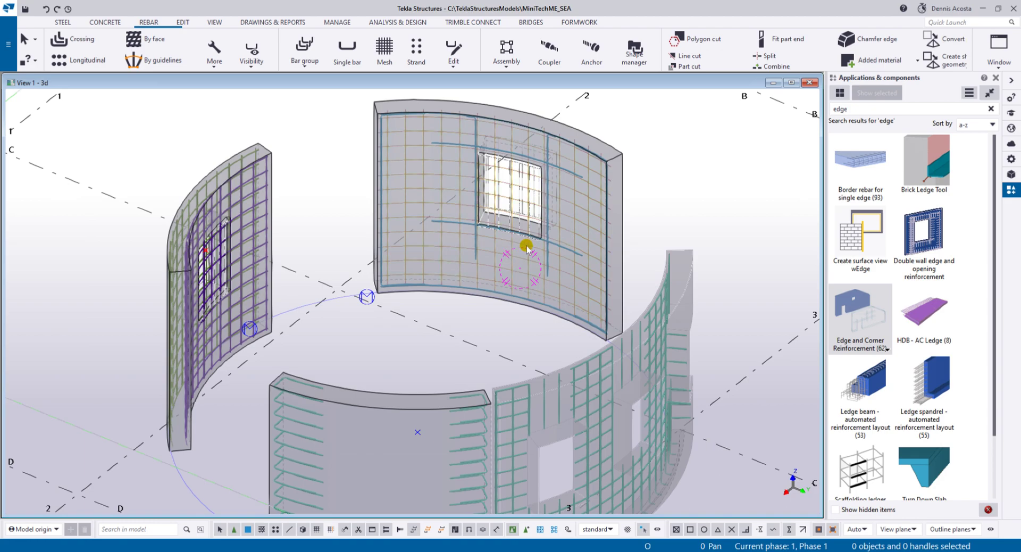
Step: Examine the mesh and the edge and opening bars around the window of the cambered wall in the 3D view
ctrl+middle_drag(520, 260, 524, 173)
scroll(523, 173, up, 5)
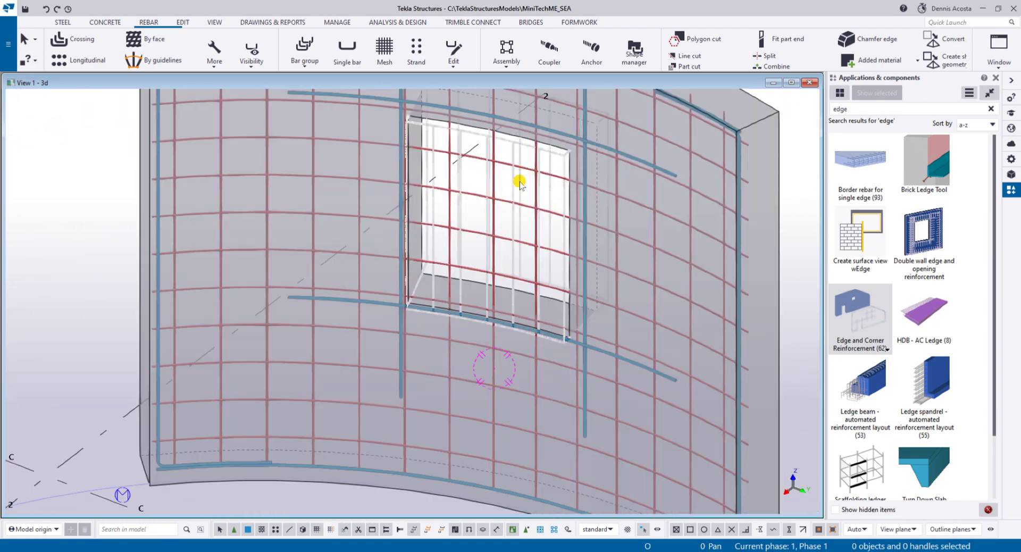
scroll(520, 188, up, 2)
scroll(520, 195, down, 2)
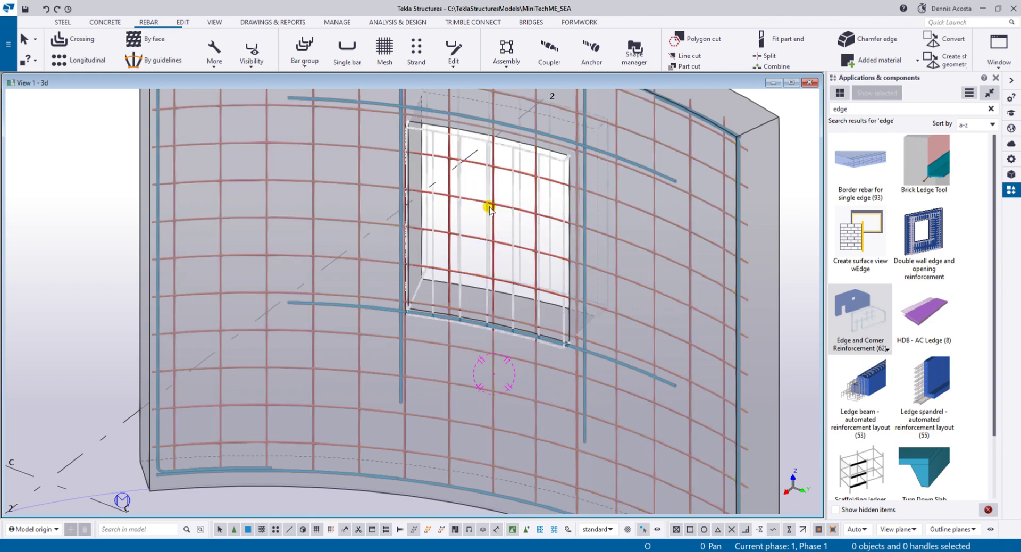
scroll(508, 231, down, 3)
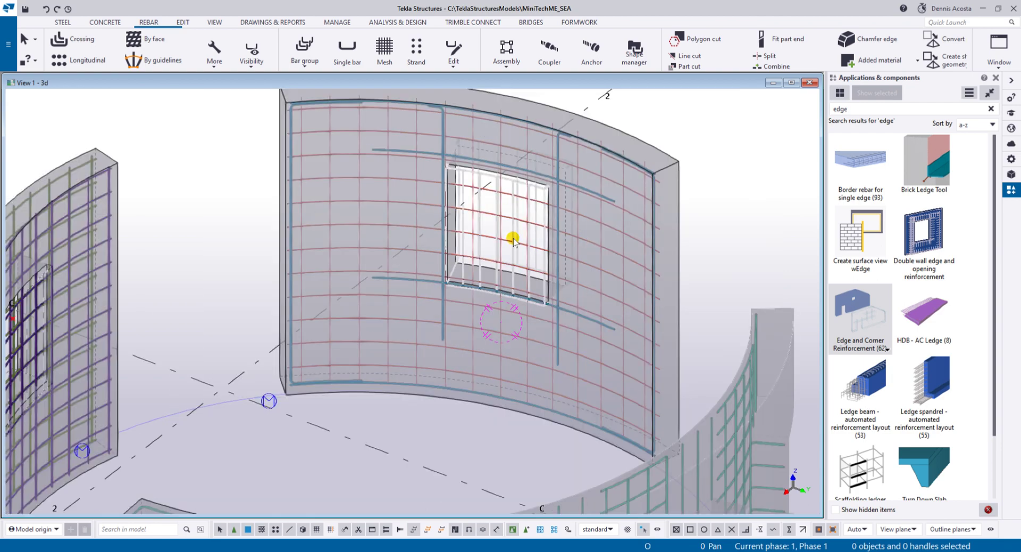
scroll(513, 240, down, 3)
Step: Review the reinforcement of all the curved walls in the ring from the inside and from the opposite side
ctrl+middle_drag(441, 277, 476, 274)
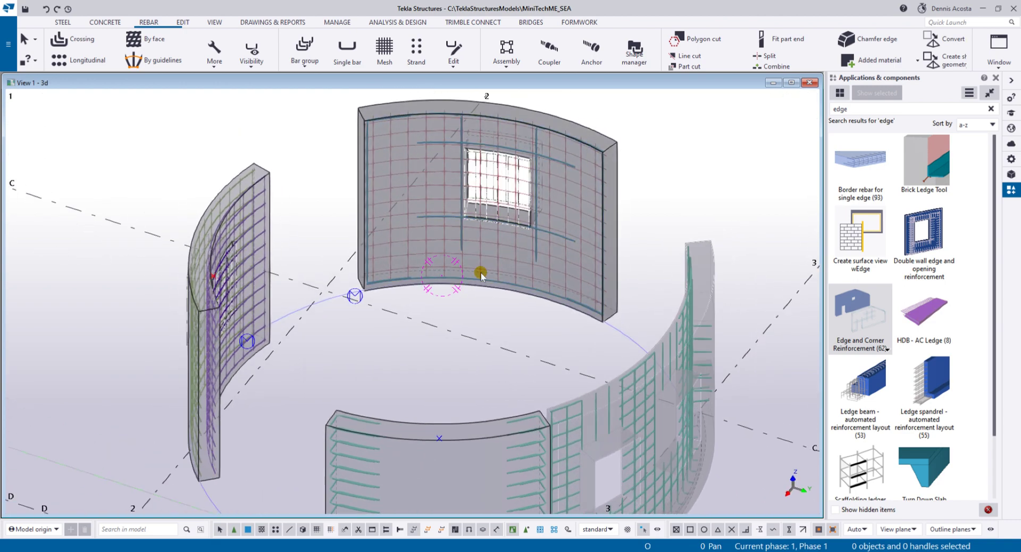
scroll(478, 275, down, 5)
ctrl+middle_drag(421, 253, 477, 143)
scroll(427, 242, up, 6)
scroll(426, 244, down, 3)
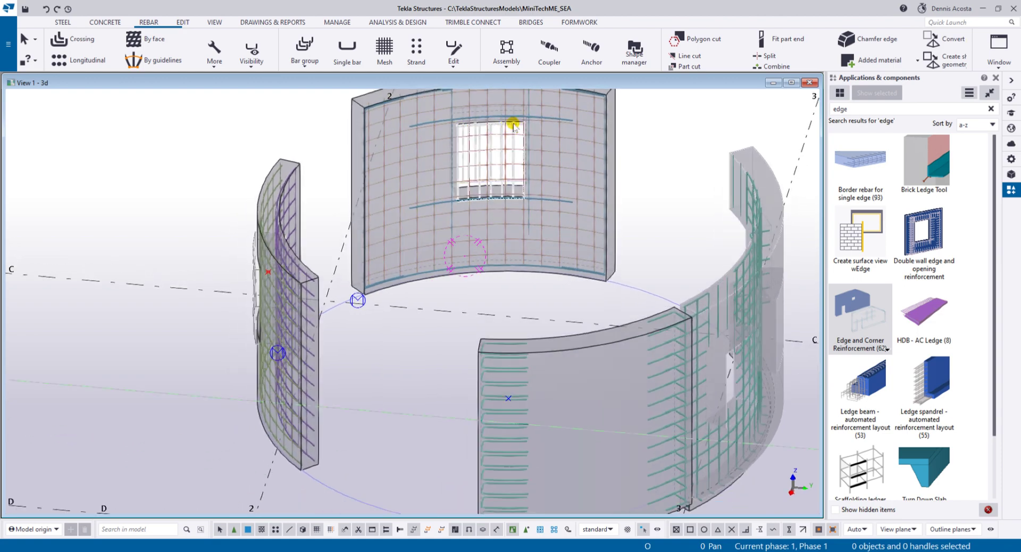
mouse_move(461, 259)
ctrl+middle_down()
mouse_move(454, 340)
mouse_move(422, 358)
mouse_move(489, 319)
mouse_move(569, 309)
mouse_move(390, 298)
mouse_move(466, 304)
mouse_move(369, 274)
mouse_move(522, 287)
mouse_move(544, 221)
mouse_move(408, 309)
mouse_move(478, 296)
mouse_move(446, 304)
mouse_move(440, 317)
ctrl+middle_up()
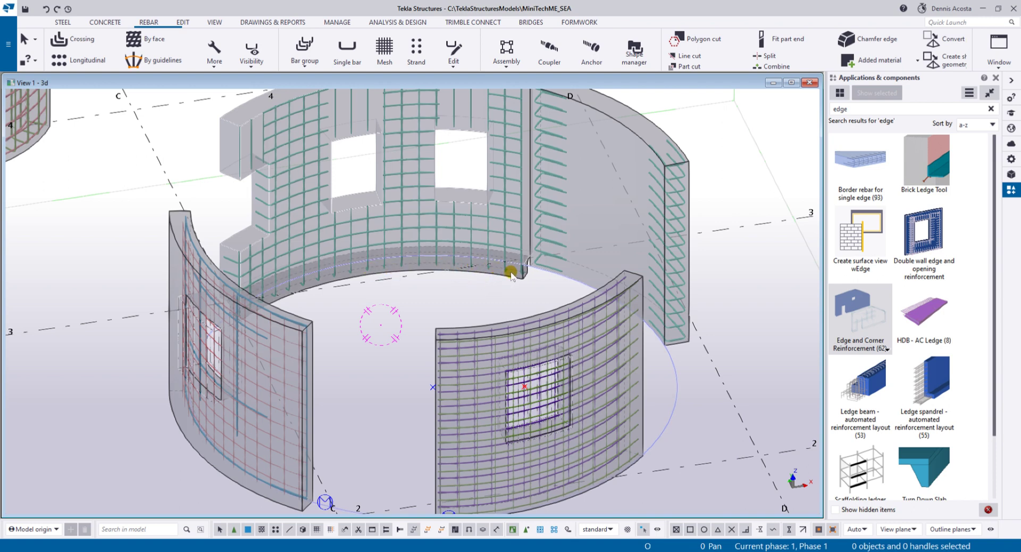
scroll(458, 308, down, 3)
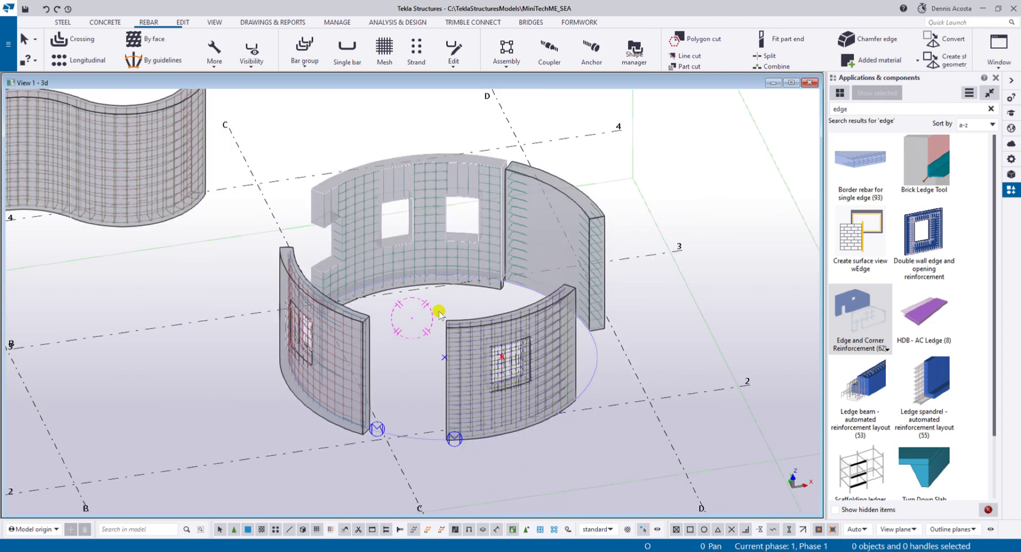